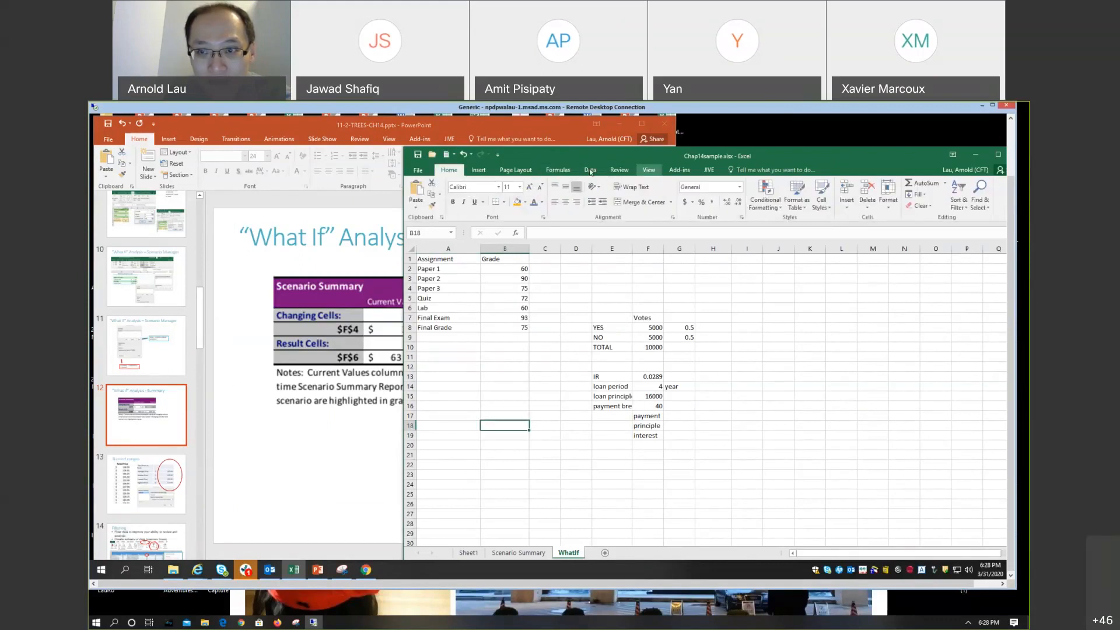
Step: Run Goal Seek to bring the final grade in B8 to 77 by changing the final exam grade in B7, and keep the solution
click(590, 170)
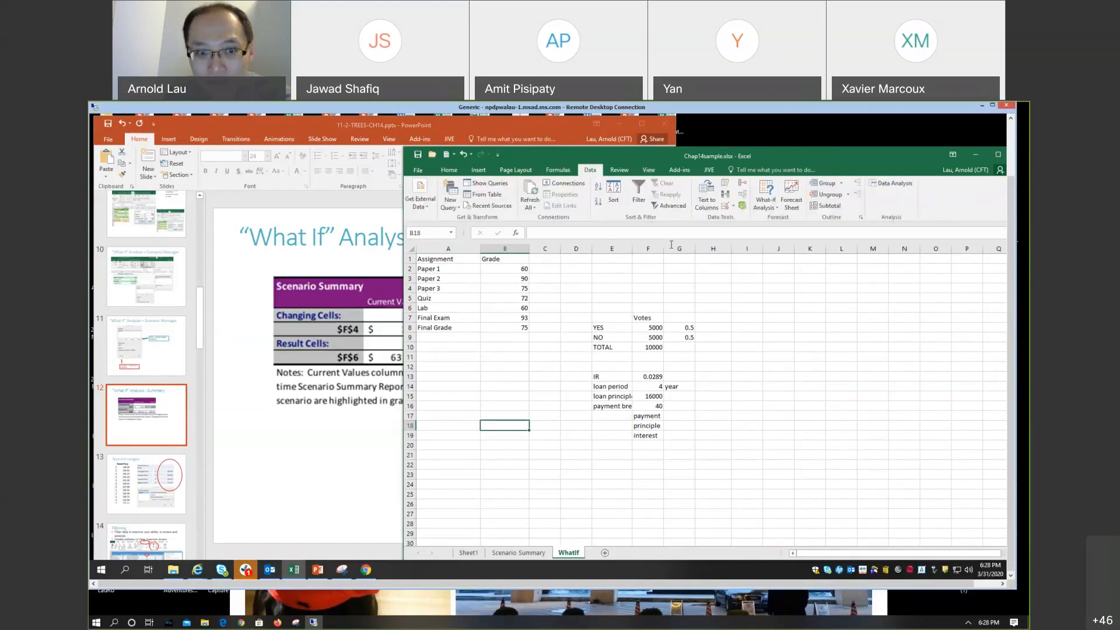
click(488, 357)
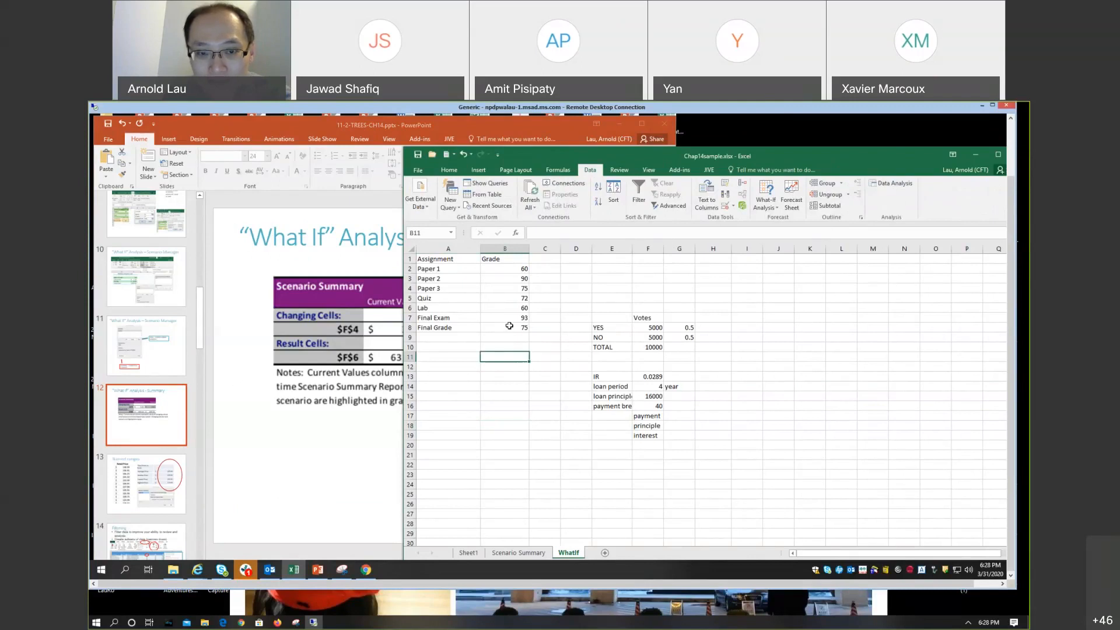
click(510, 327)
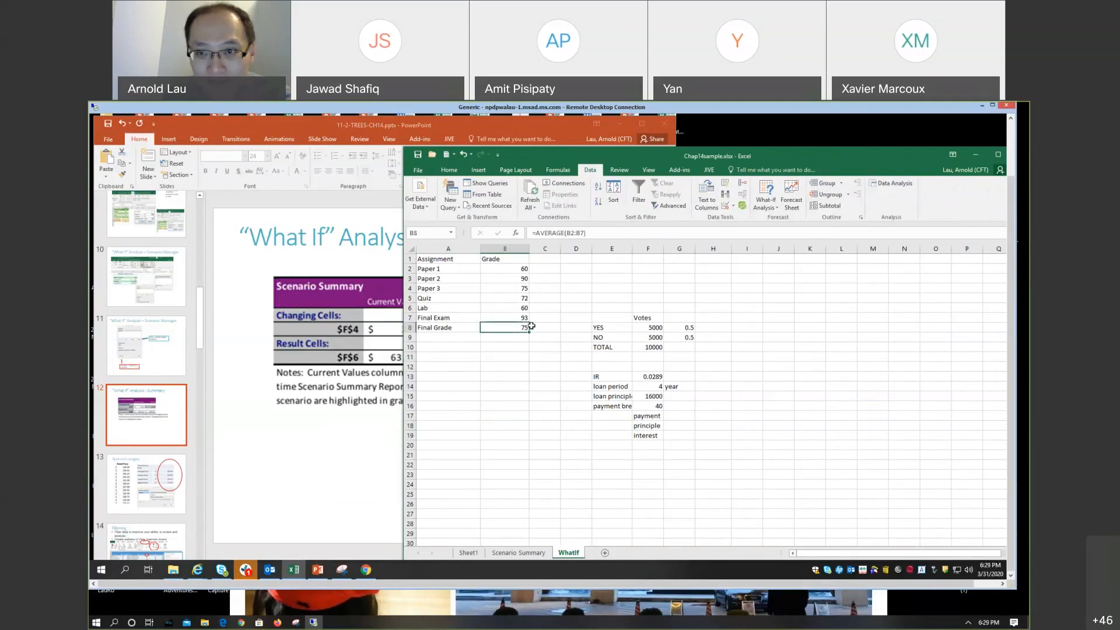
click(776, 210)
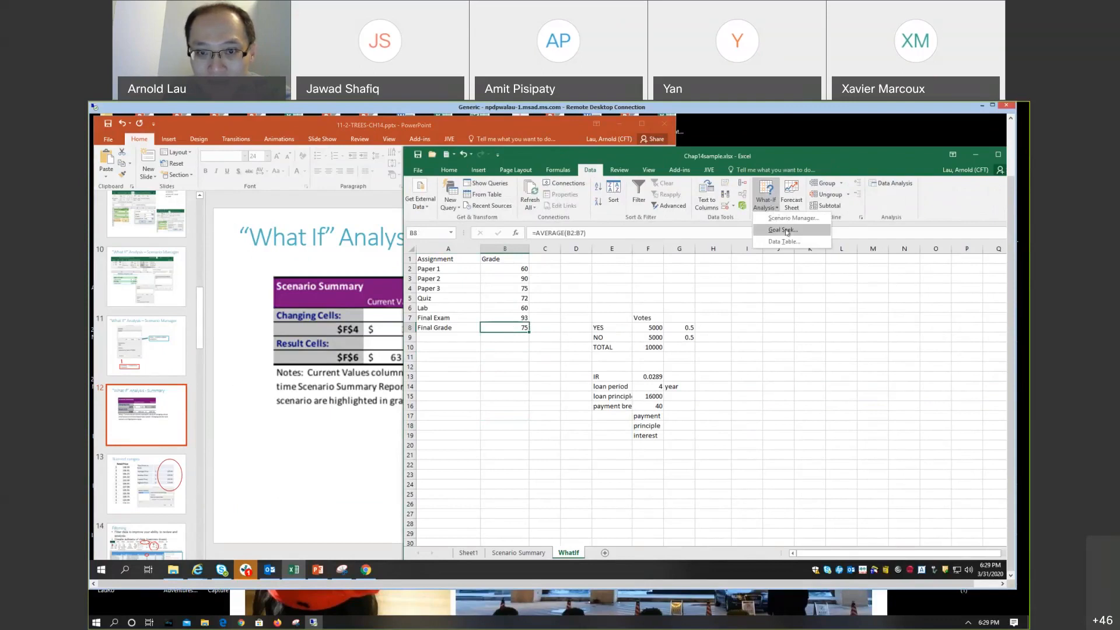
click(783, 230)
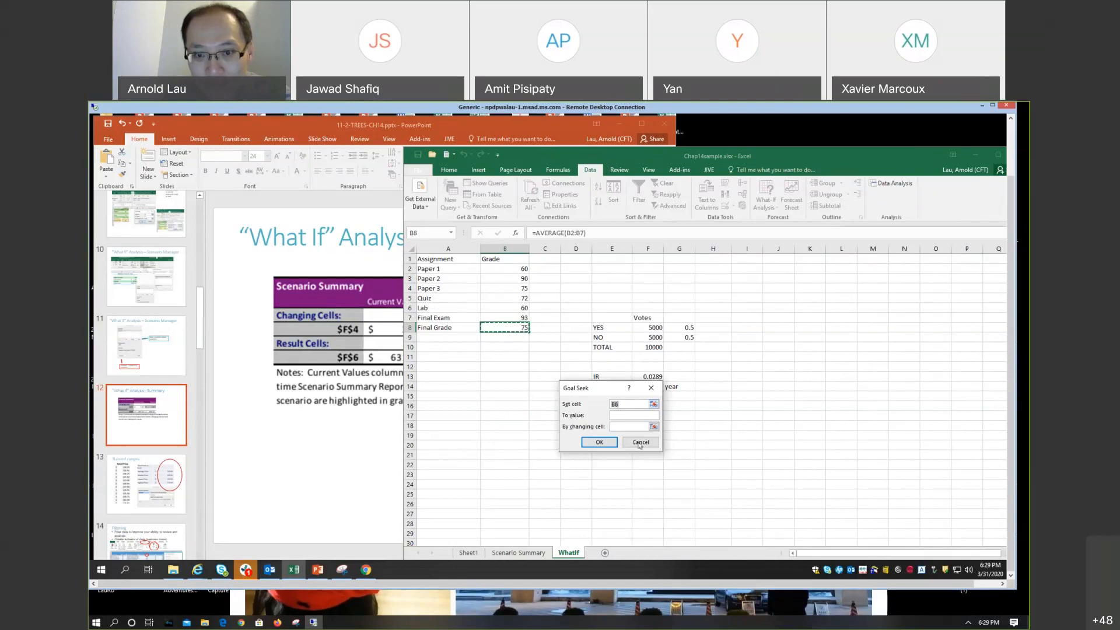
click(630, 417)
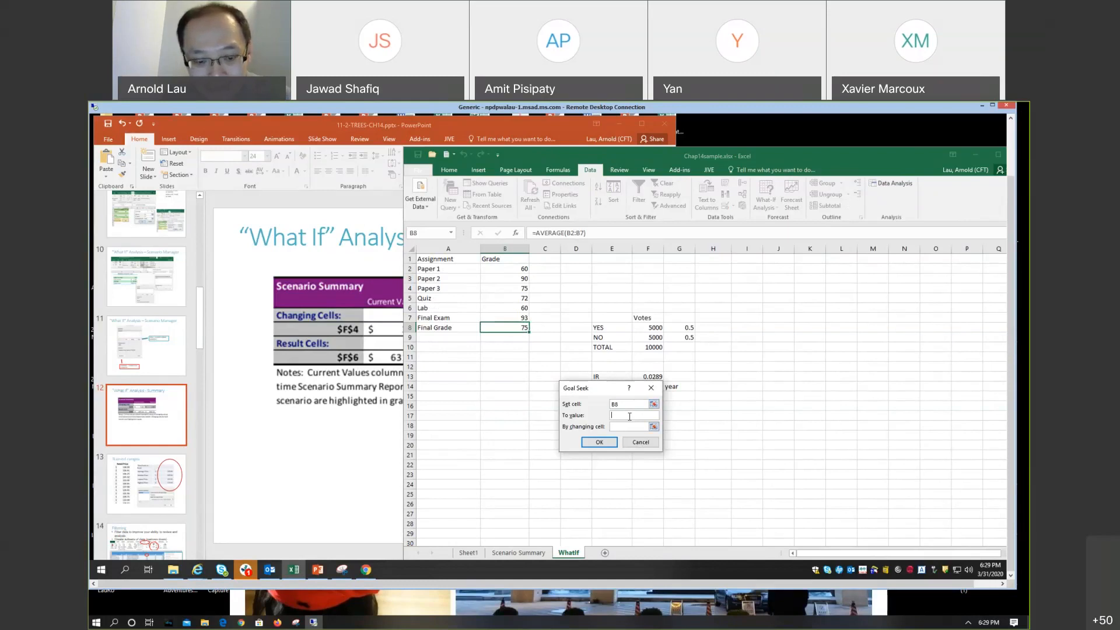
text(77)
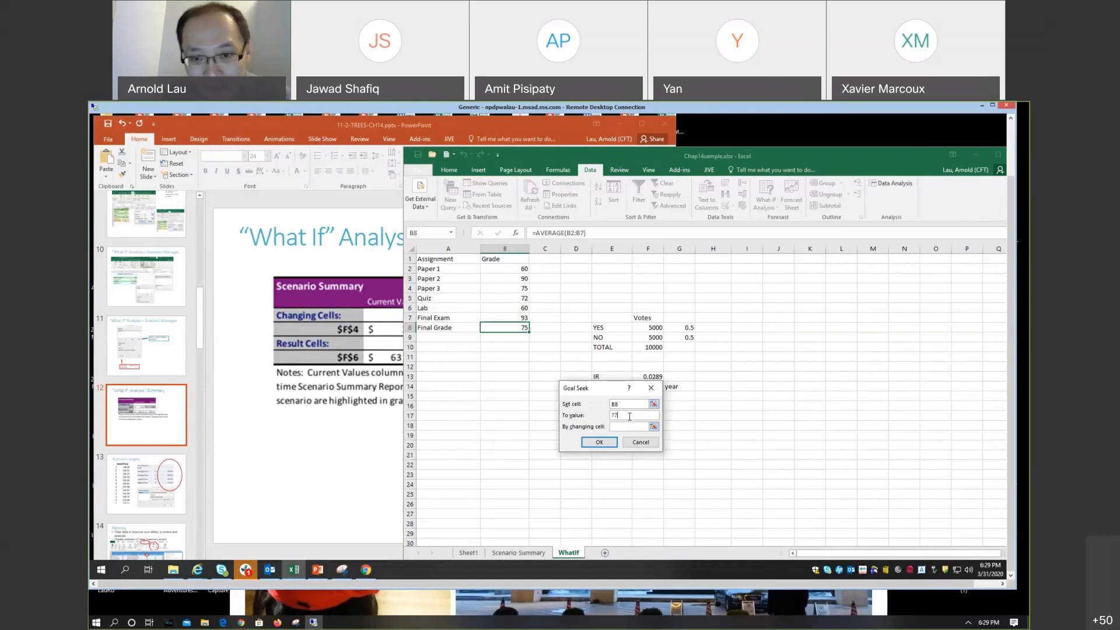
click(629, 426)
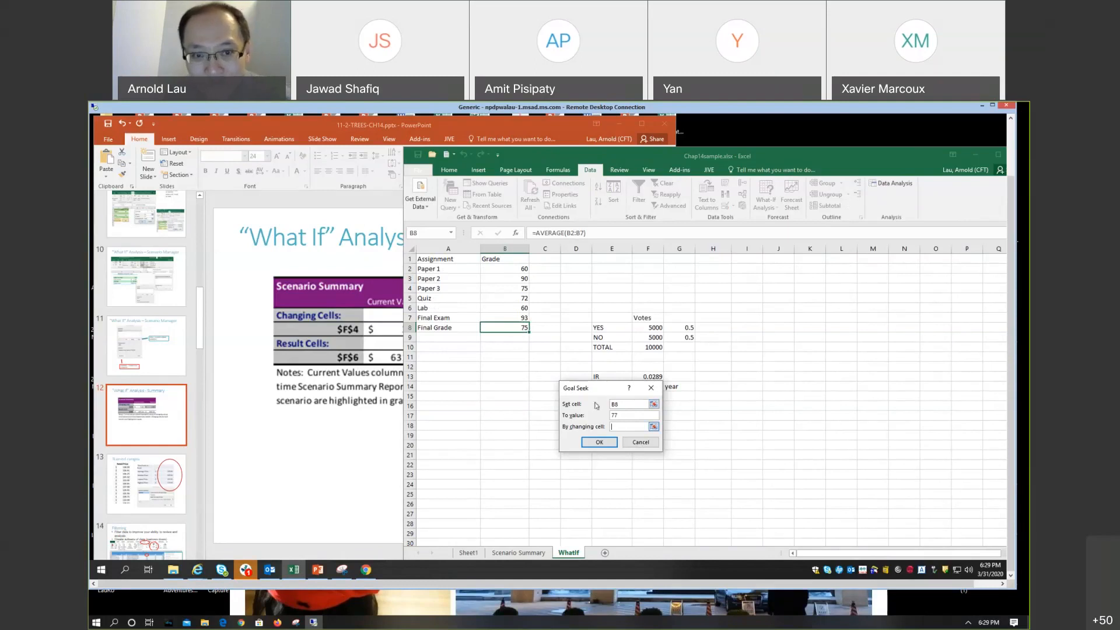
click(521, 319)
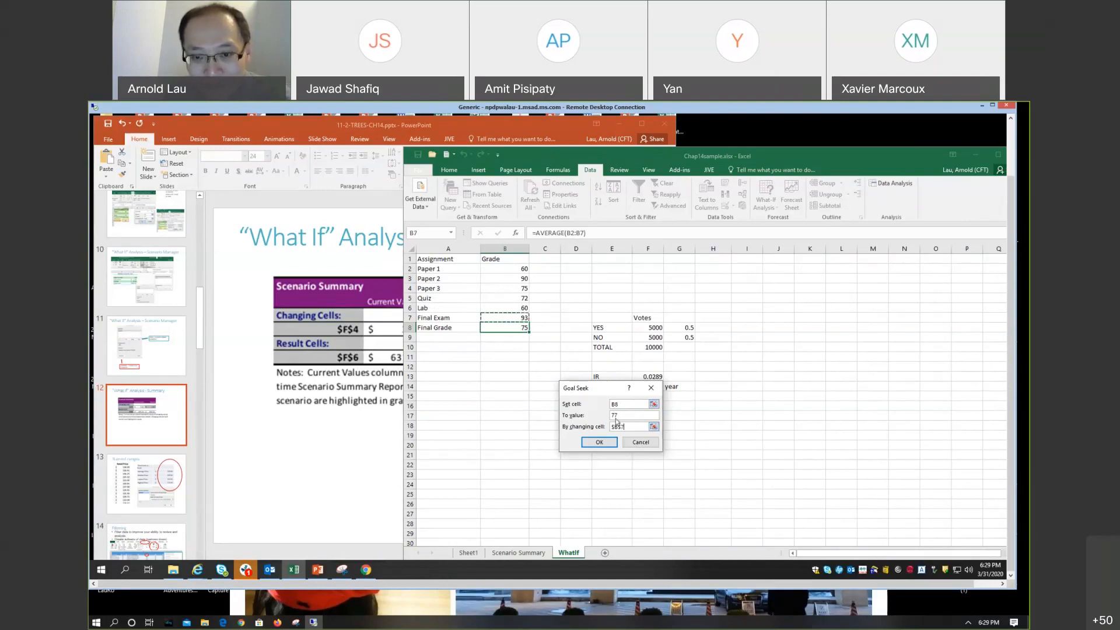
click(605, 444)
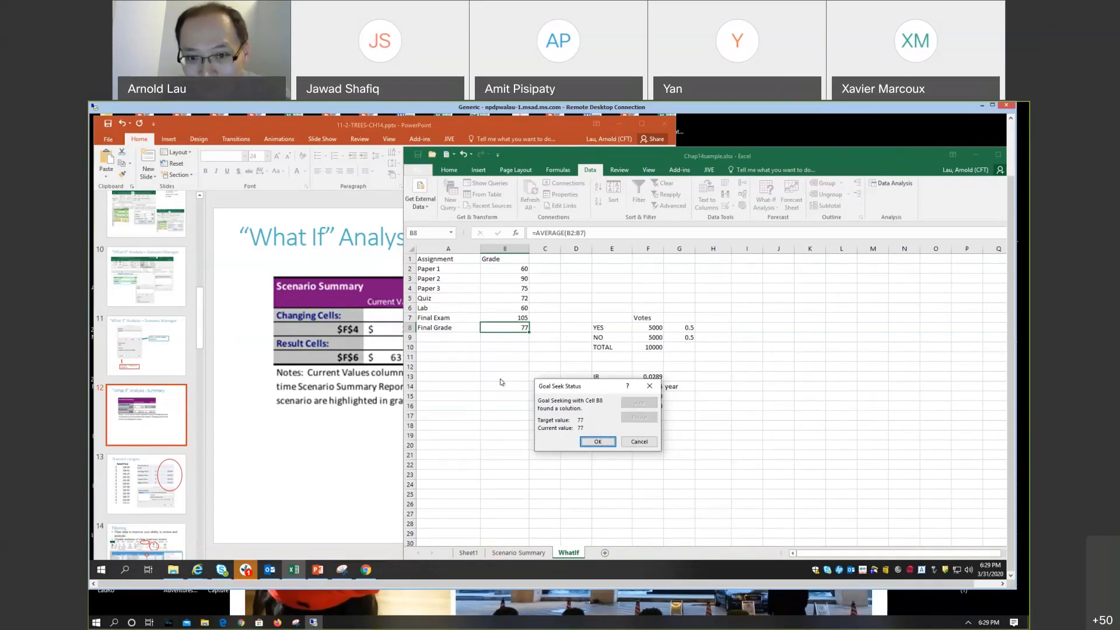
click(598, 442)
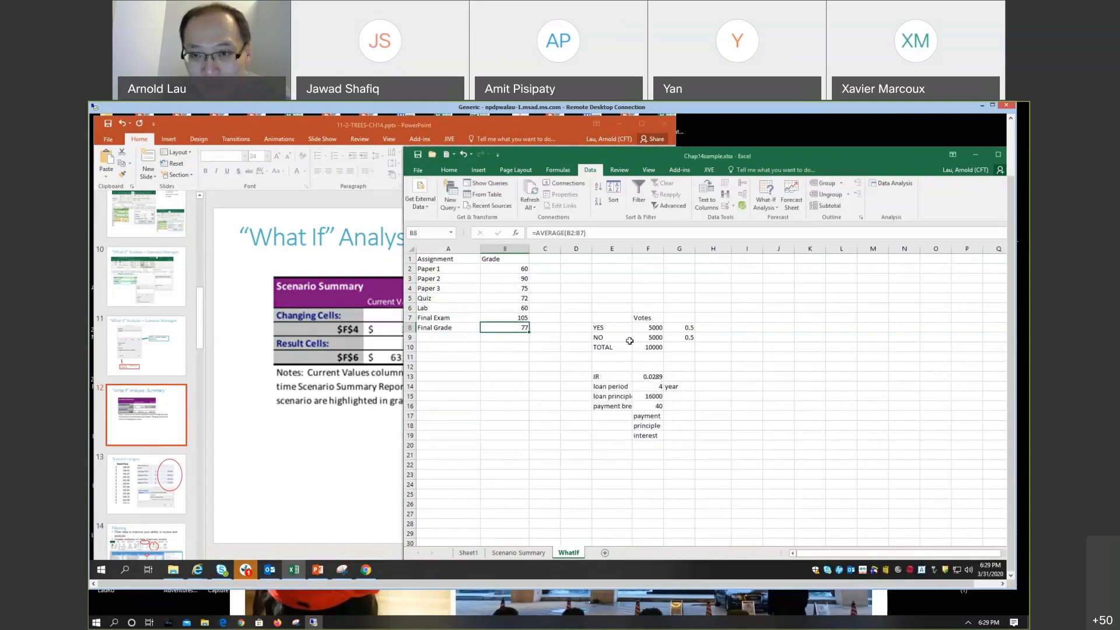
Step: Examine the formulas behind the YES and NO votes, their total and the vote shares, finishing on the YES share in G8
click(780, 208)
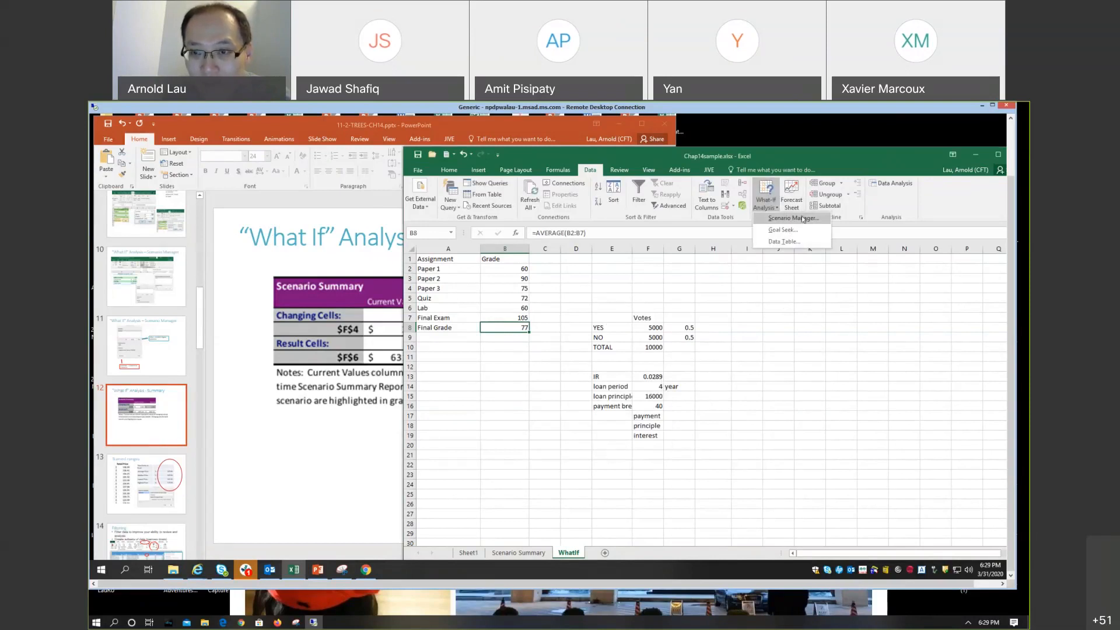
click(681, 327)
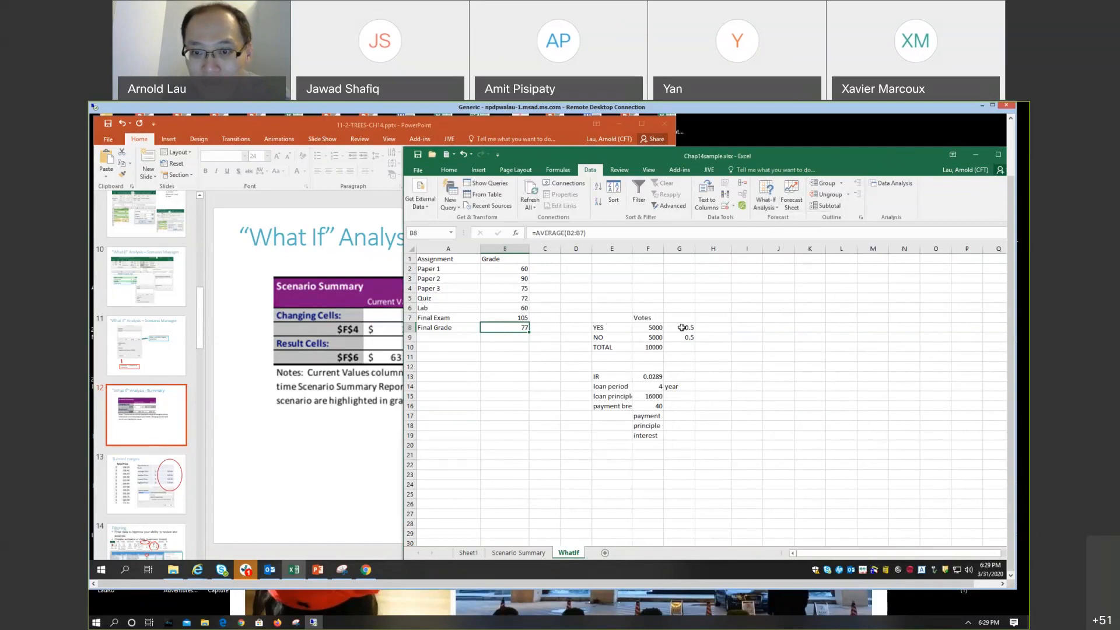
click(681, 327)
click(652, 348)
click(654, 328)
click(656, 338)
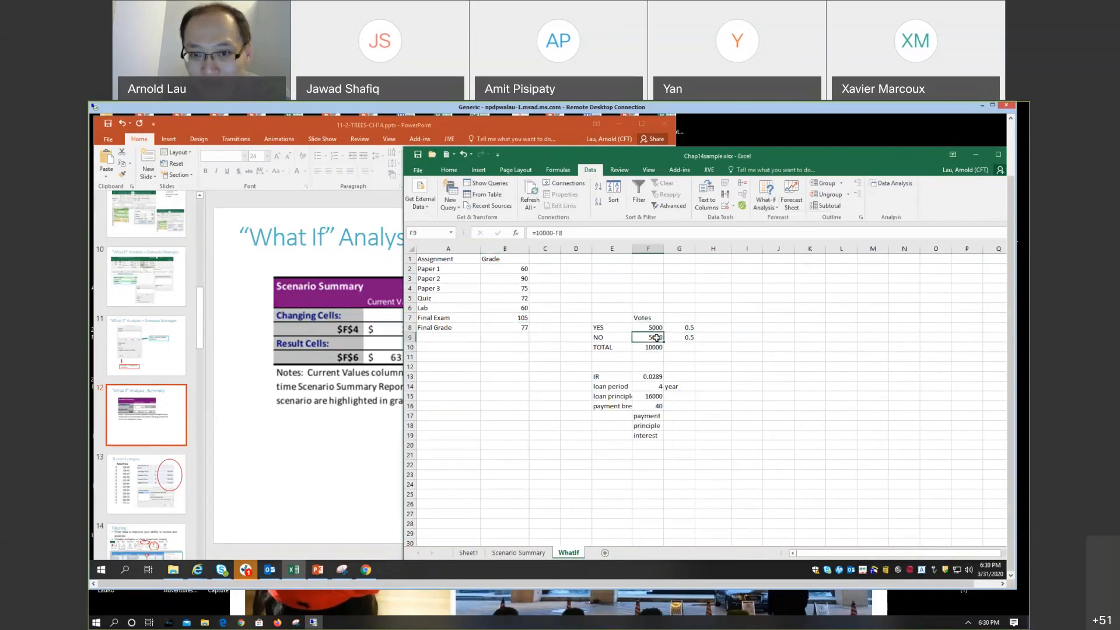
click(678, 327)
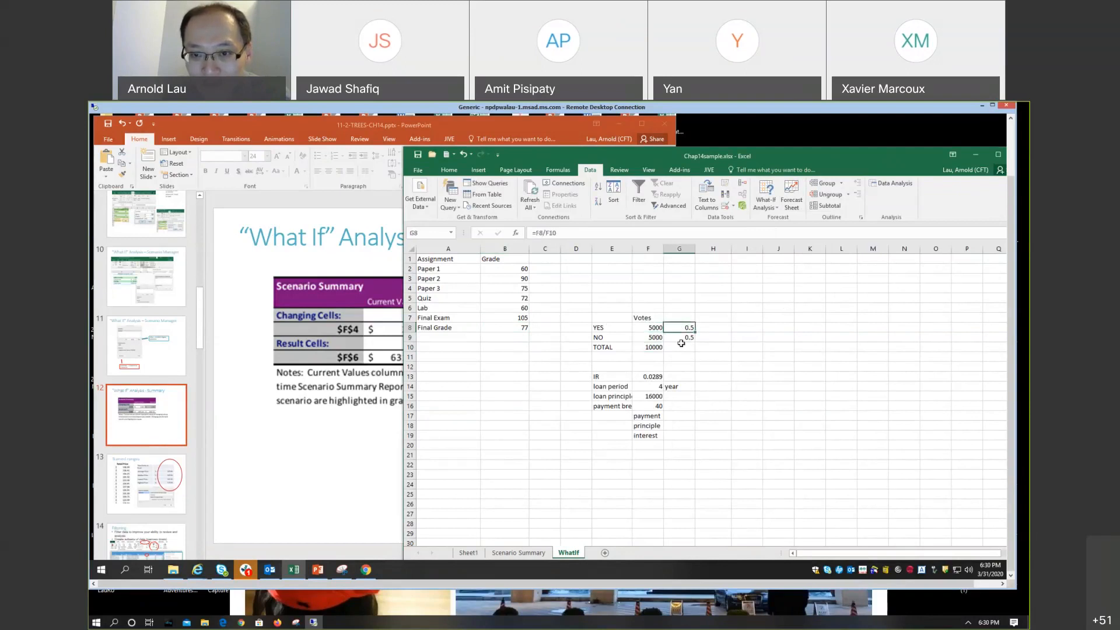
click(681, 340)
click(681, 328)
click(681, 340)
click(649, 337)
click(672, 328)
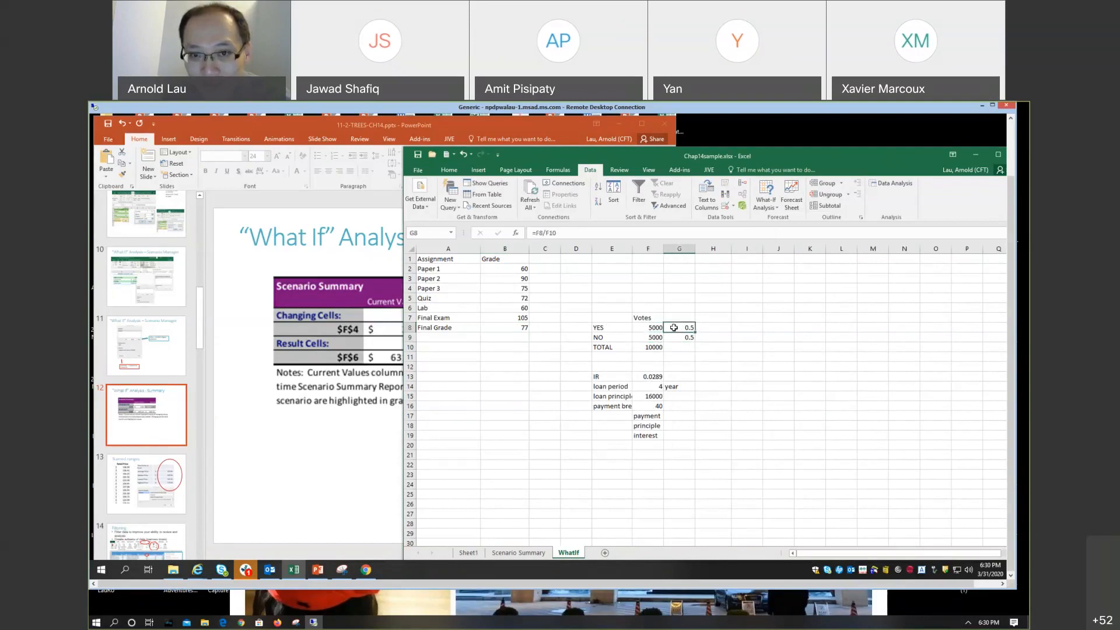
click(651, 345)
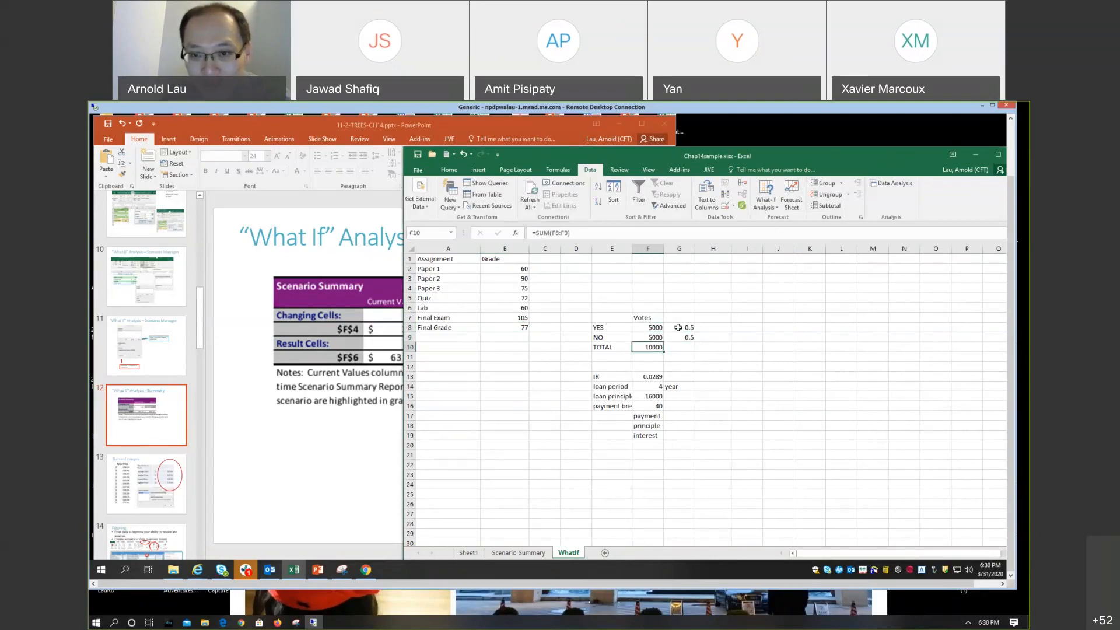
click(678, 328)
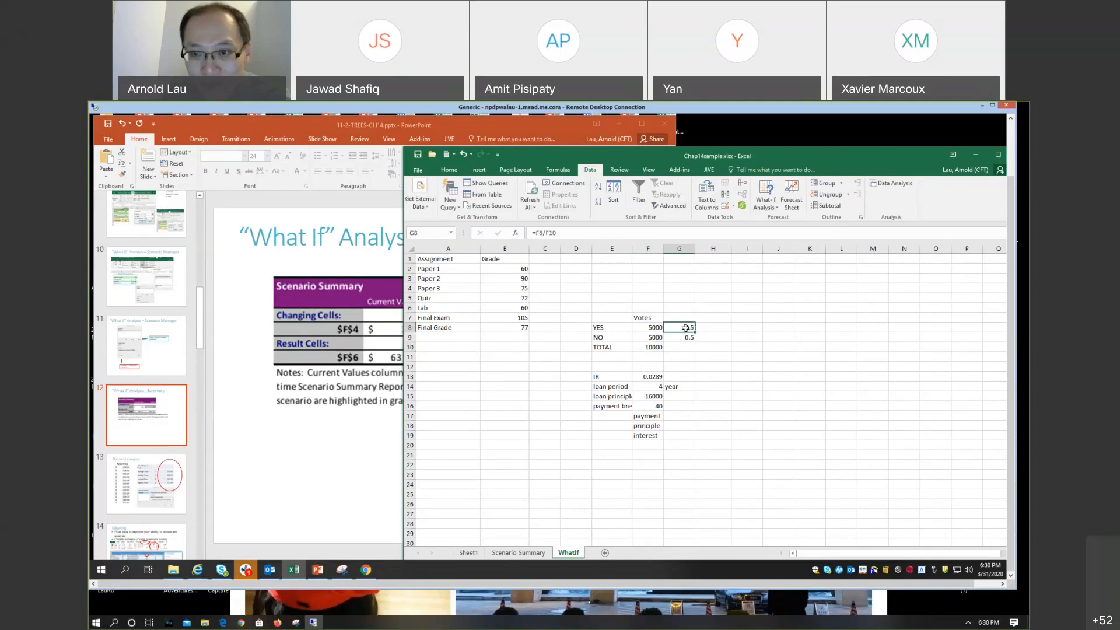
click(777, 209)
click(783, 218)
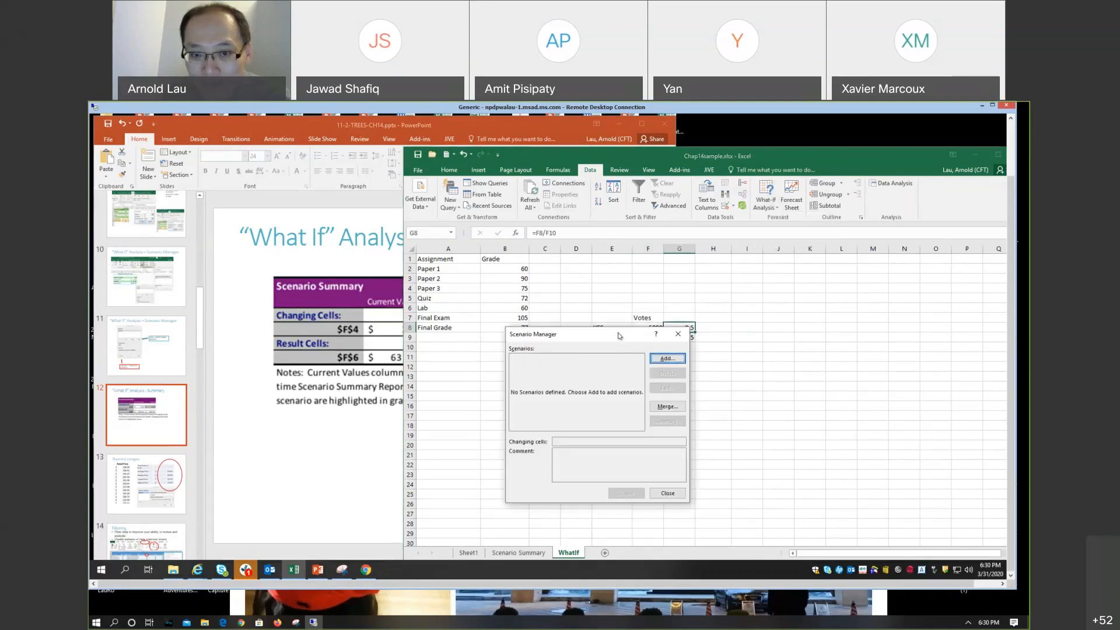
drag(619, 335, 589, 347)
click(649, 345)
Step: Try Goal Seek on the YES share in G8 with a target of .6, changing the YES votes in F8
click(776, 207)
click(782, 230)
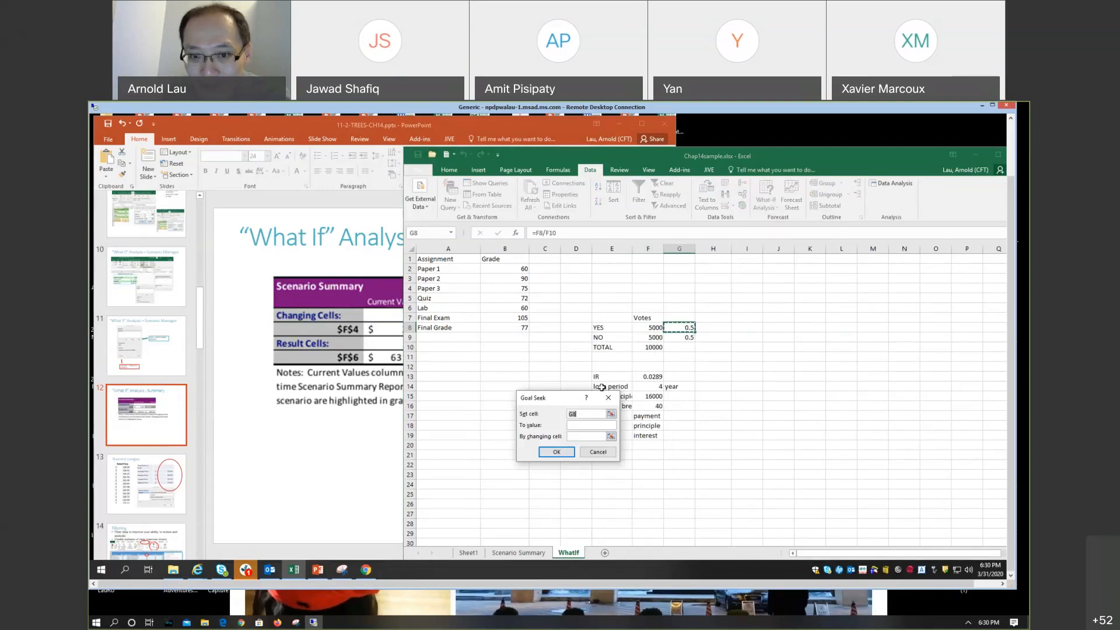
click(587, 423)
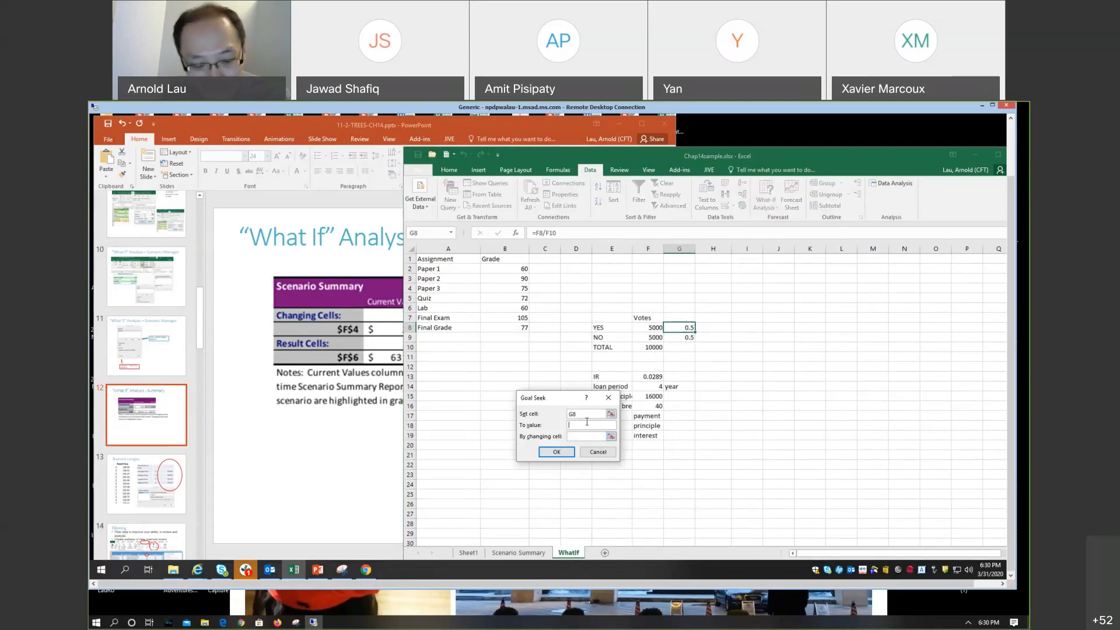
text(.6)
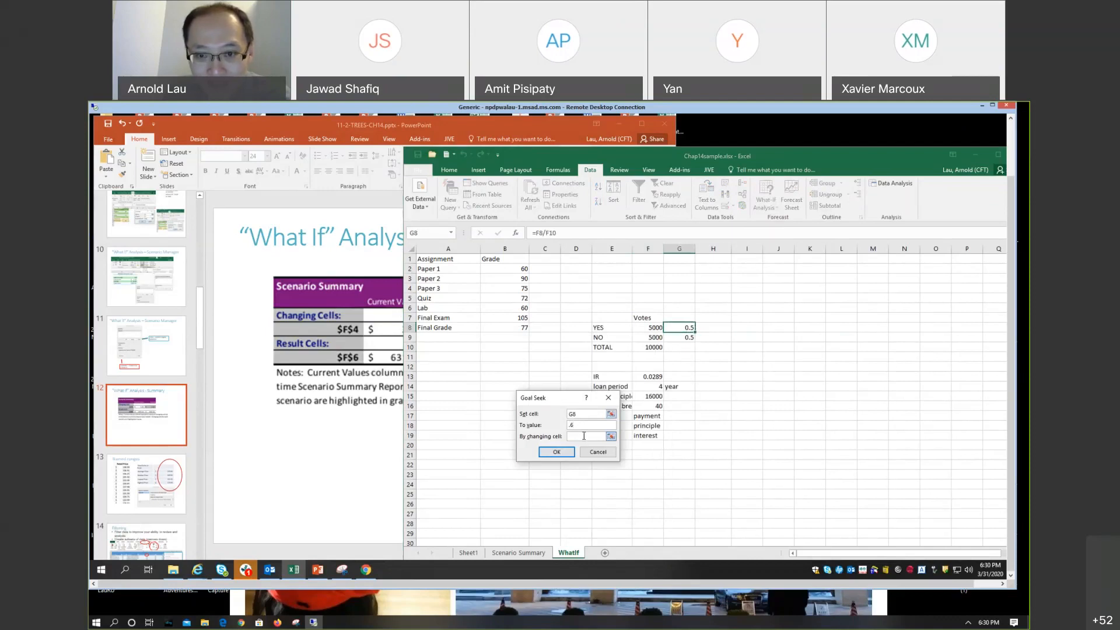
click(583, 436)
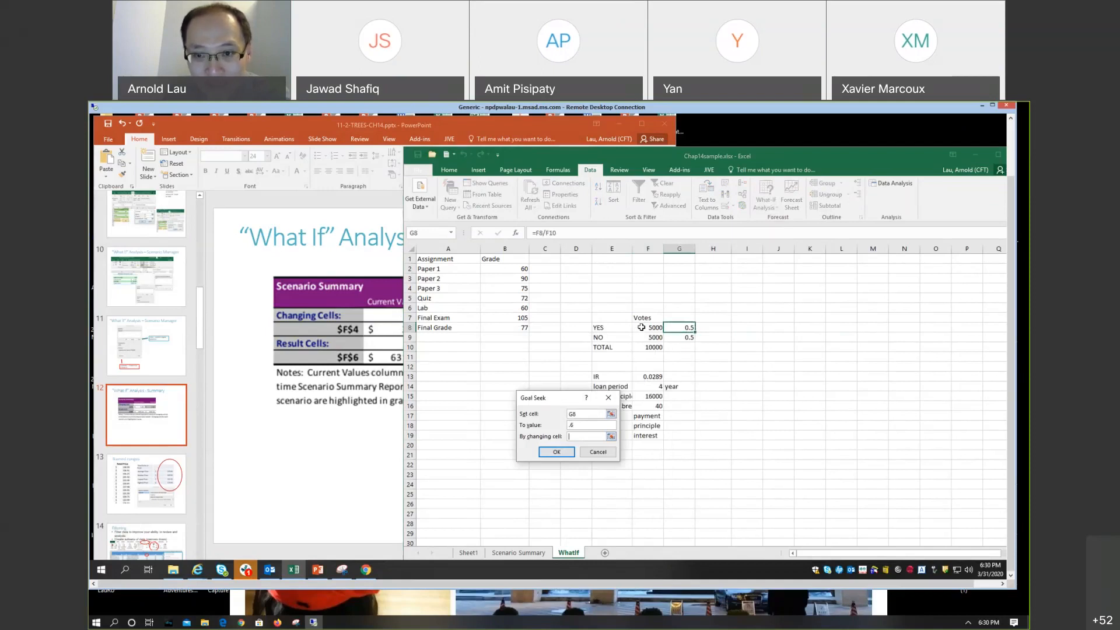
click(647, 327)
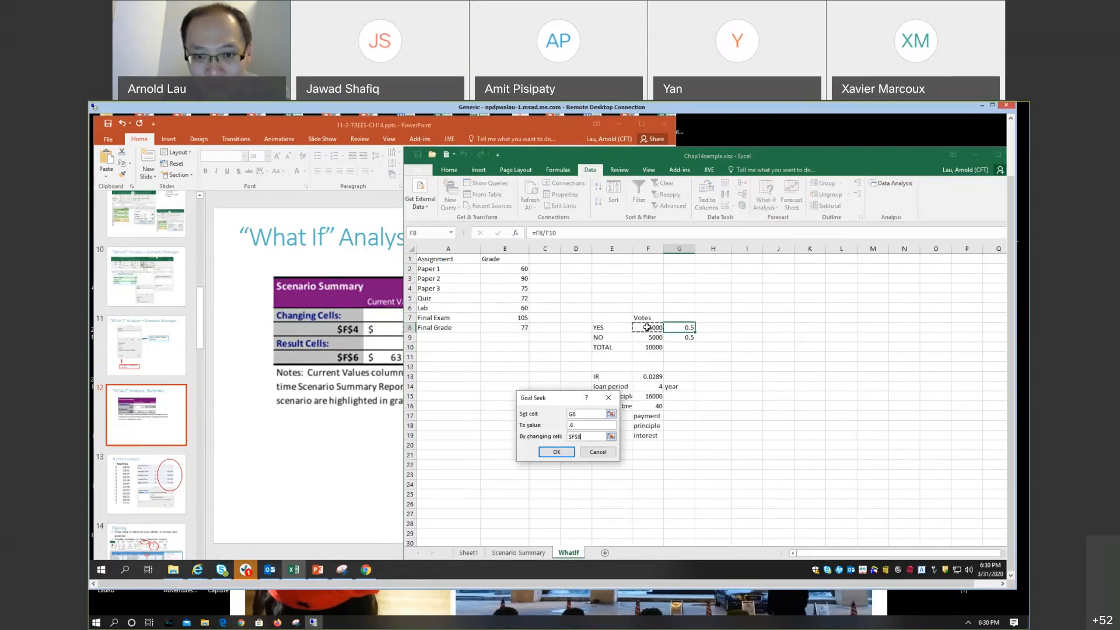
click(565, 451)
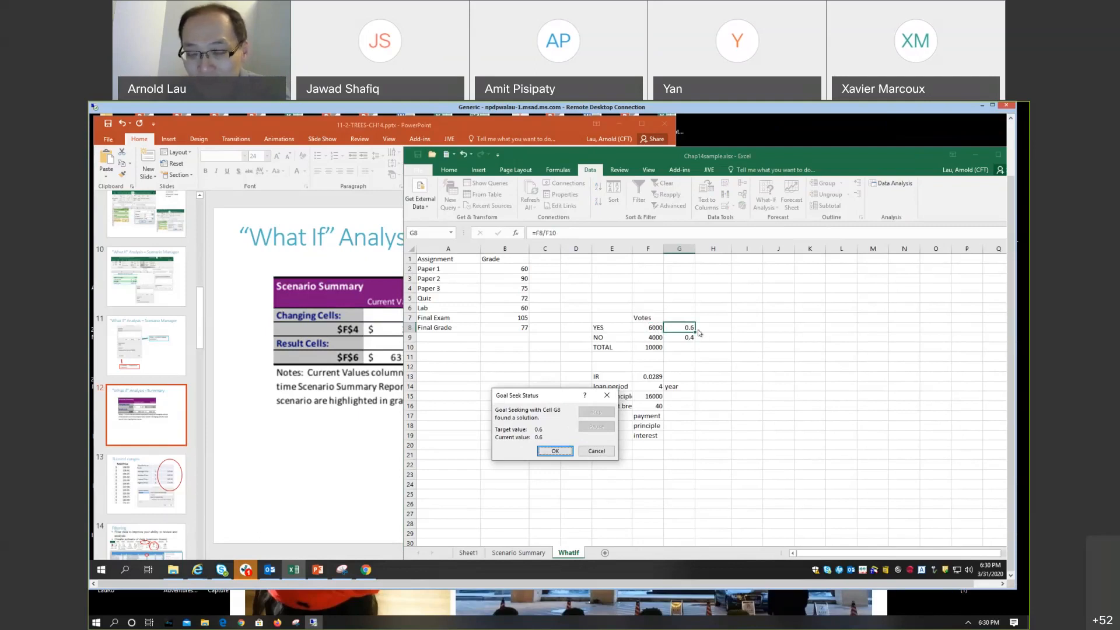
click(607, 395)
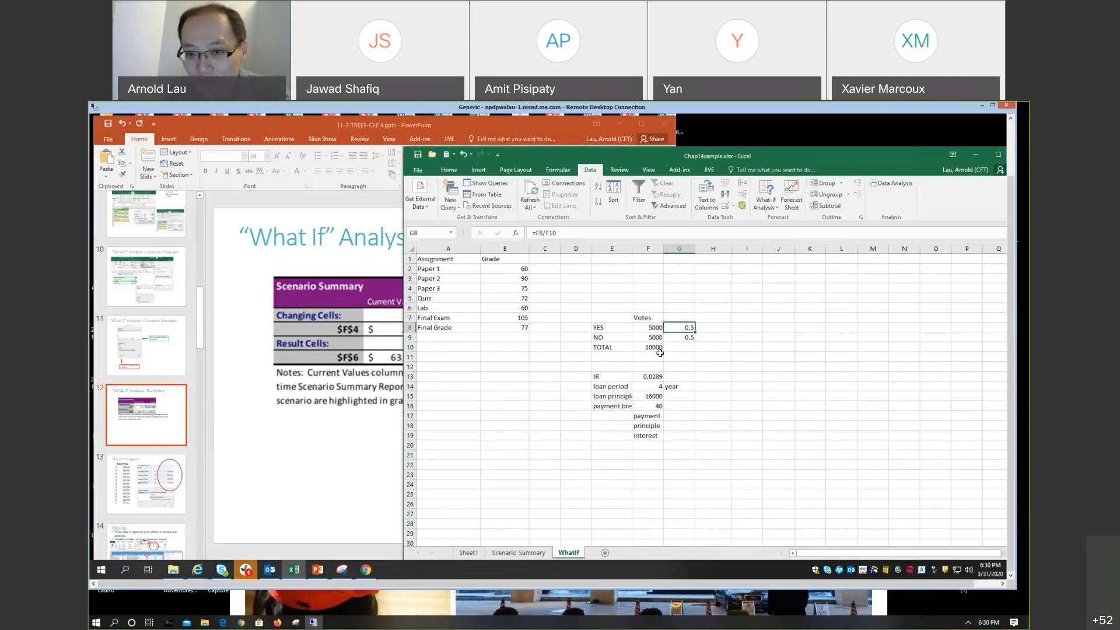
Step: Use Goal Seek to set the YES share in G8 to .6 by changing the YES votes in F8, and accept the solution
click(766, 202)
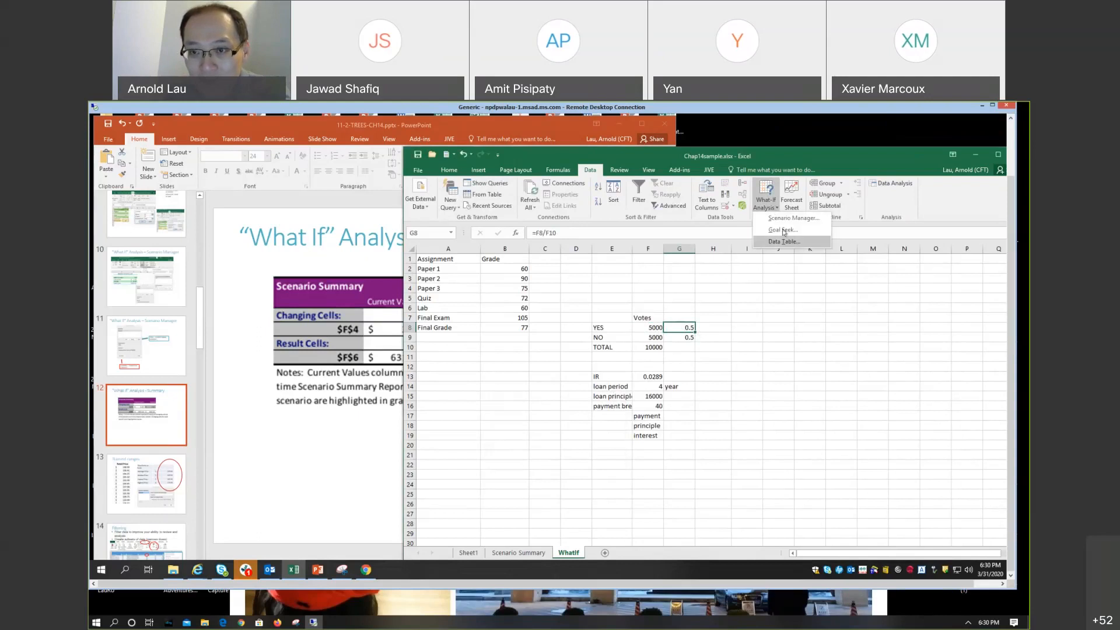
click(782, 228)
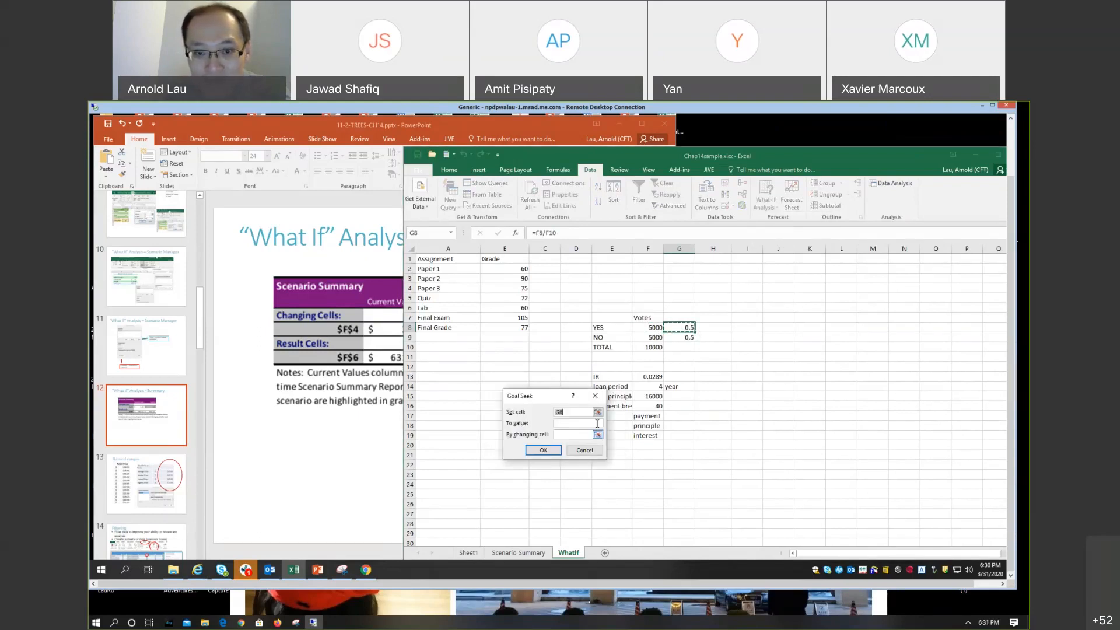
click(579, 422)
click(578, 422)
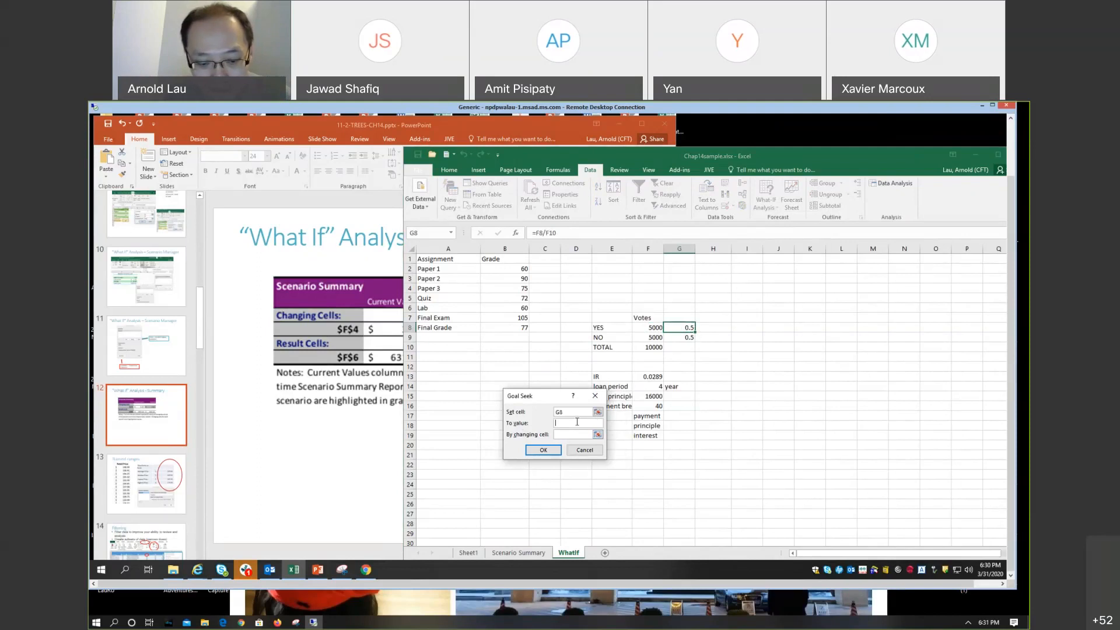
text(.6)
key(Tab)
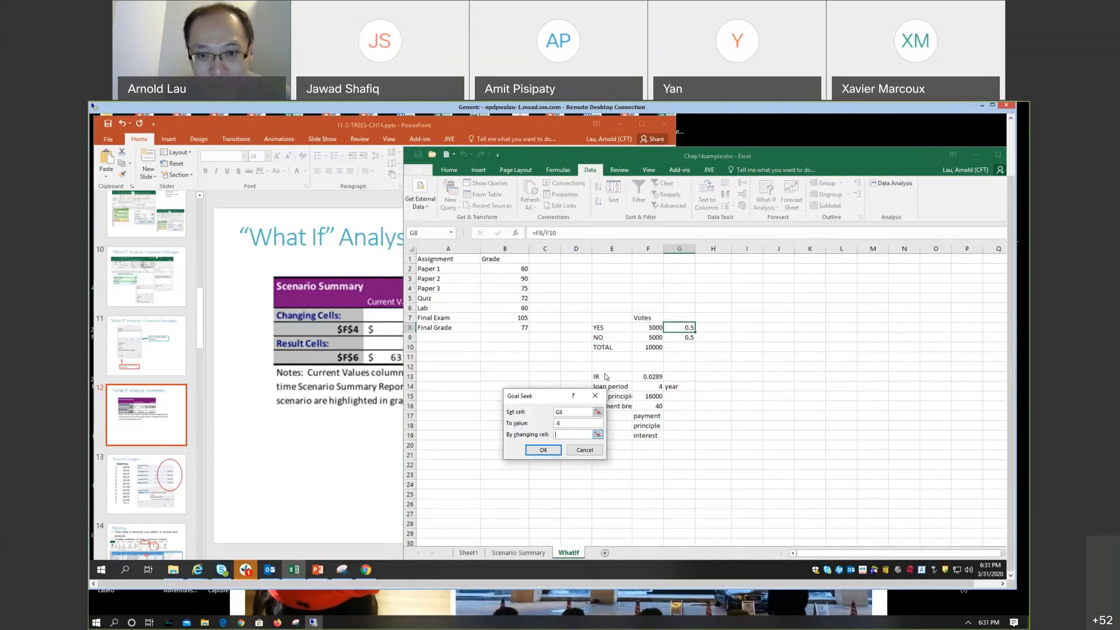
click(654, 327)
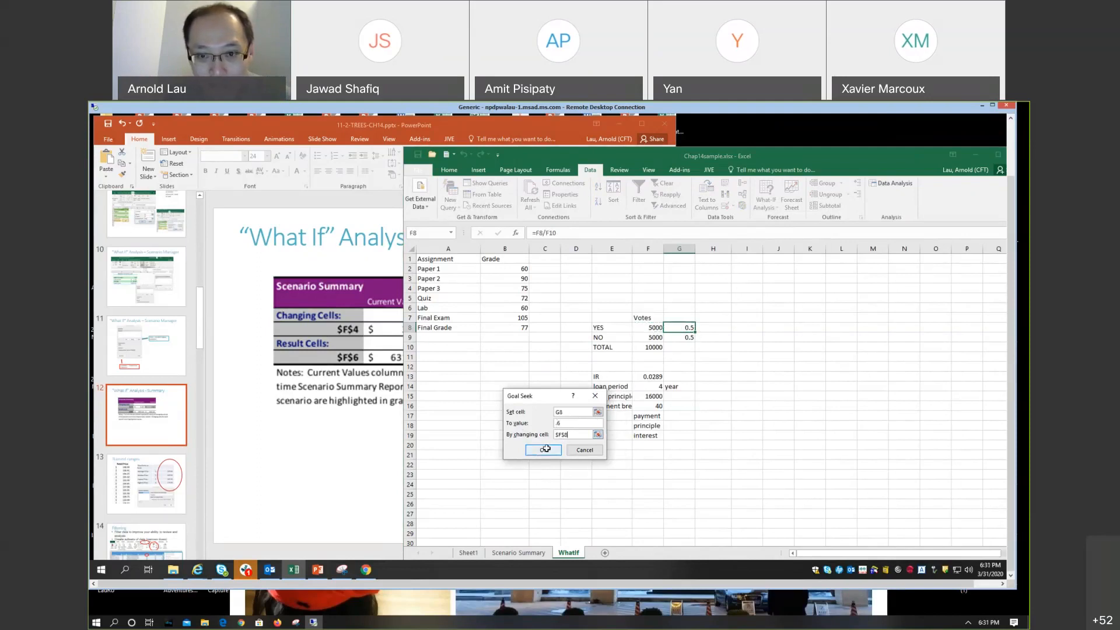
click(544, 450)
click(547, 450)
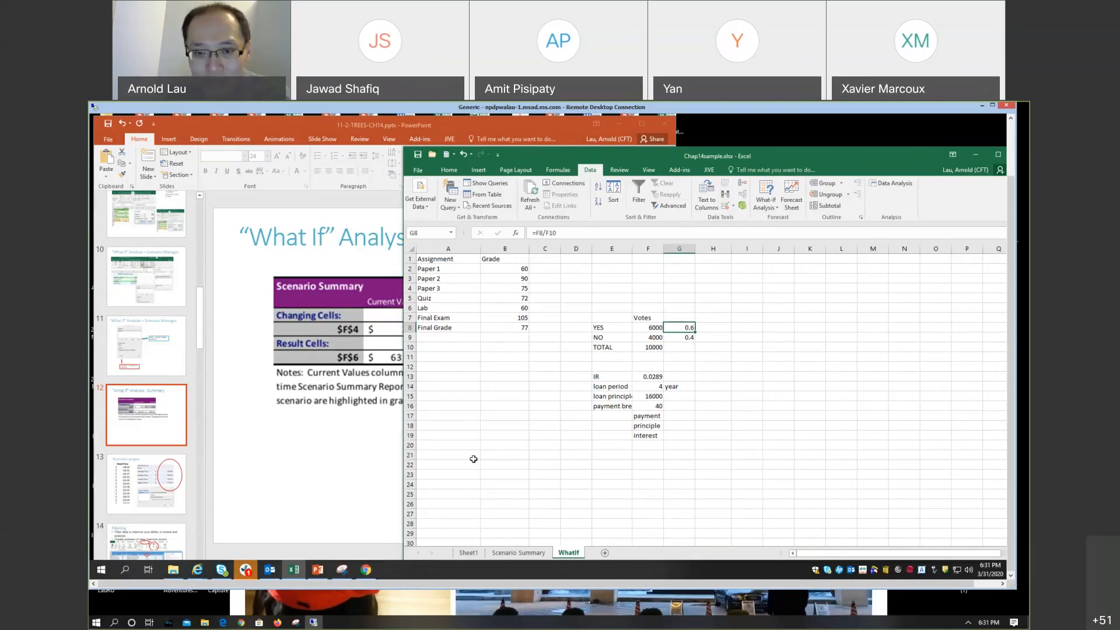
Step: Switch to the PowerPoint presentation and display slide 11, "What If" Analysis – Scenario Manager
click(489, 402)
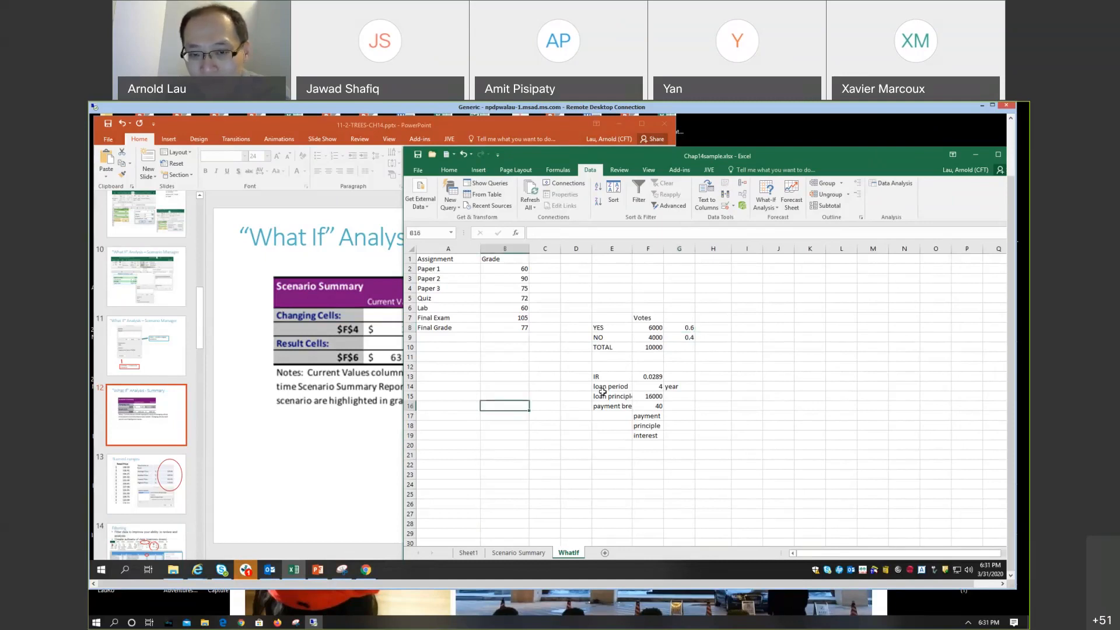
click(289, 123)
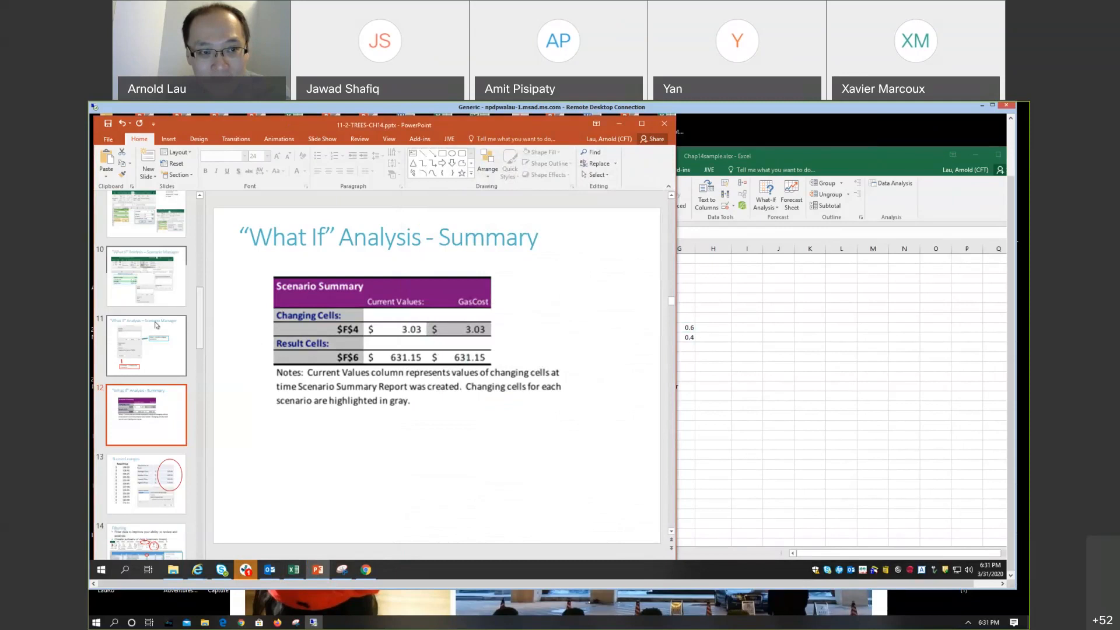
click(157, 325)
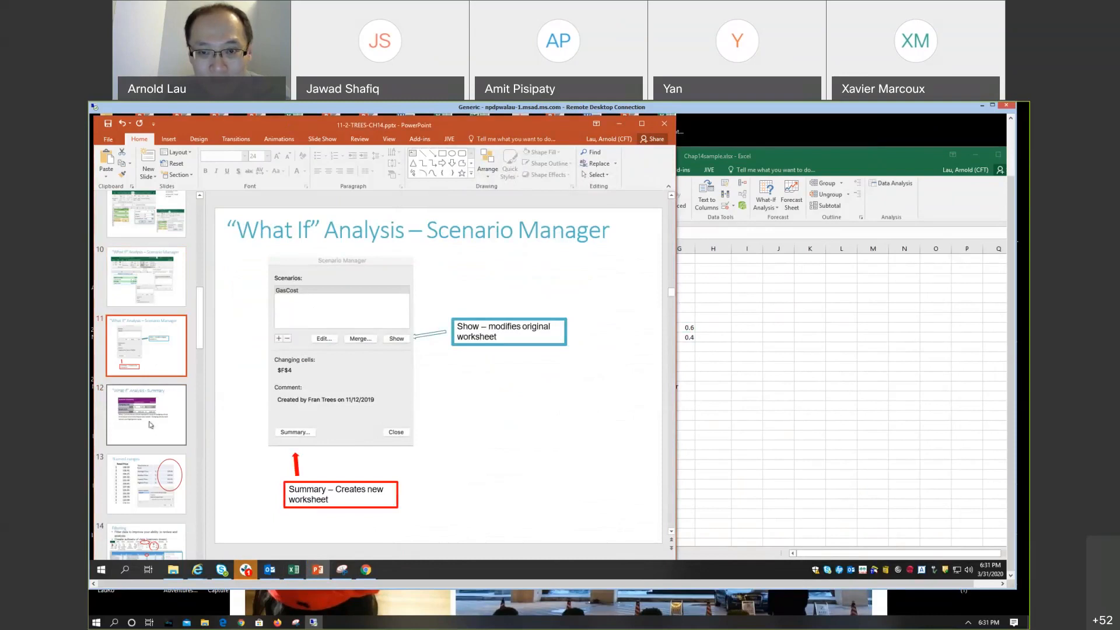
Step: Switch to the Chap14sample.xlsx workbook in Excel and enter the label gas price in A12 with 2.45 in B12
click(787, 462)
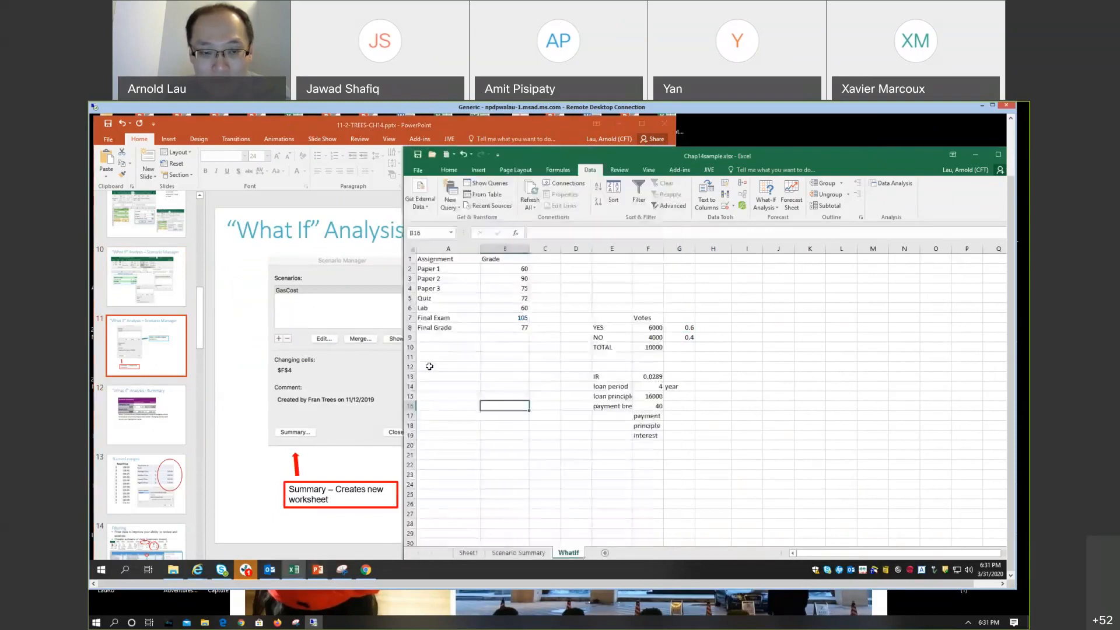
click(430, 367)
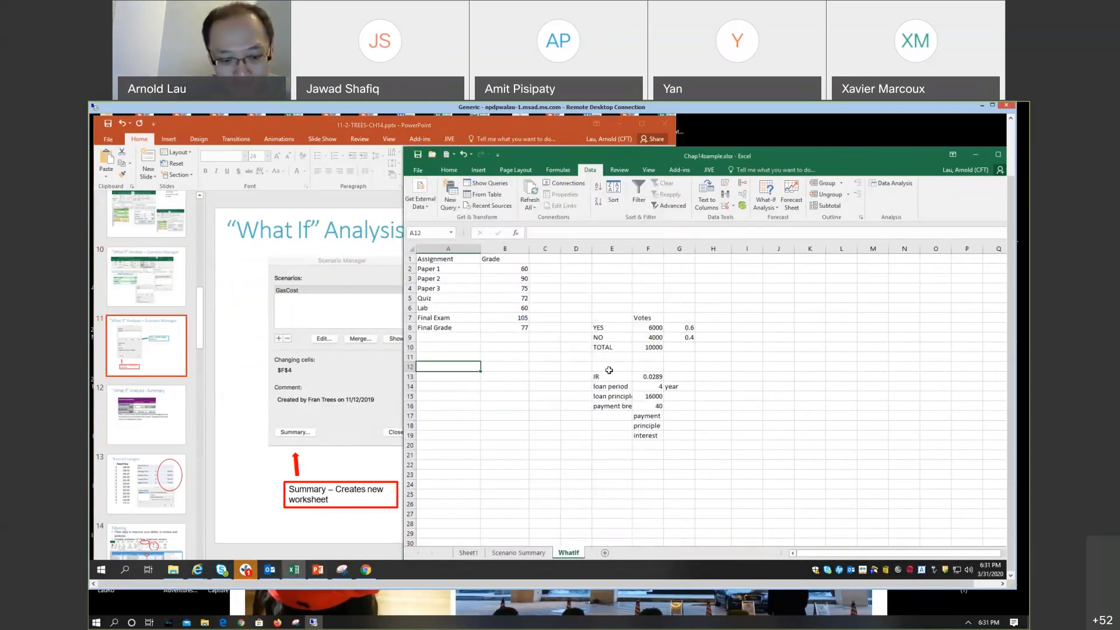
text(f)
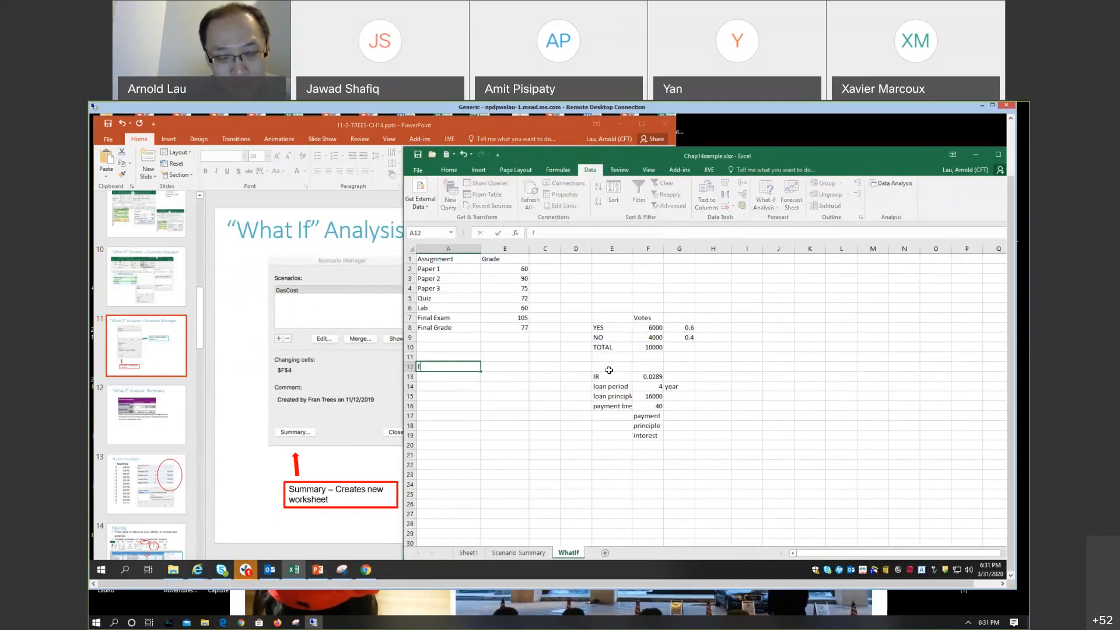
text(ood)
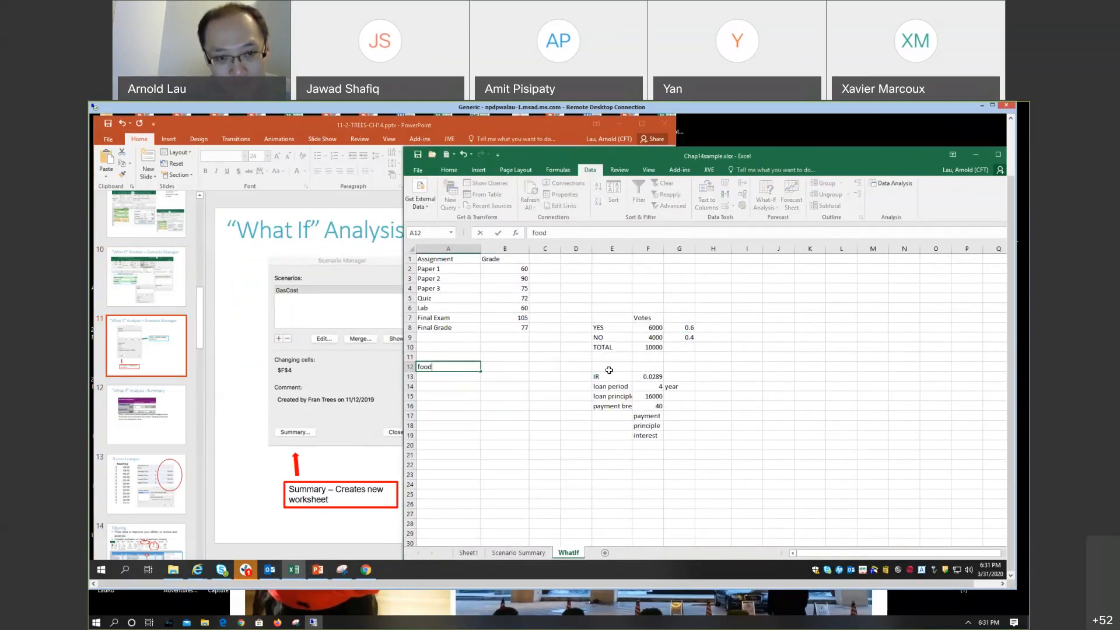
key(Escape)
text(gas pric)
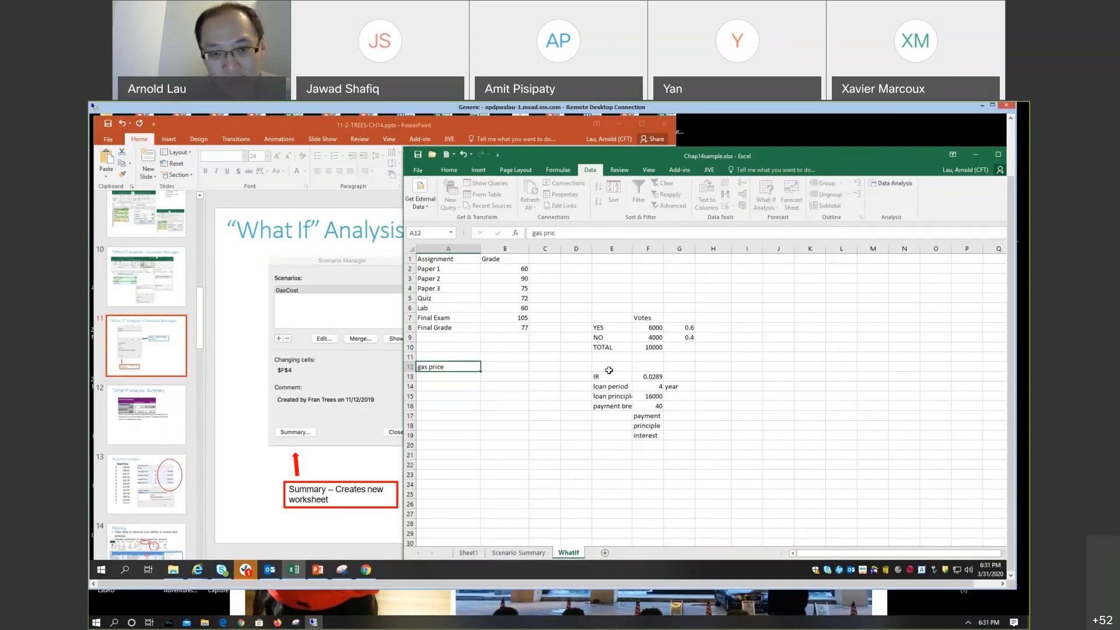
text(e)
key(Tab)
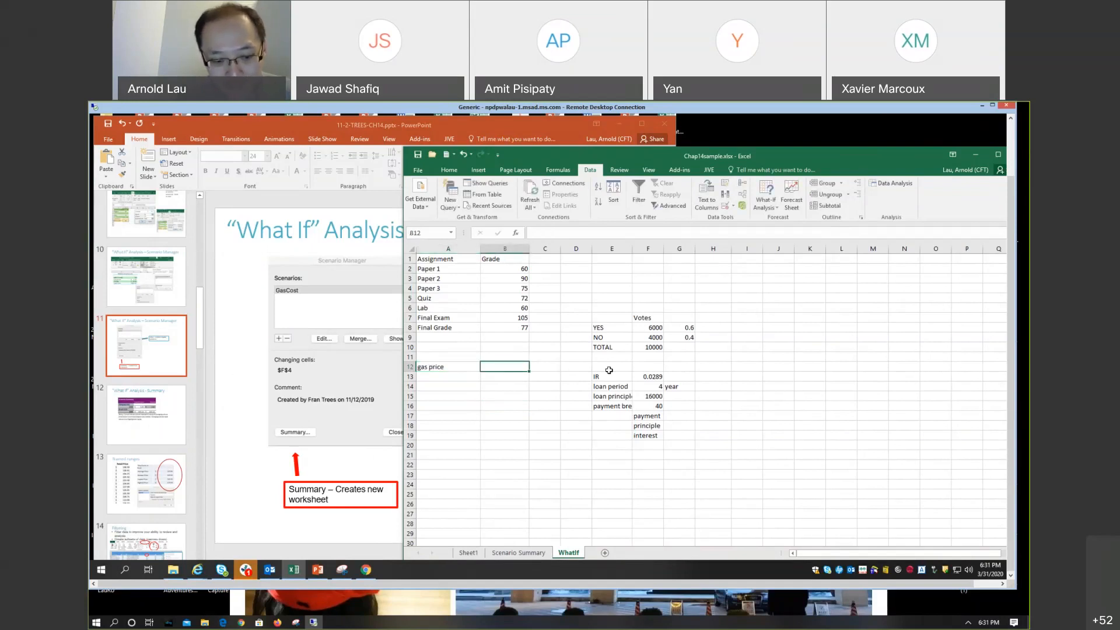
text(2.45)
key(Return)
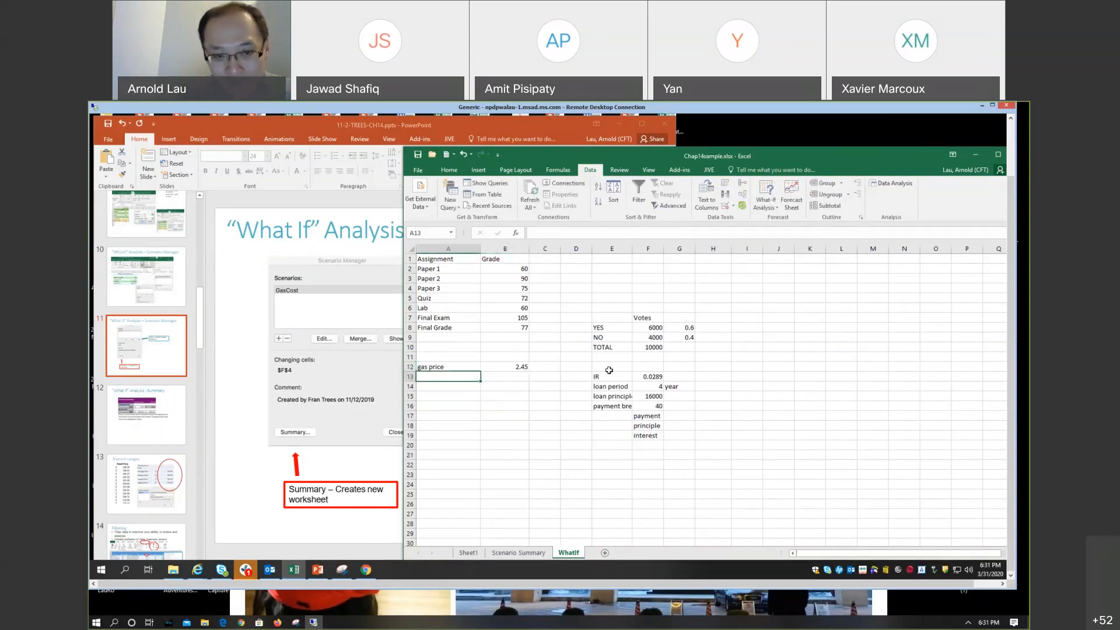
Step: Enter the label distance in A13 and set its value in B13 to 200
text(distance)
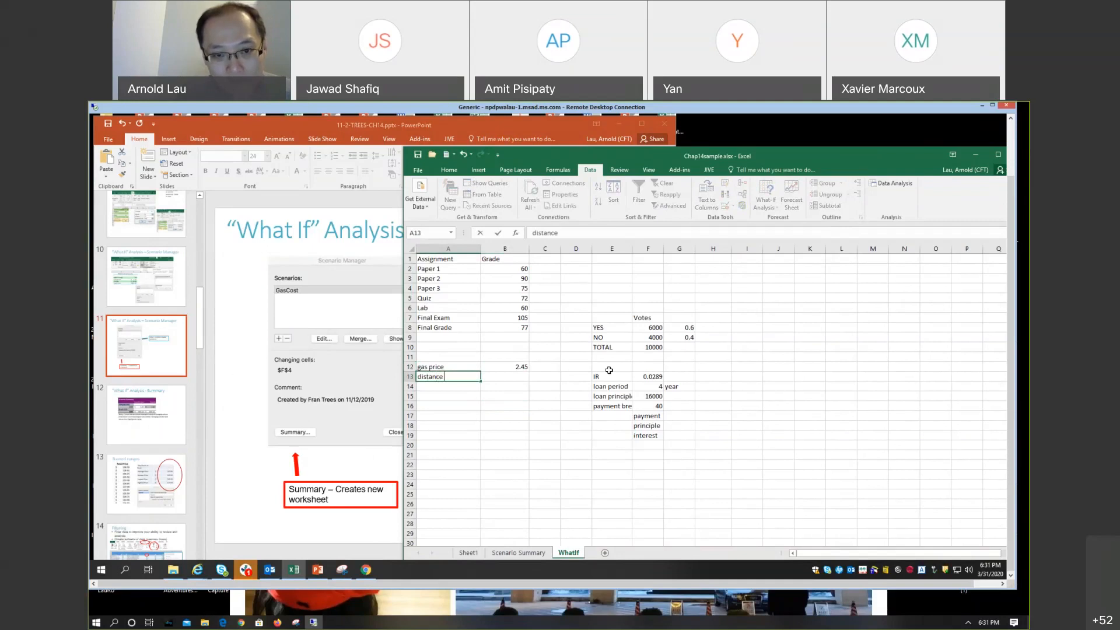
key(Tab)
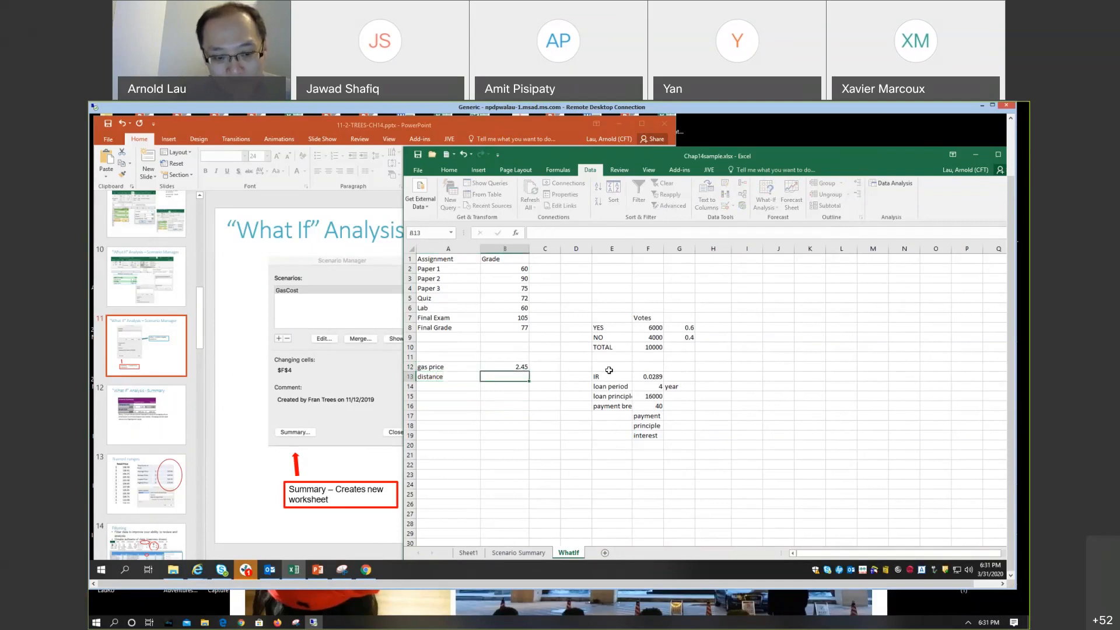
text(2000)
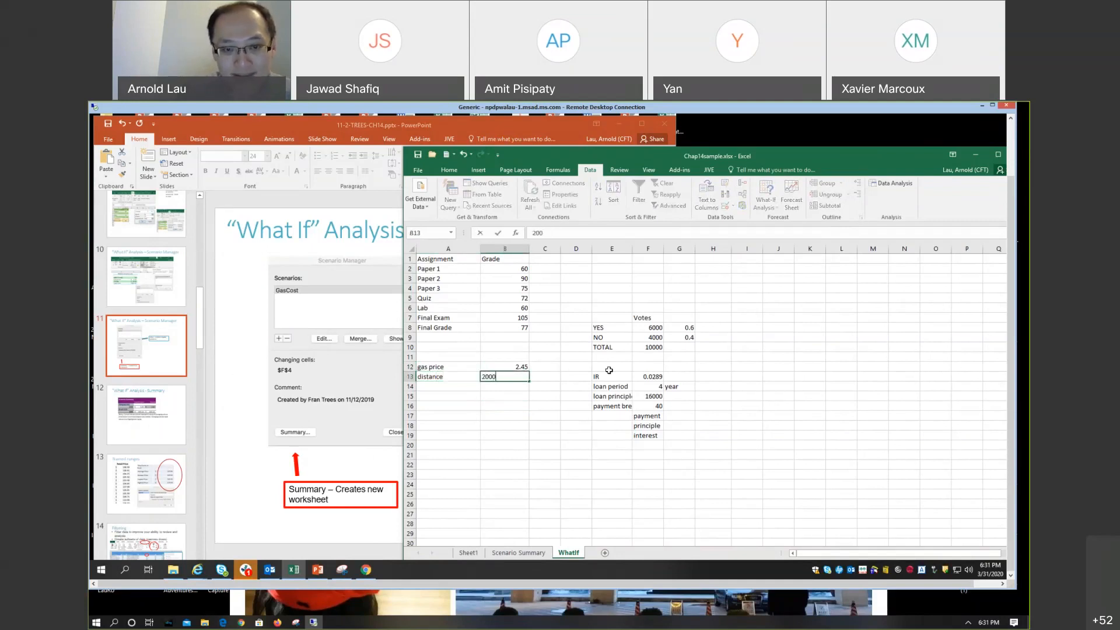
key(Return)
key(Up)
key(Right)
text(20)
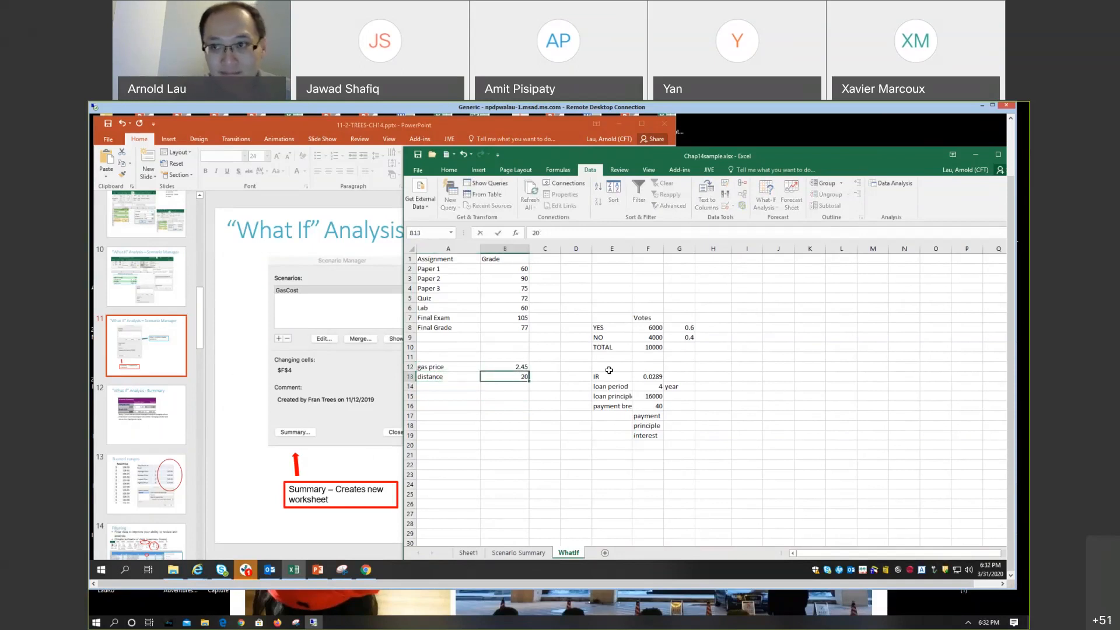
key(Return)
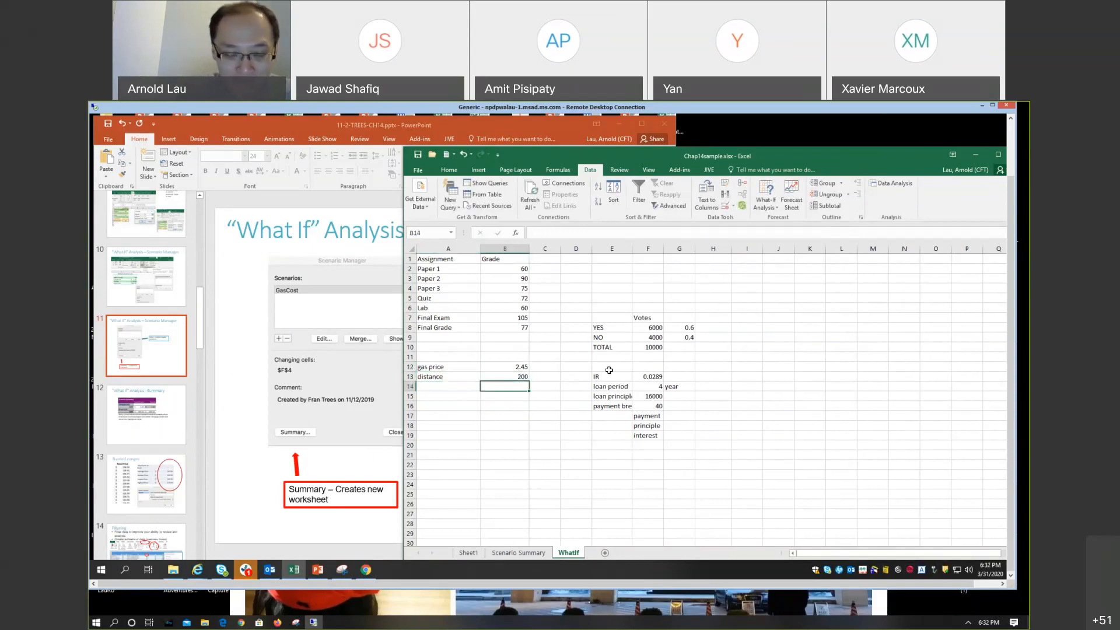
Step: Label A14 as cost and calculate it in B14 with the formula =B13*B12
key(Left)
text(cost)
key(Tab)
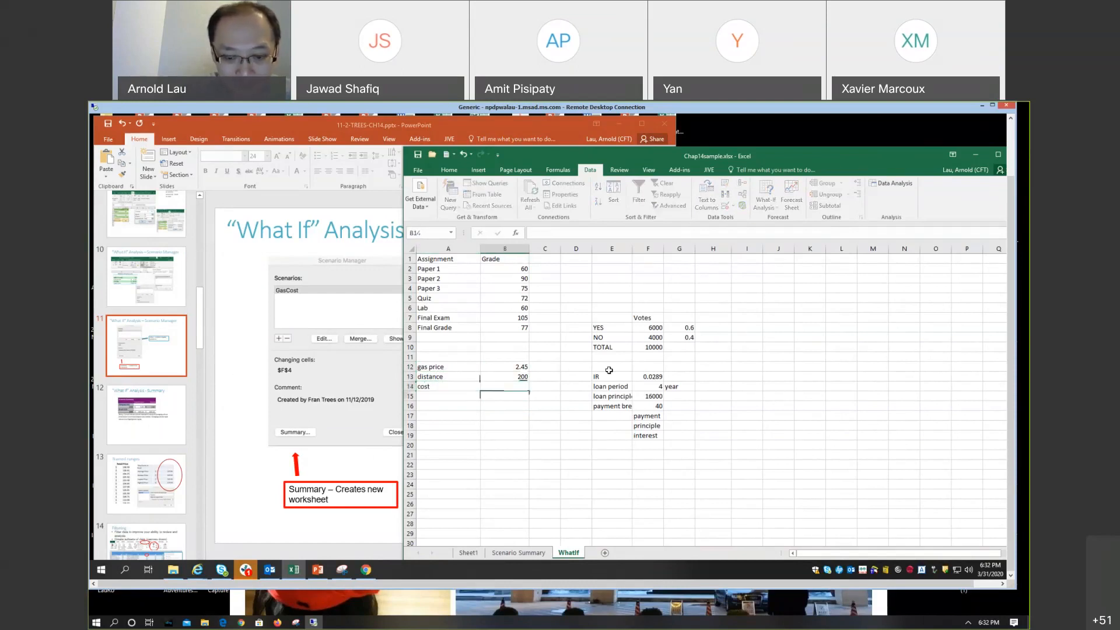
text(=)
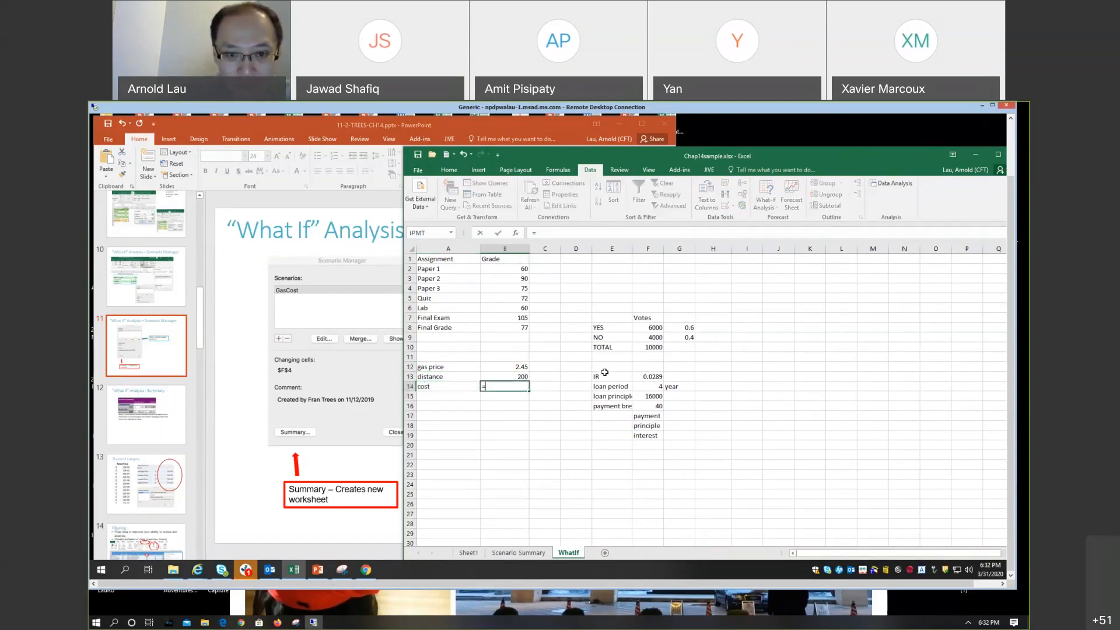
click(507, 376)
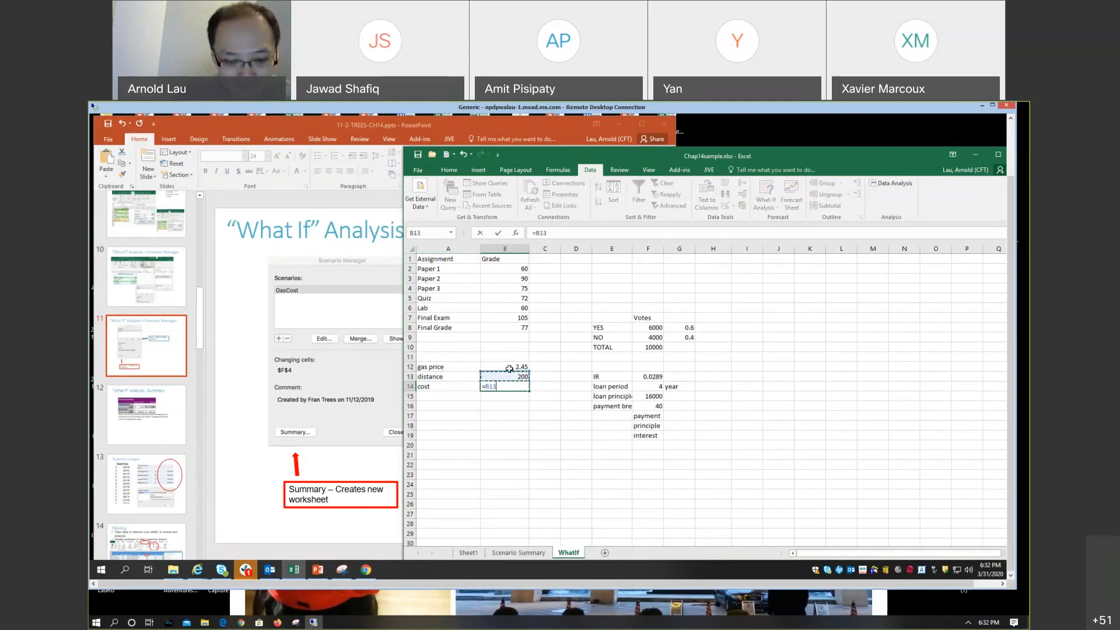
text(*)
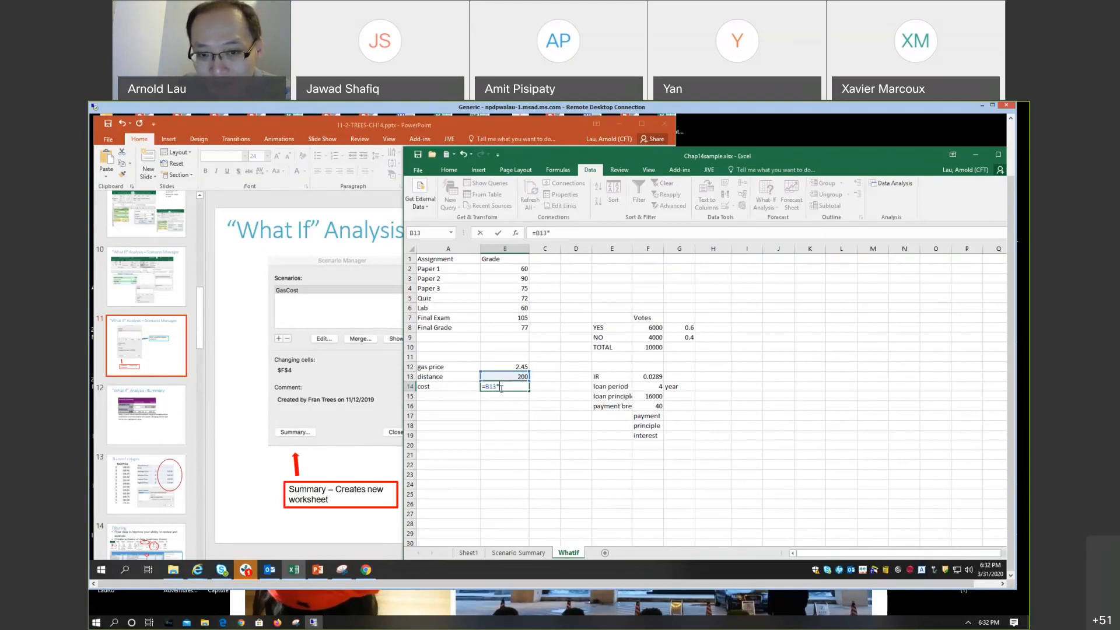
click(520, 367)
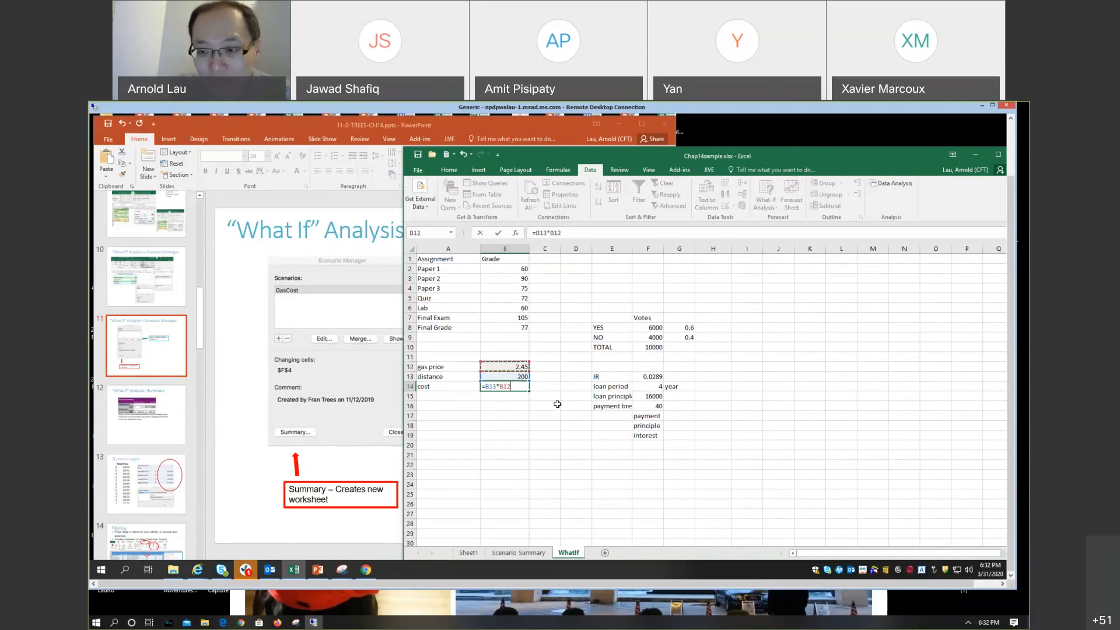
key(Return)
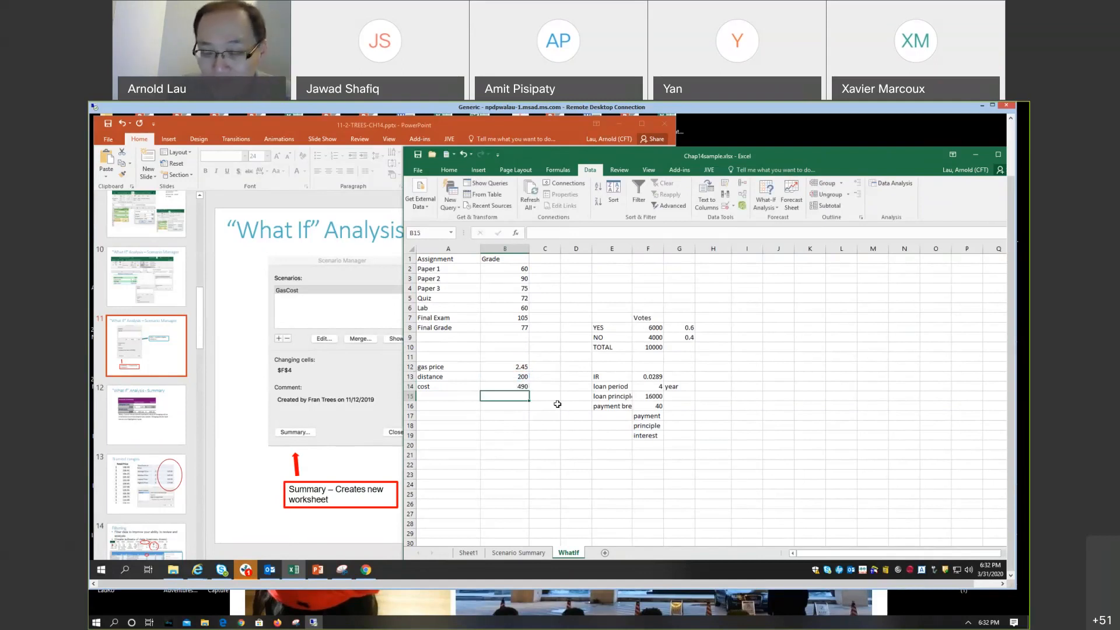
click(503, 415)
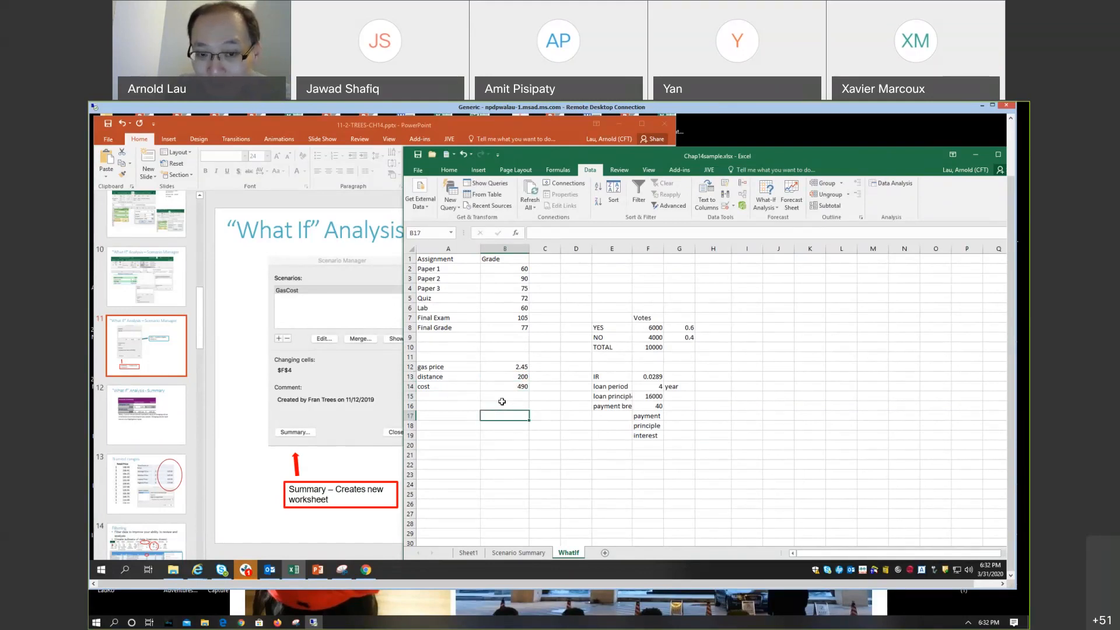
click(500, 397)
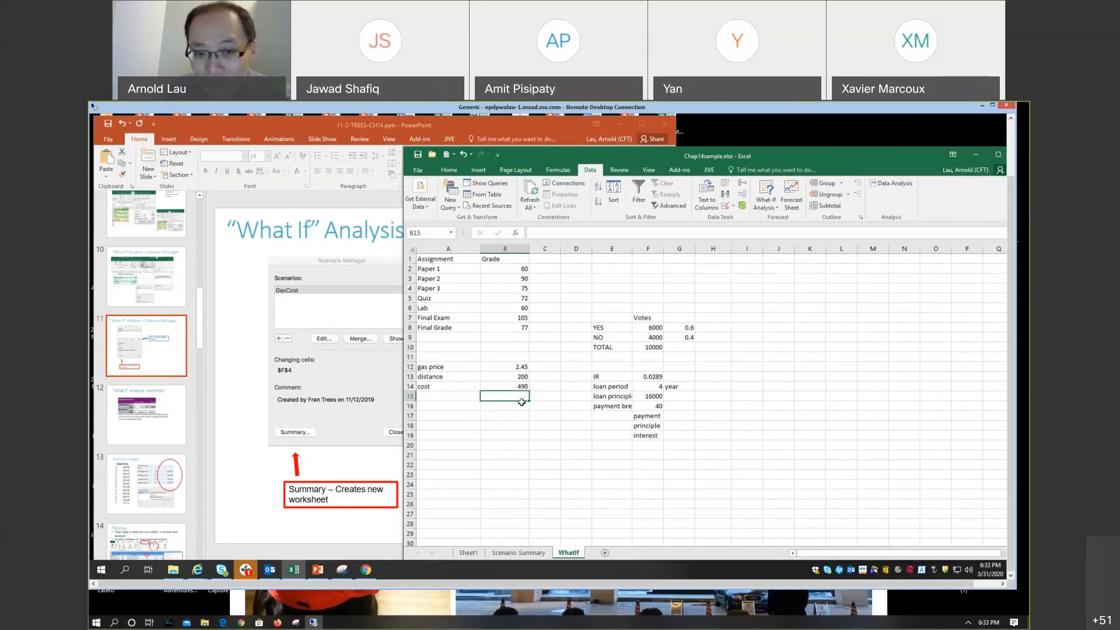
Step: With the cost cell B14 selected, start a new scenario in Scenario Manager and name it gas3
click(509, 388)
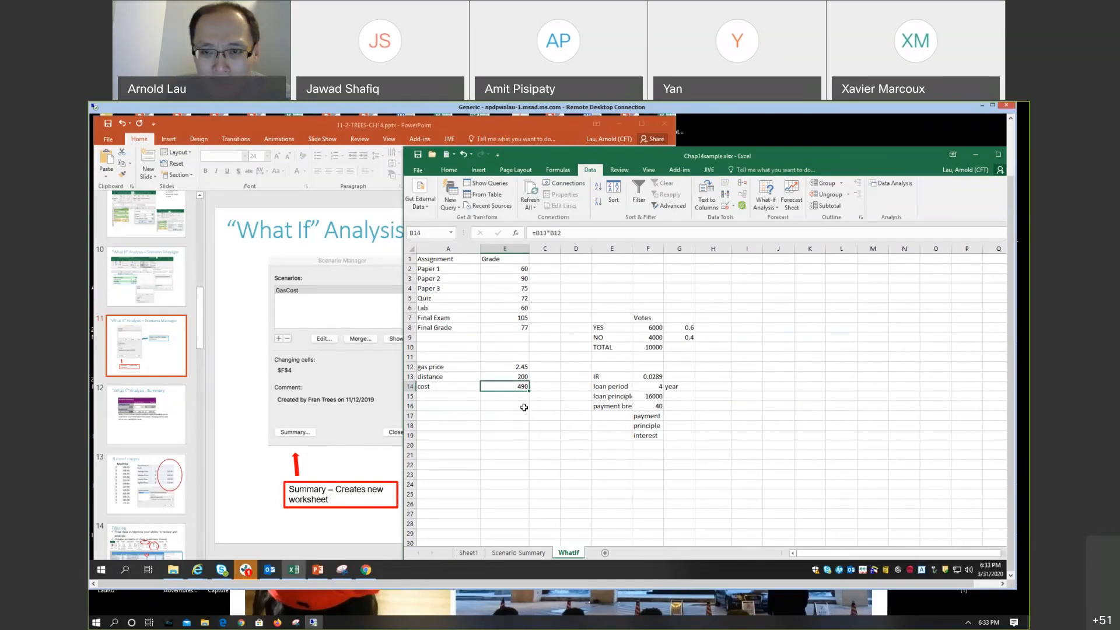
click(779, 208)
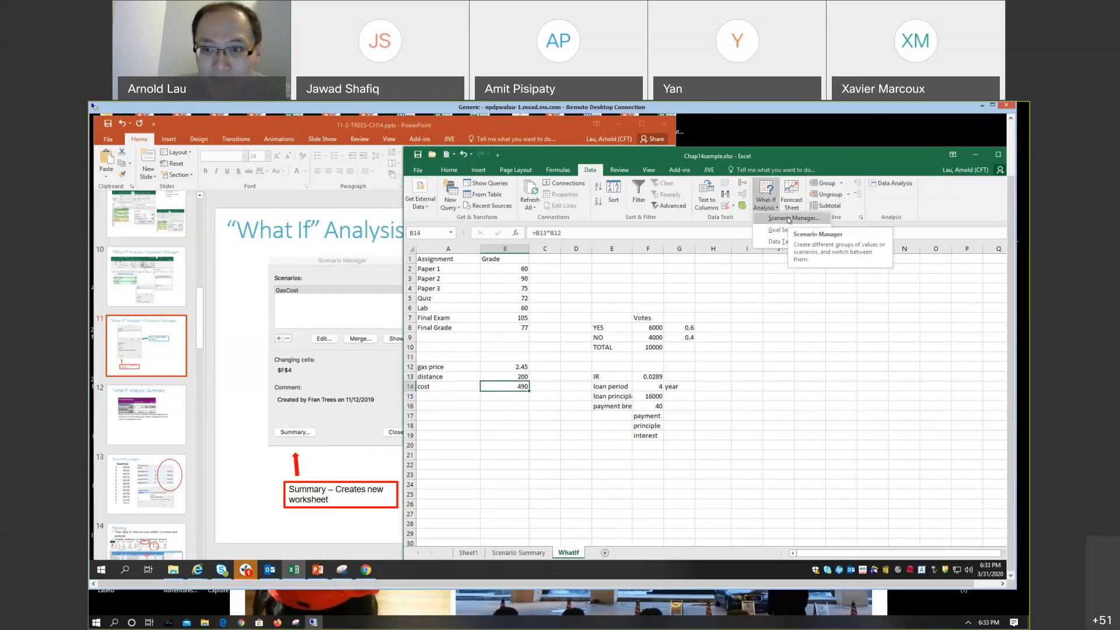
click(788, 219)
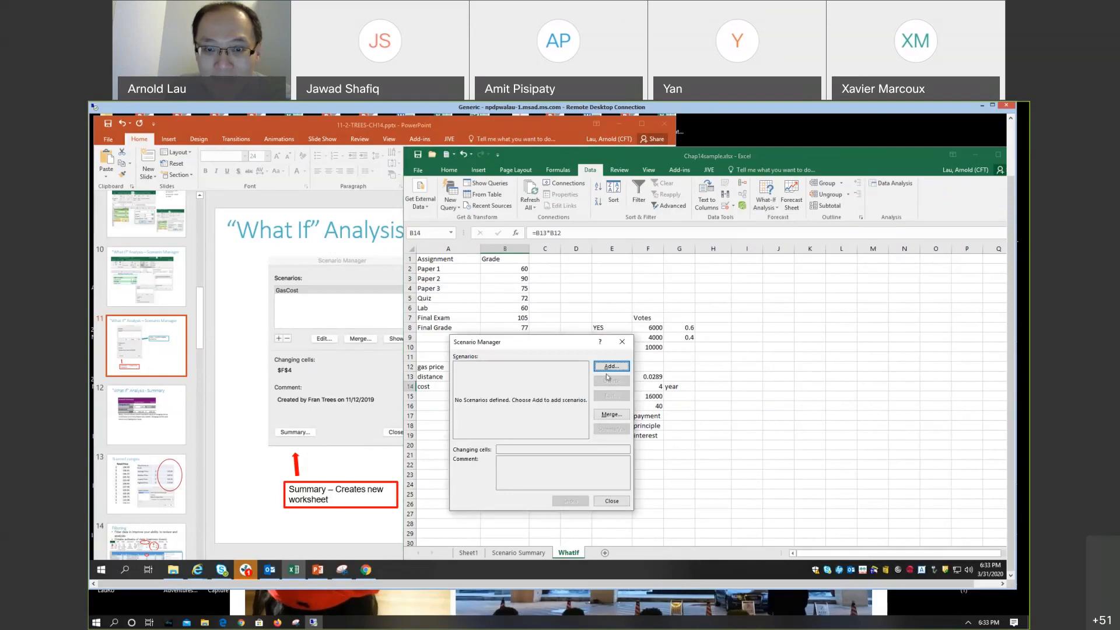
click(607, 368)
drag(529, 346, 615, 348)
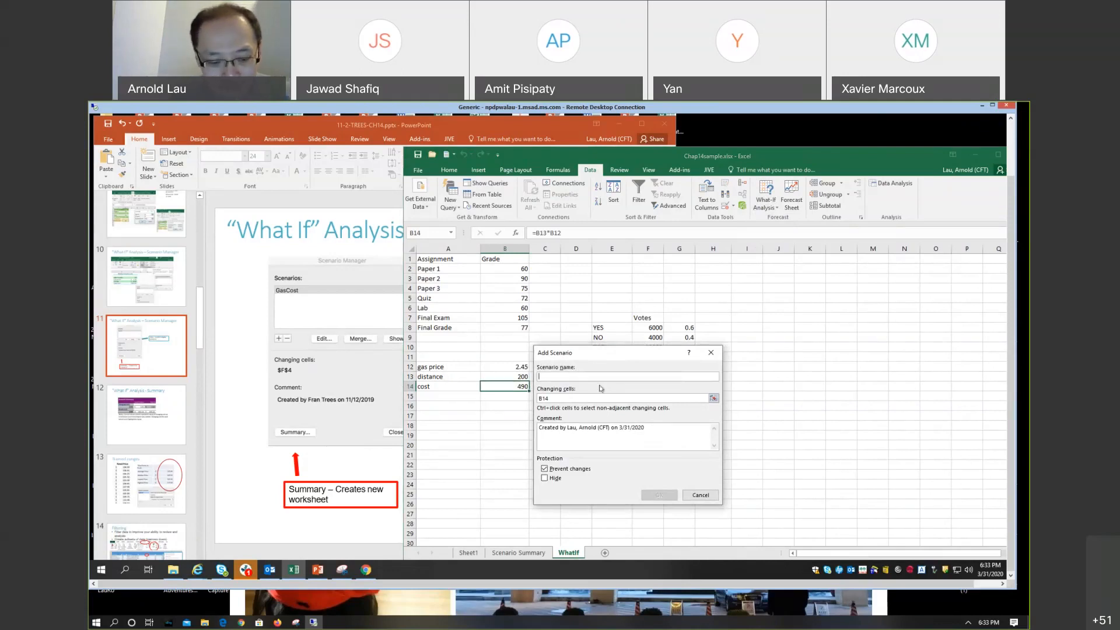
text(3)
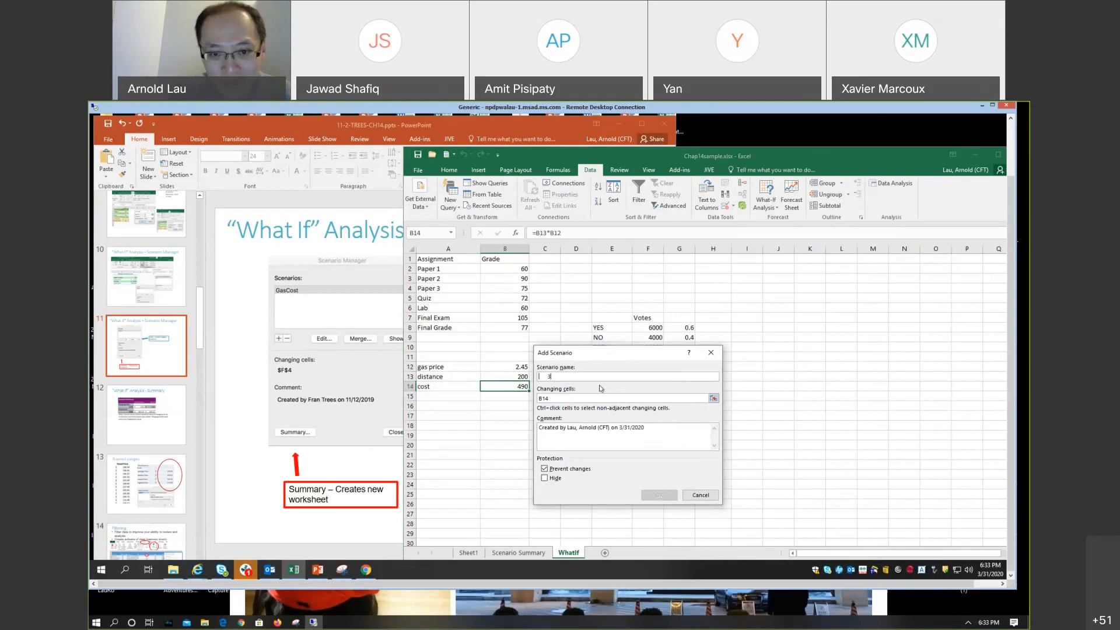
text(gas)
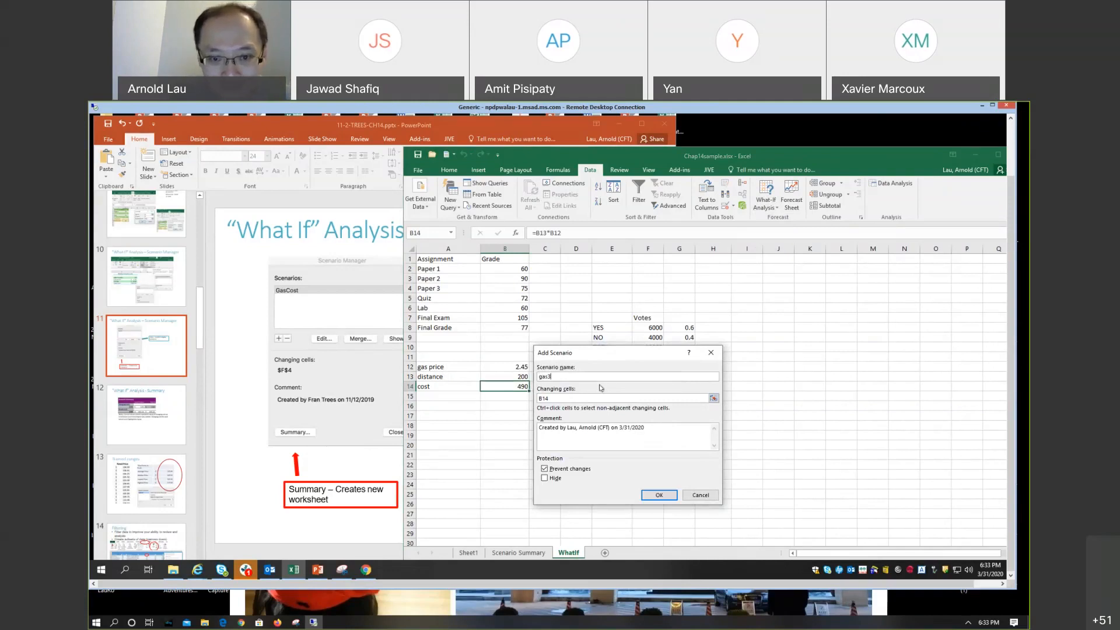
Step: Set the gas3 scenario's changing cell to B12, turn off Prevent changes, and proceed to the scenario values
click(561, 397)
key(BackSpace)
key(BackSpace)
key(BackSpace)
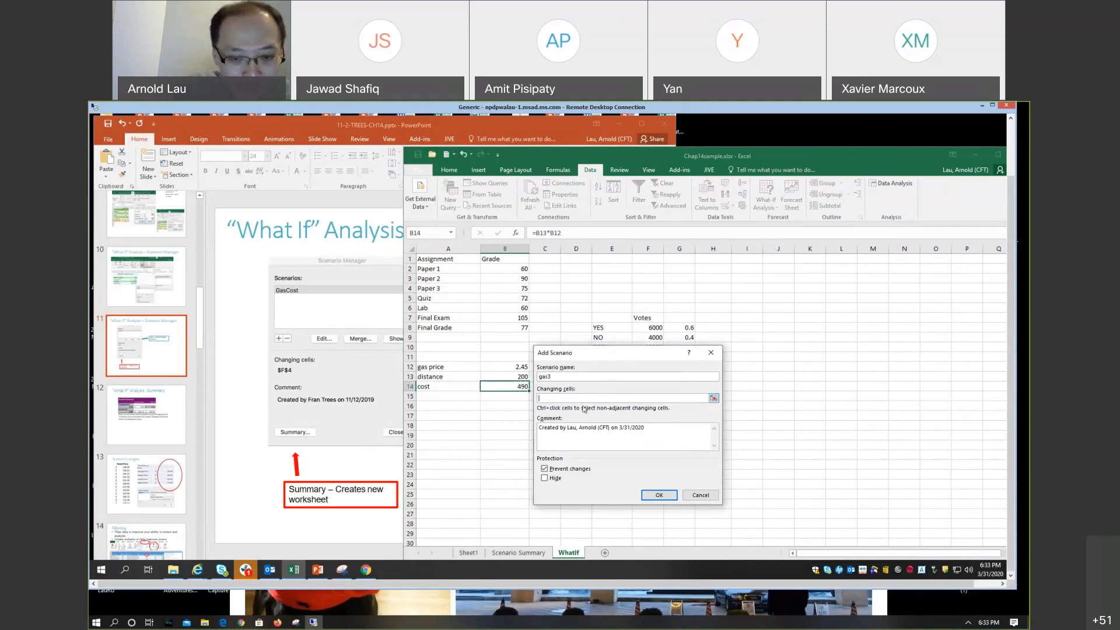
text(B12)
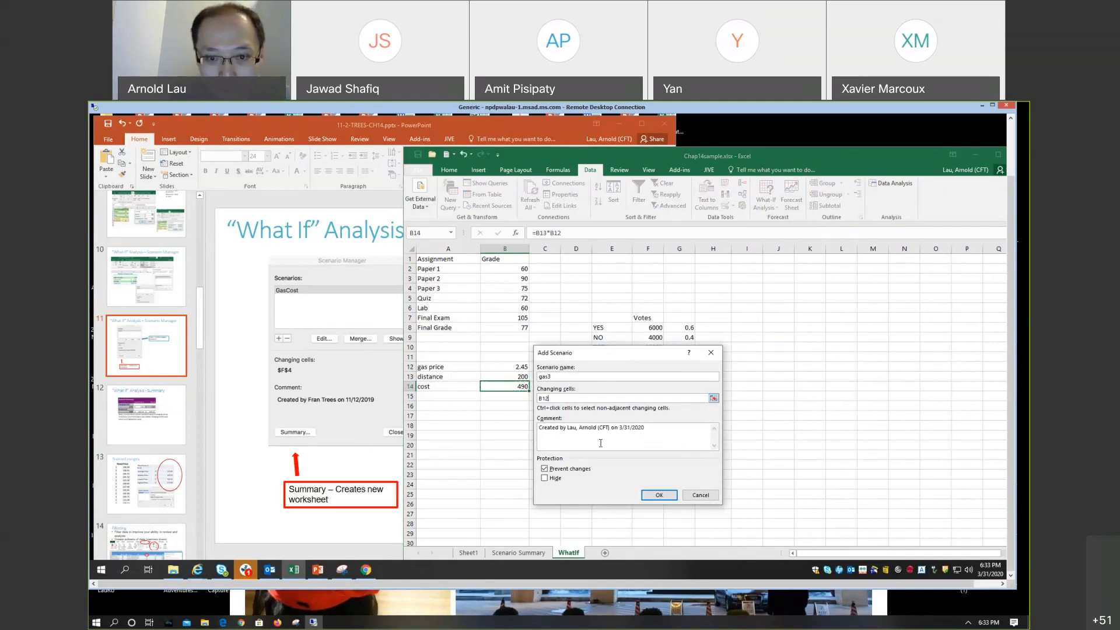
click(578, 468)
click(577, 469)
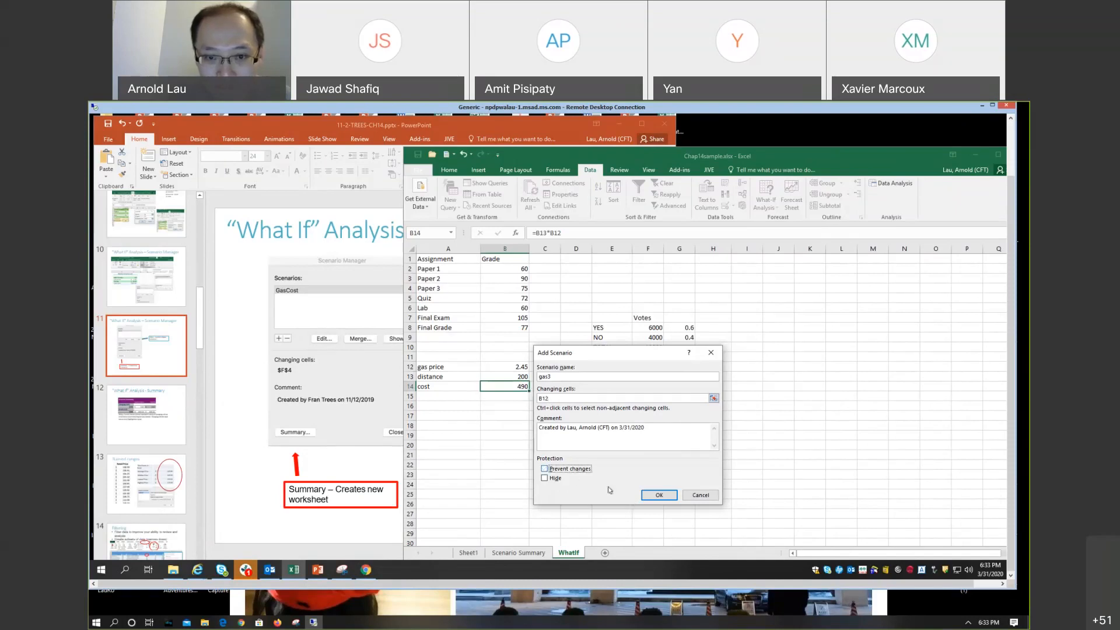
click(660, 495)
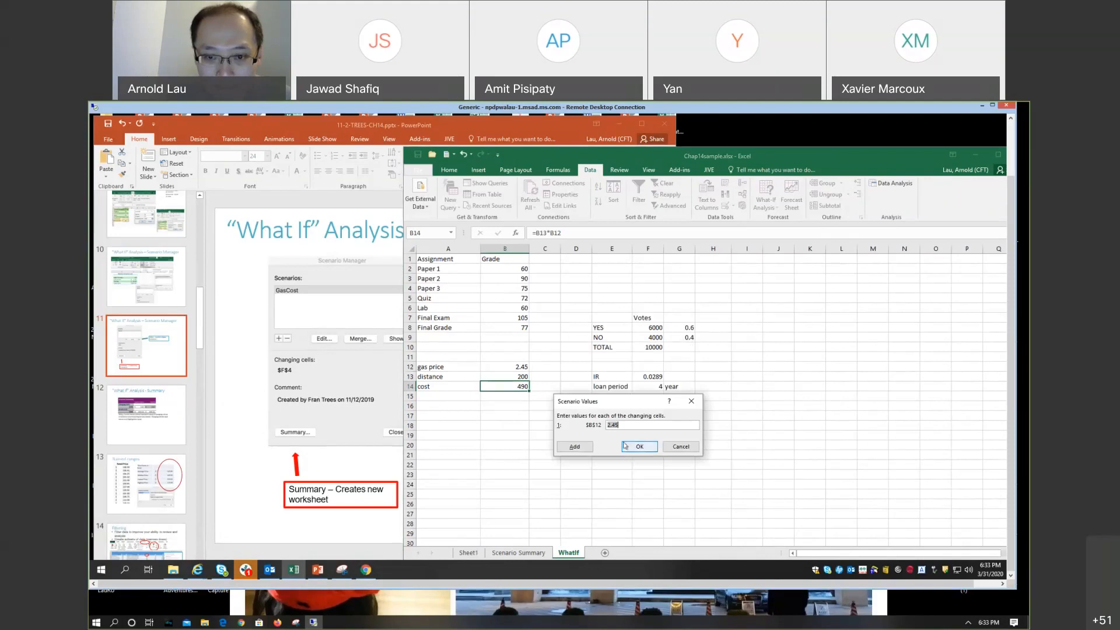
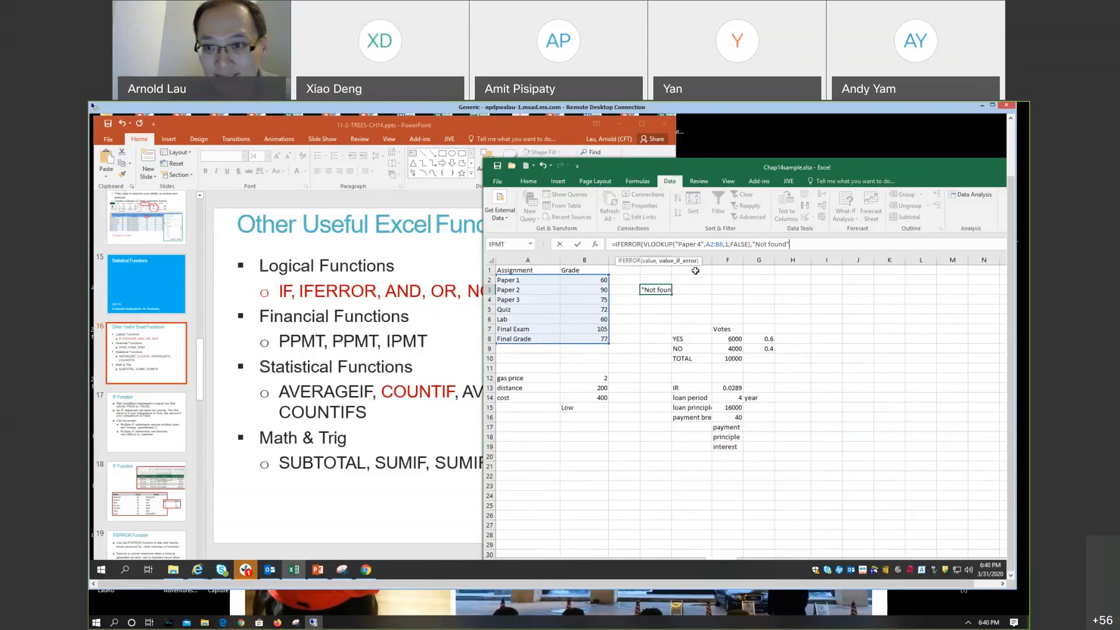
Step: Close and enter the IFERROR formula in D3, and widen column D slightly to fit its text
text())
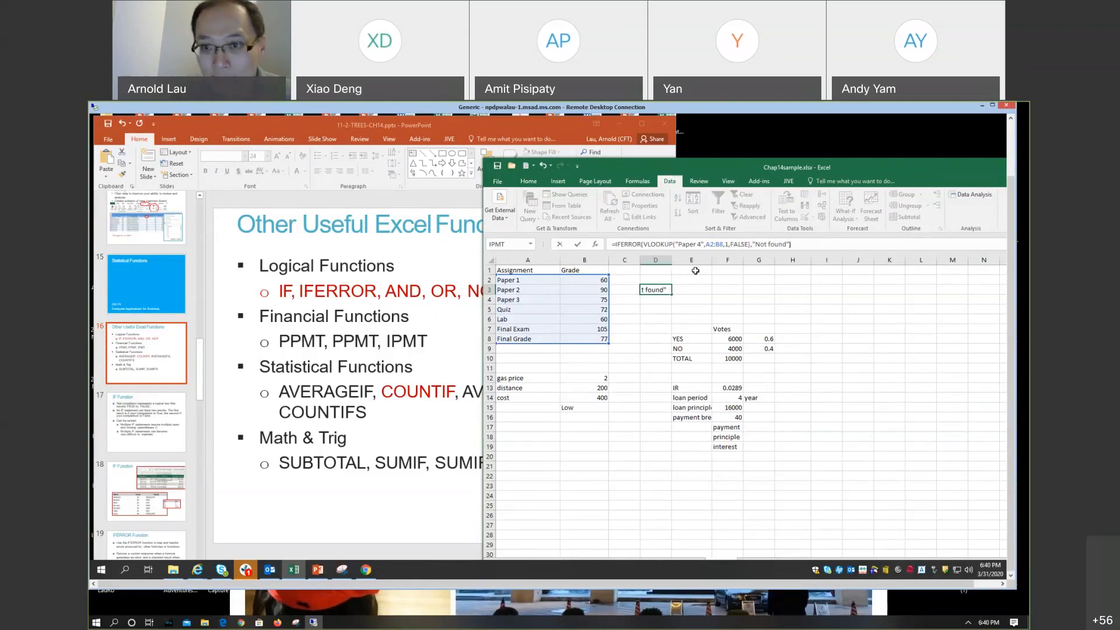
key(Return)
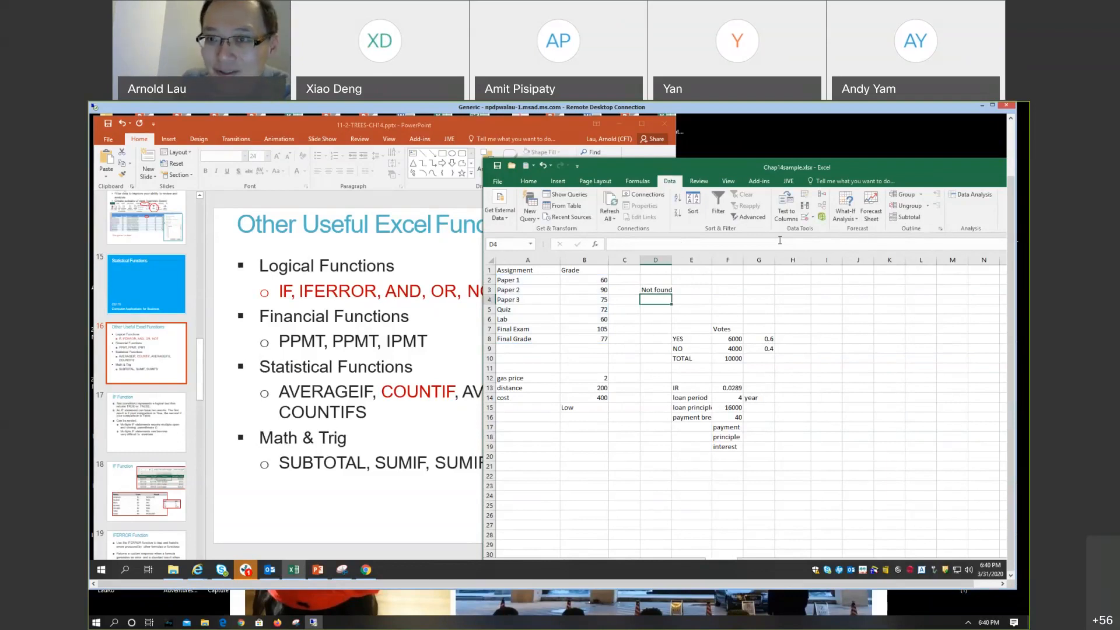
drag(856, 166, 816, 157)
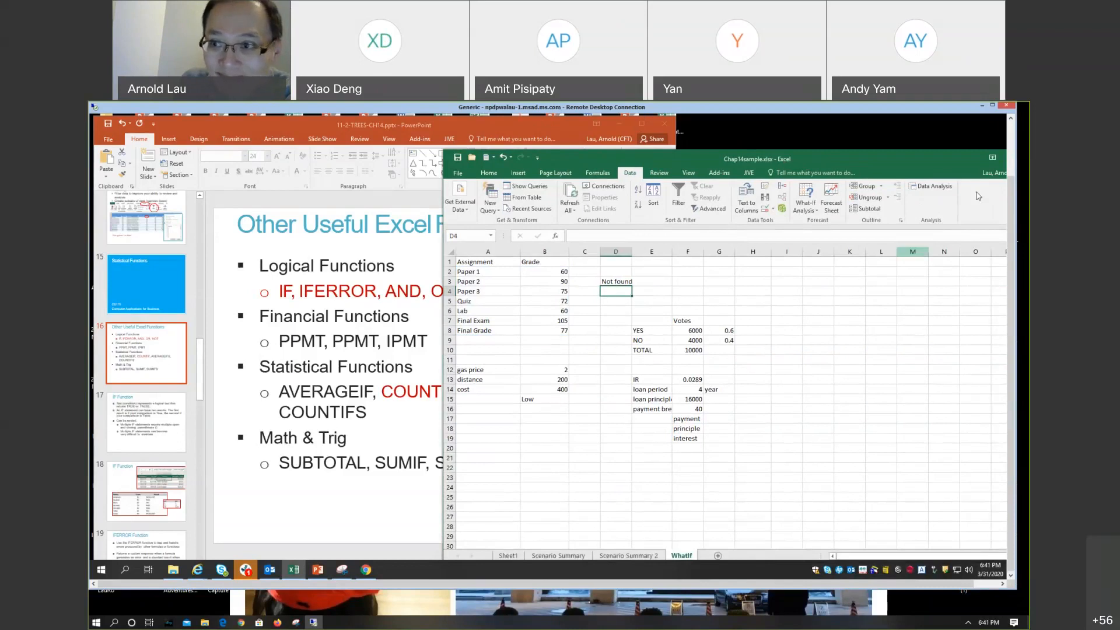
drag(957, 166, 791, 201)
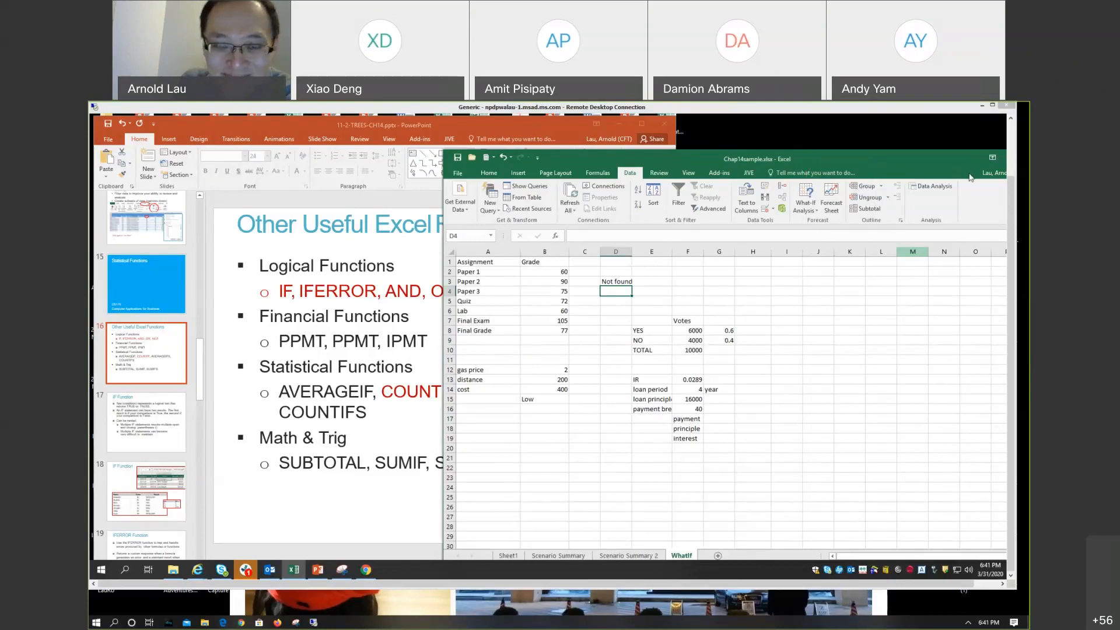
click(614, 280)
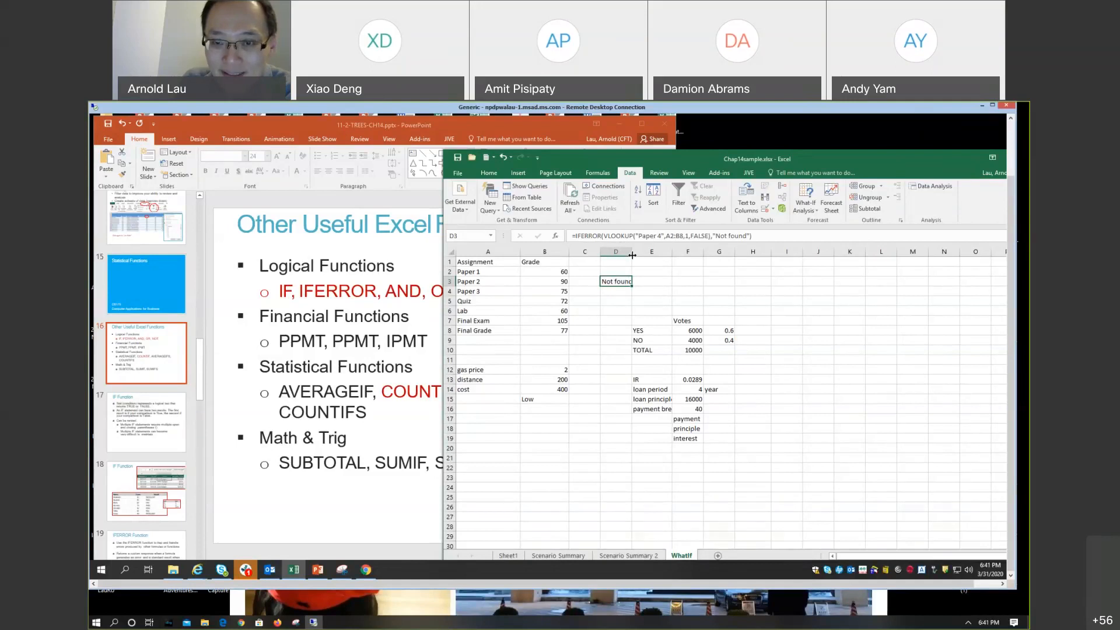
drag(631, 255, 637, 255)
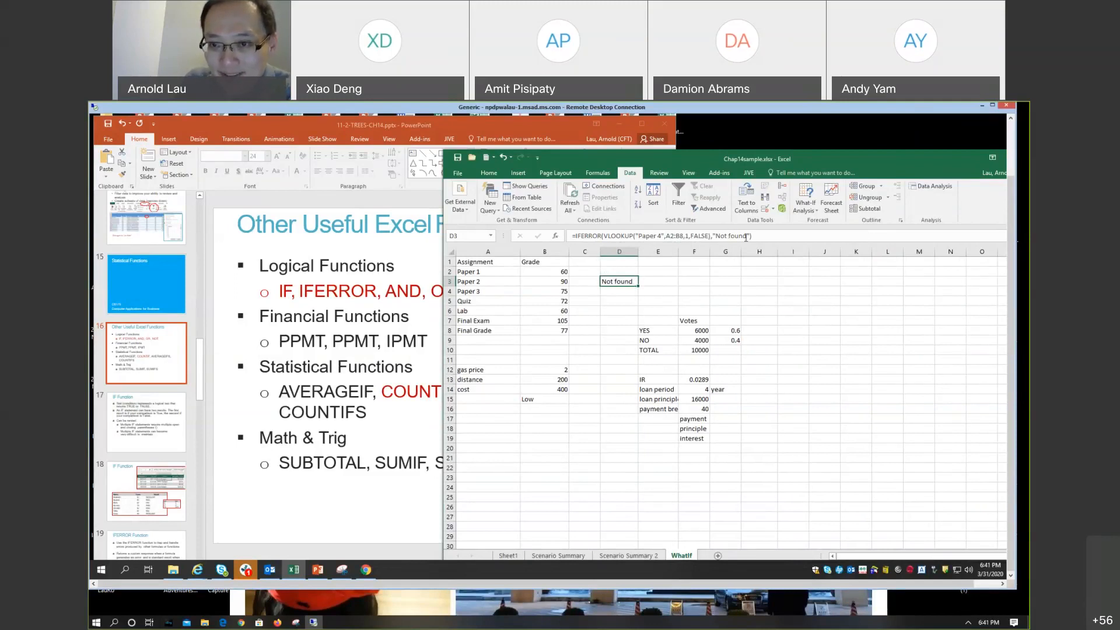
Step: Change the IFERROR fallback in D3 to the joined text "Paper 4"&"Not found"
click(714, 236)
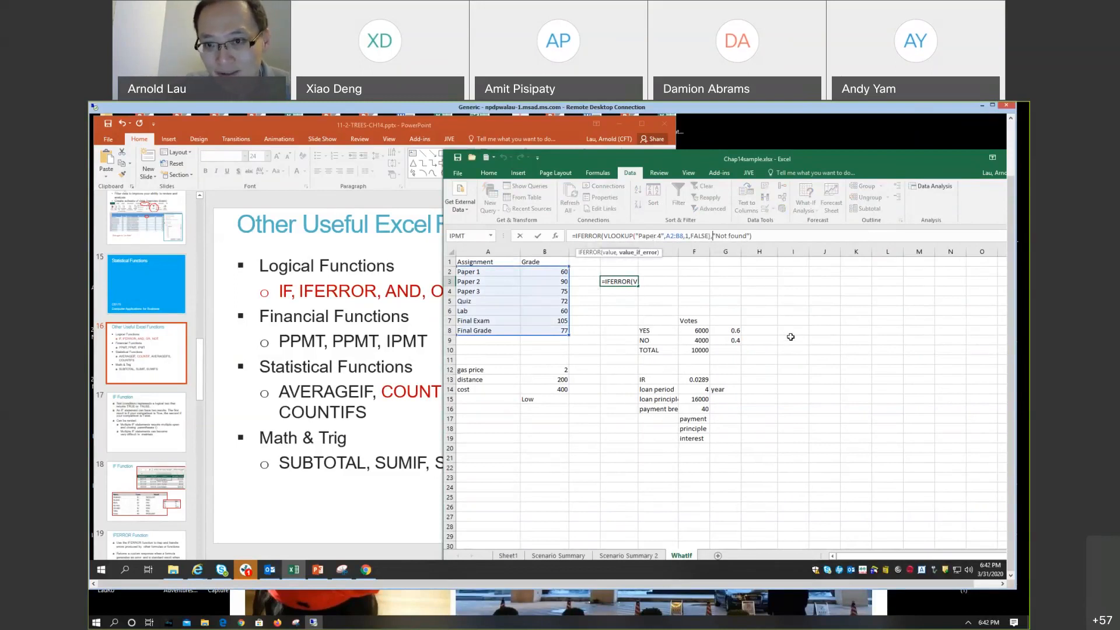
text("Paper)
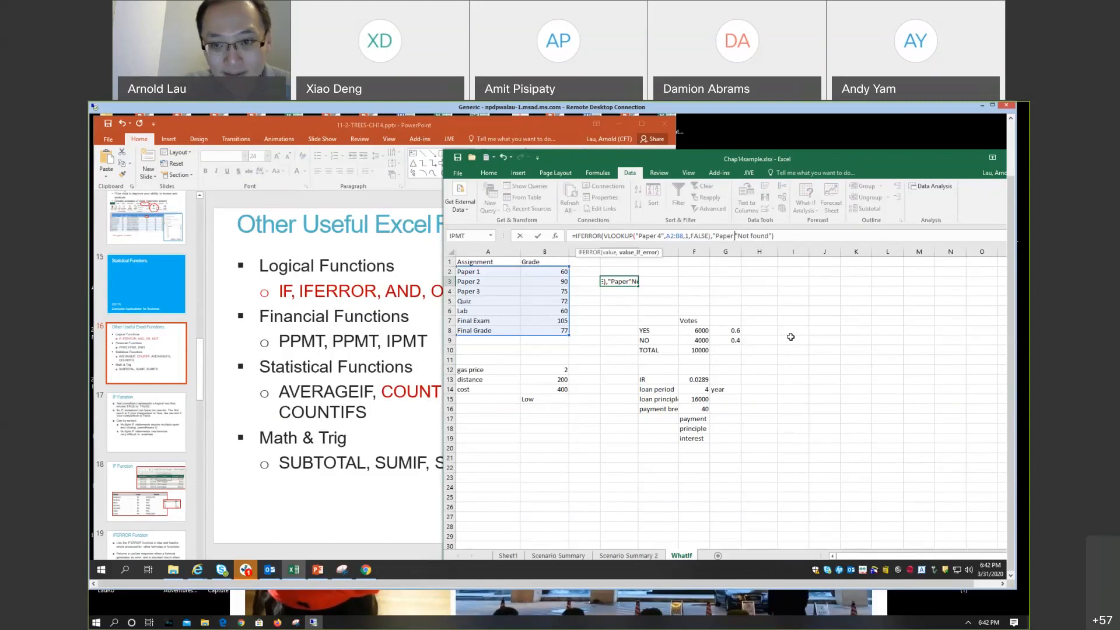
text( 4",)
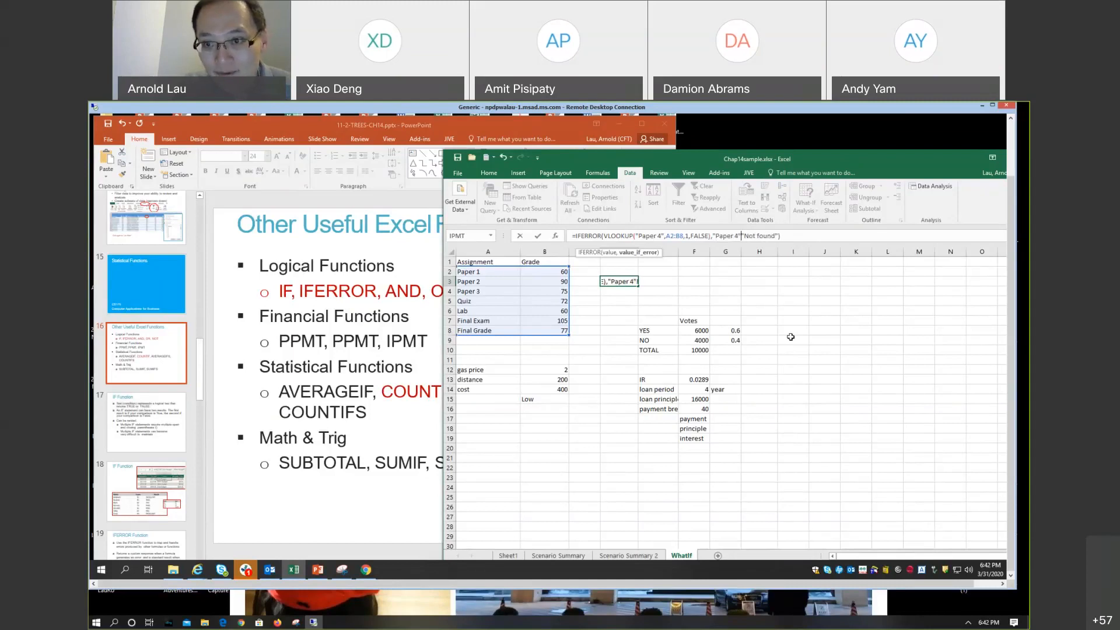
key(BackSpace)
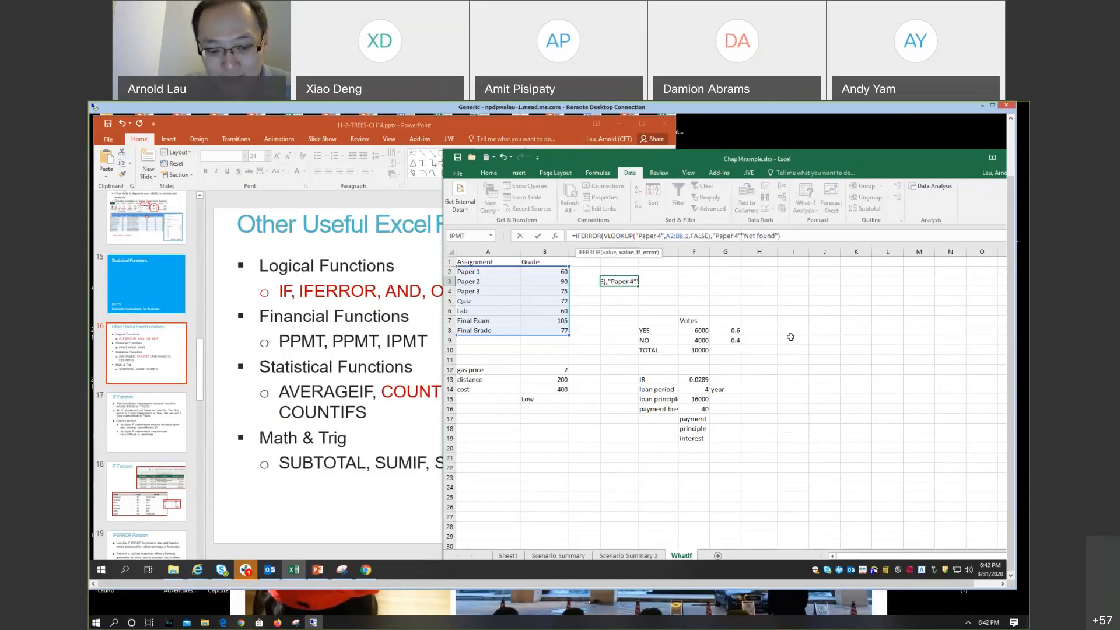
text(&)
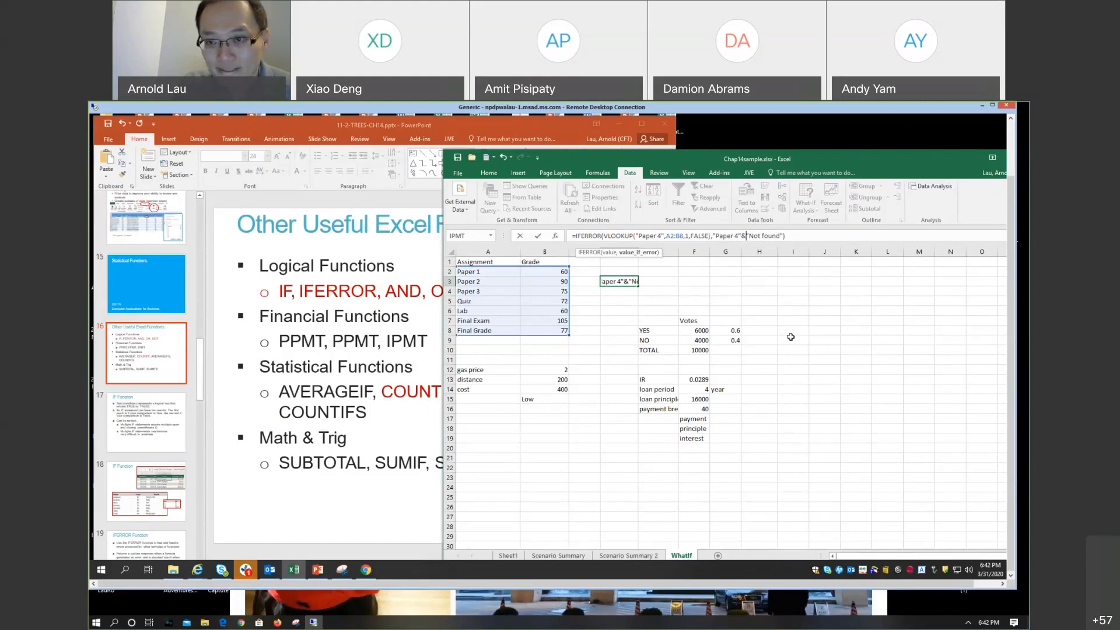
key(Return)
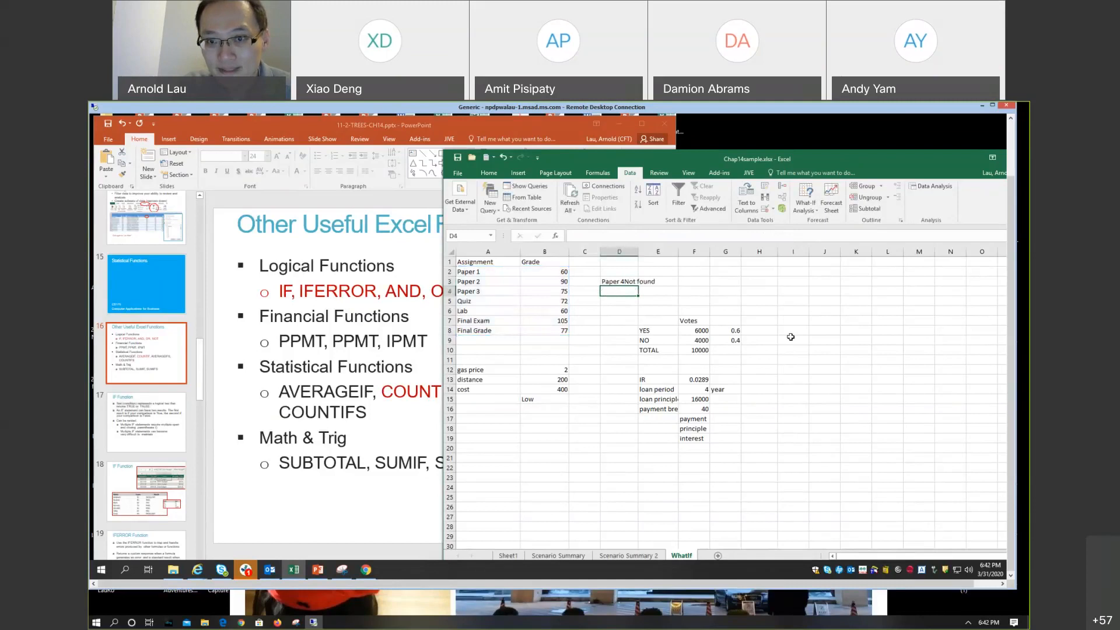
Step: Add a leading space inside the "Not found" text of the D3 formula
key(Up)
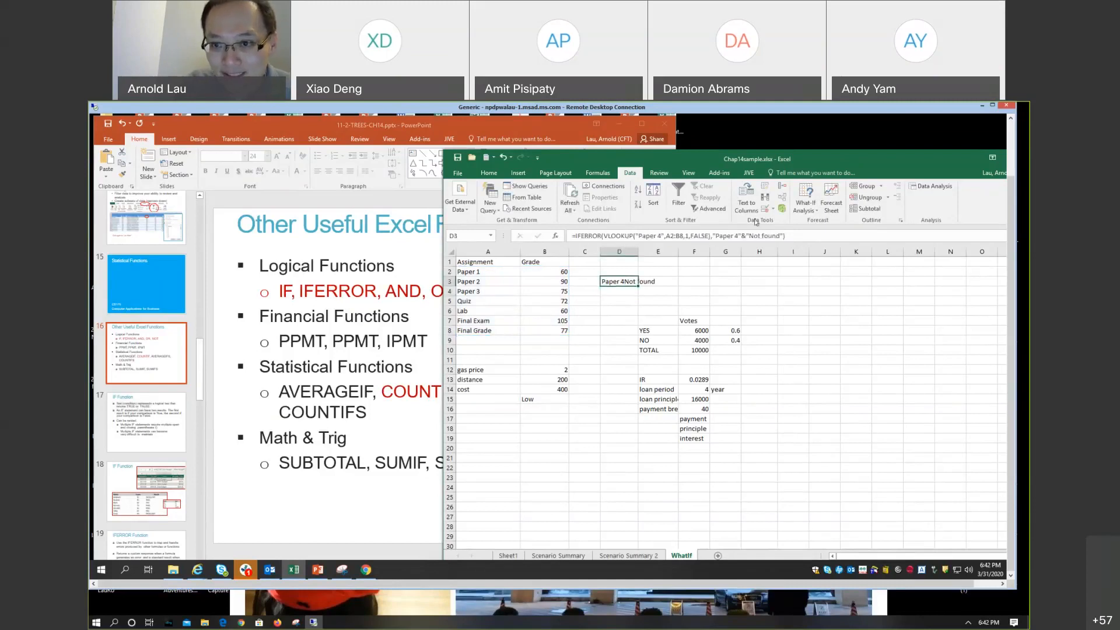
click(749, 236)
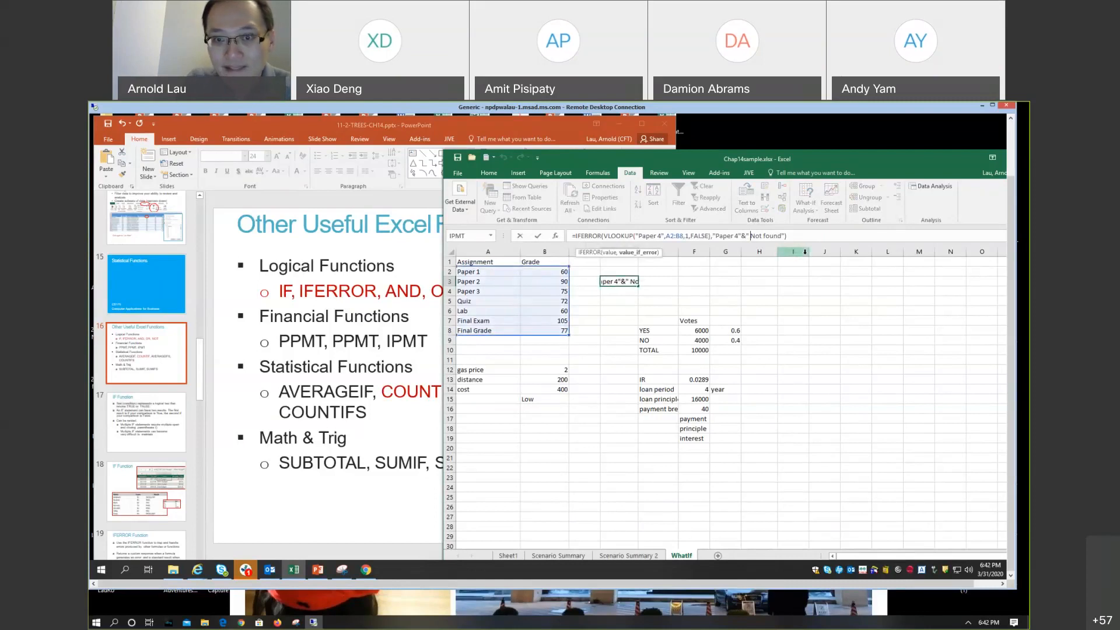
key(Return)
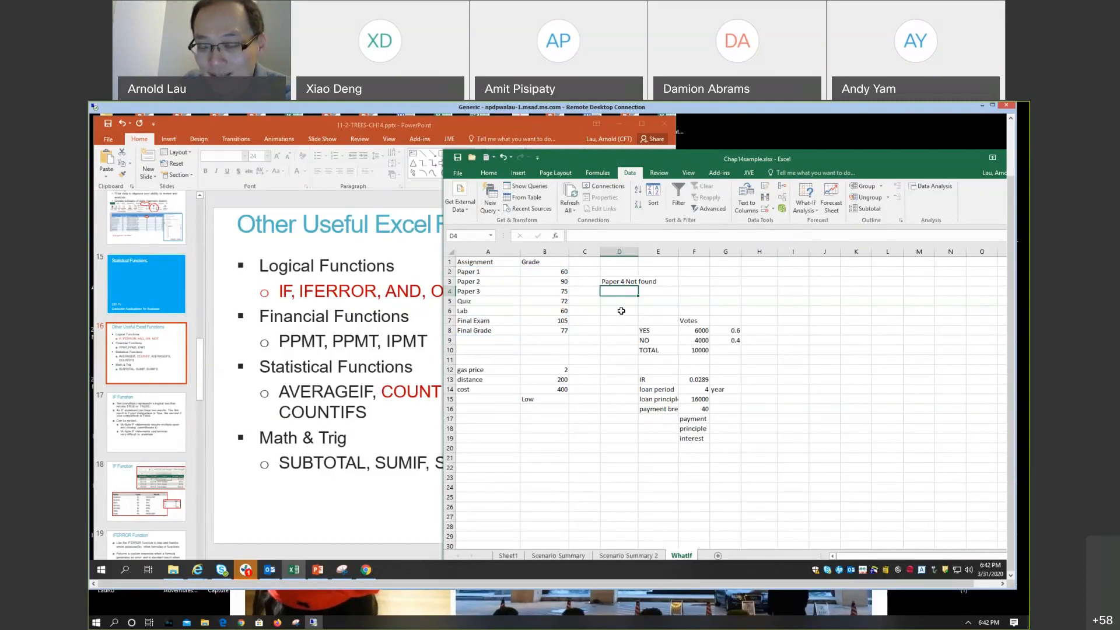
click(620, 283)
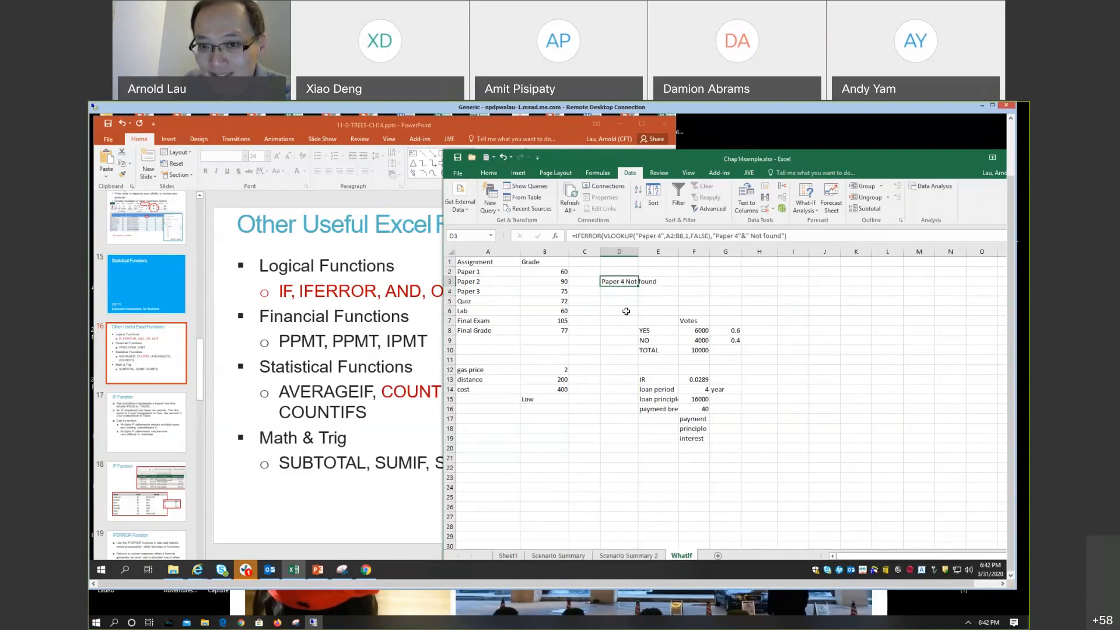
click(626, 302)
click(624, 280)
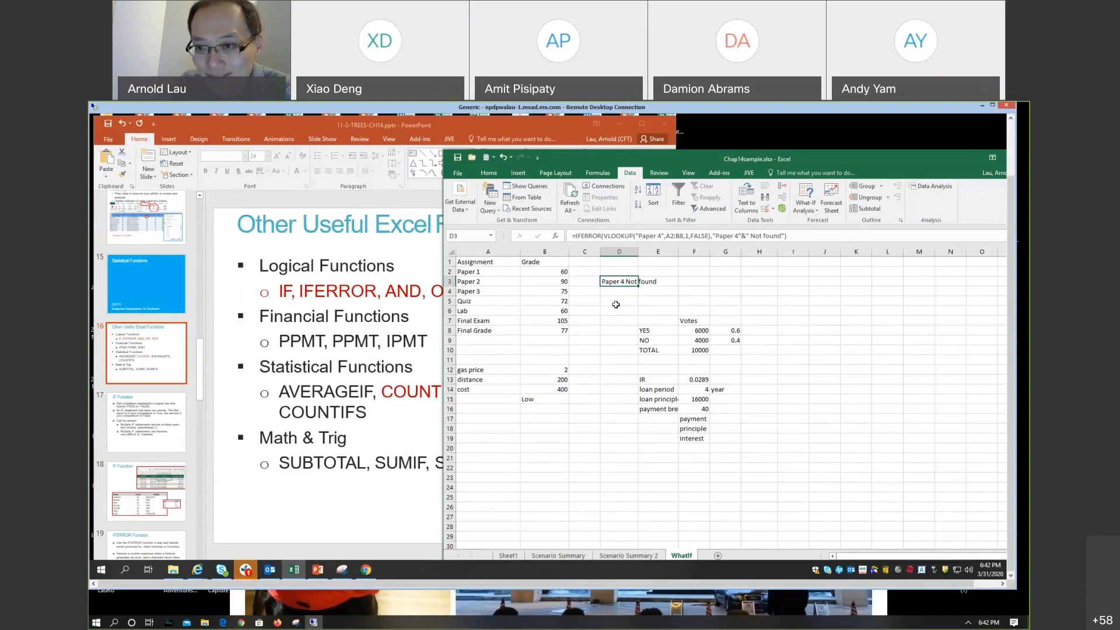
click(635, 300)
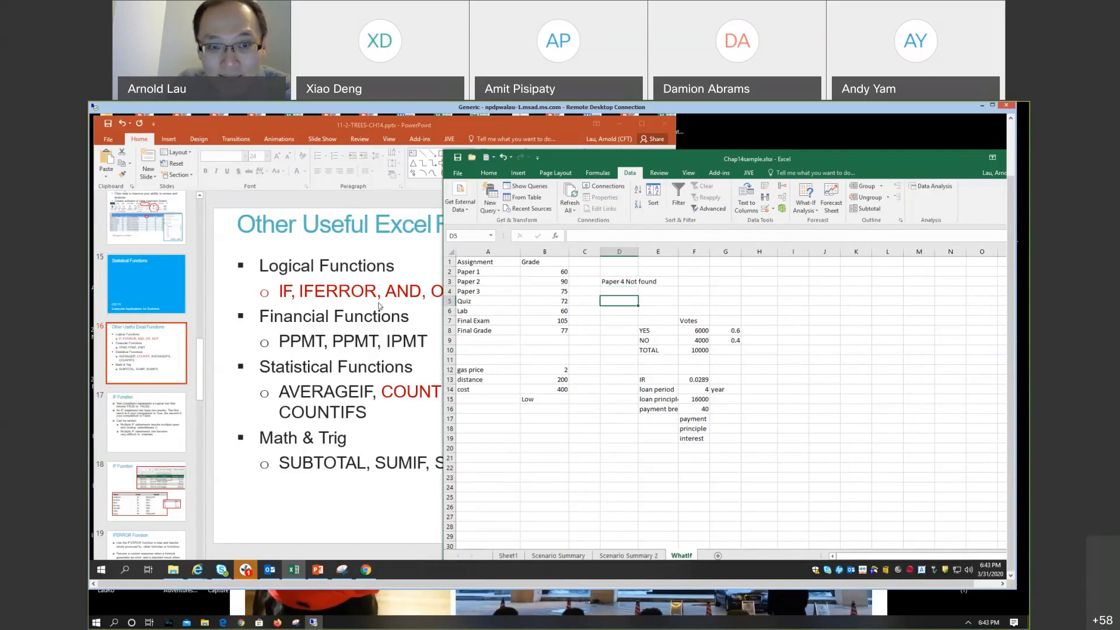
click(430, 305)
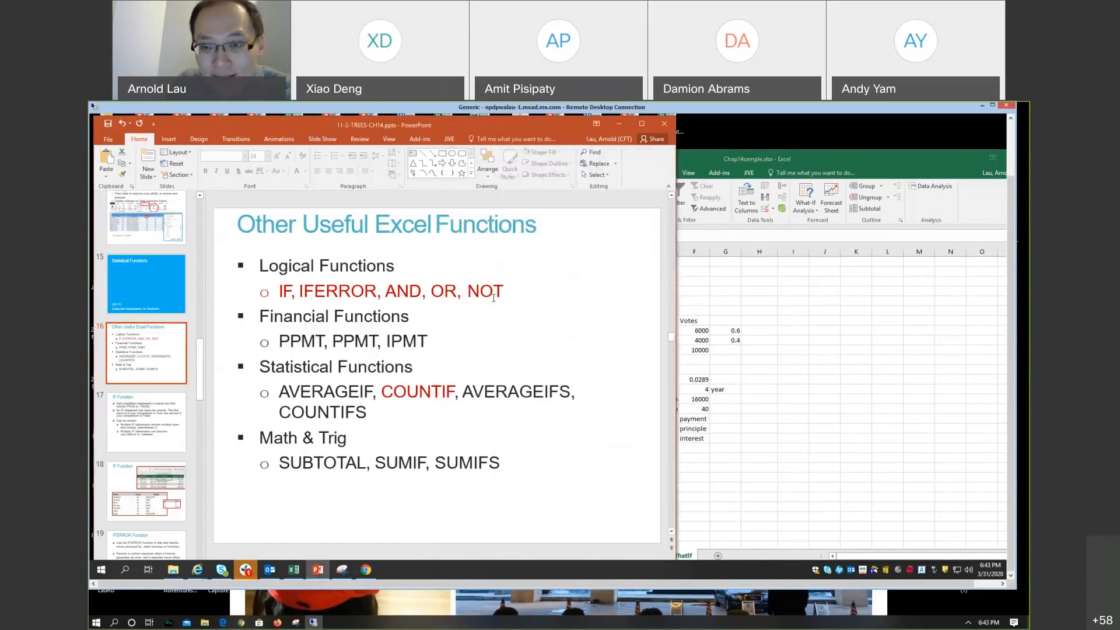
click(718, 293)
Step: Start an IF formula in D4 with a nested AND function as its logical test
click(612, 290)
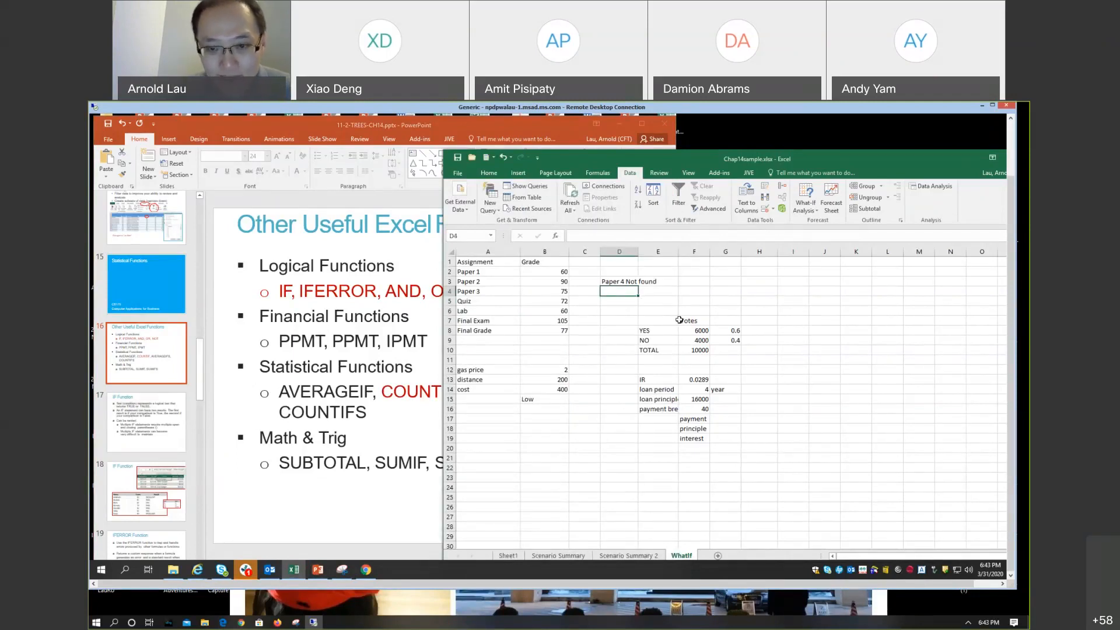
text(=)
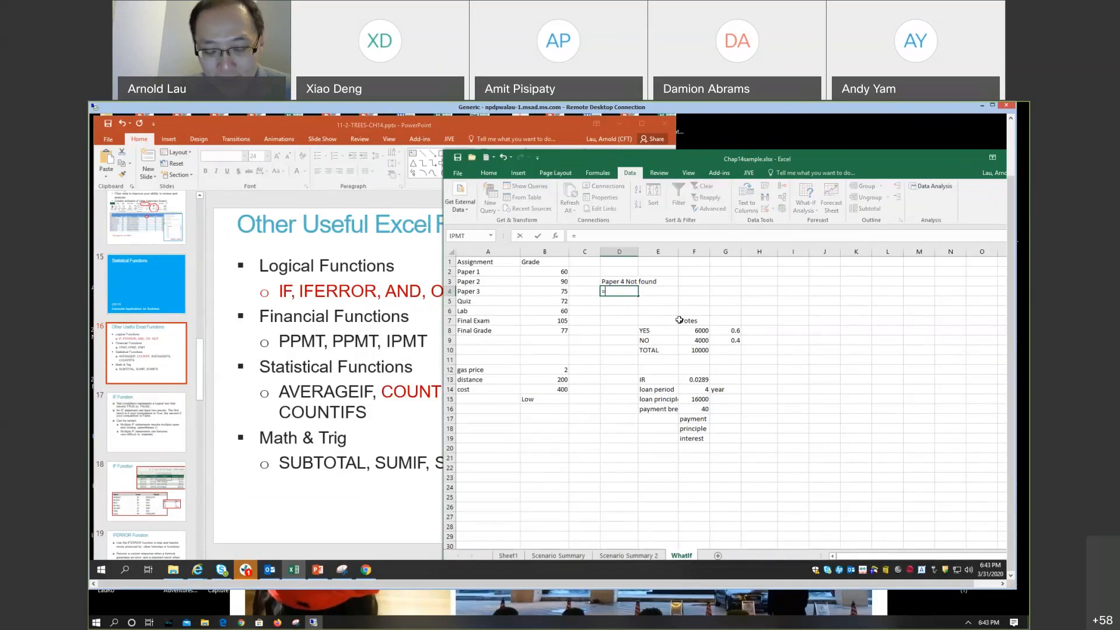
text(if)
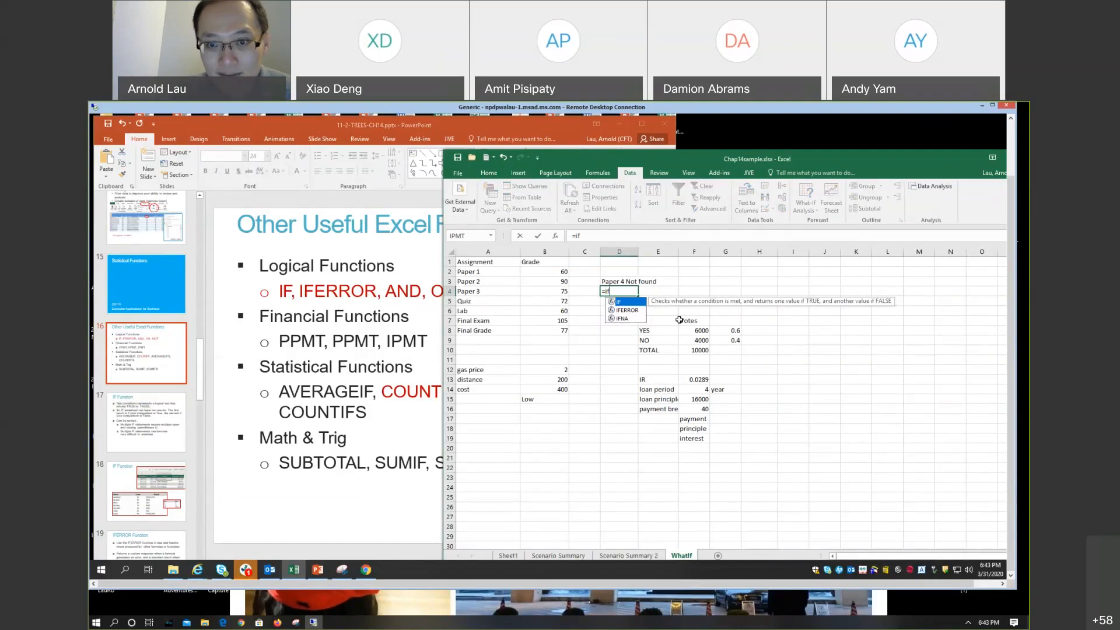
text(()
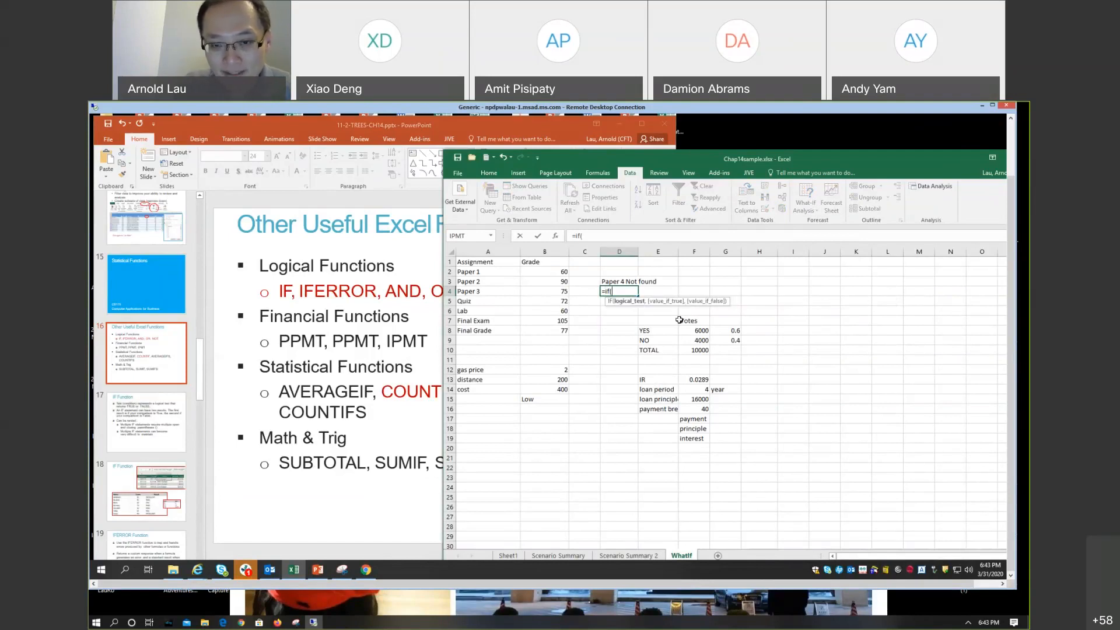
text(AND)
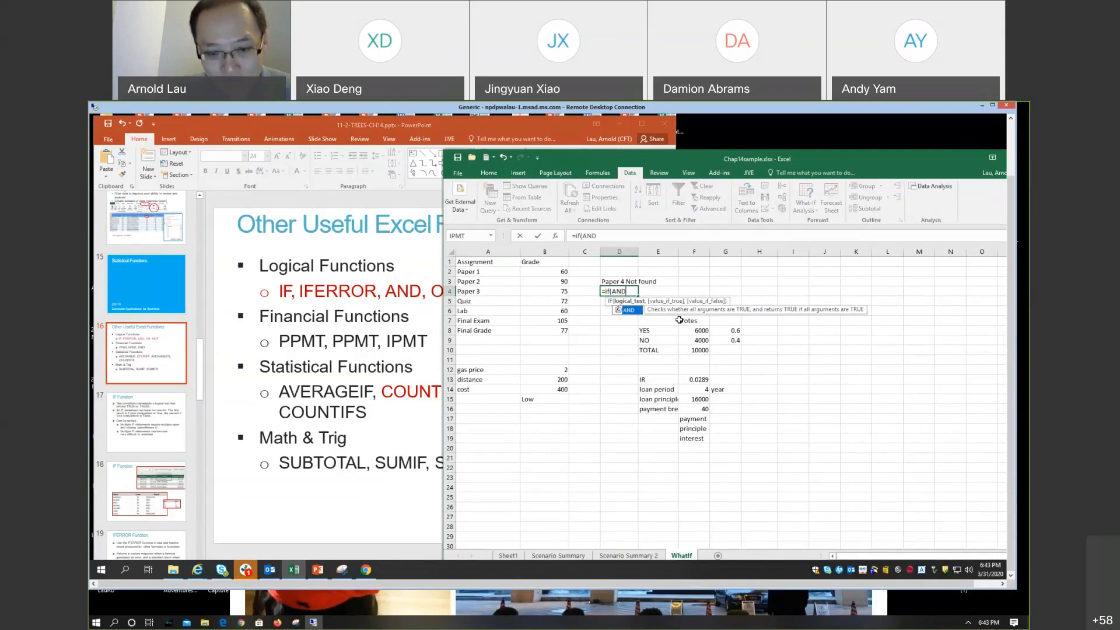
text(()
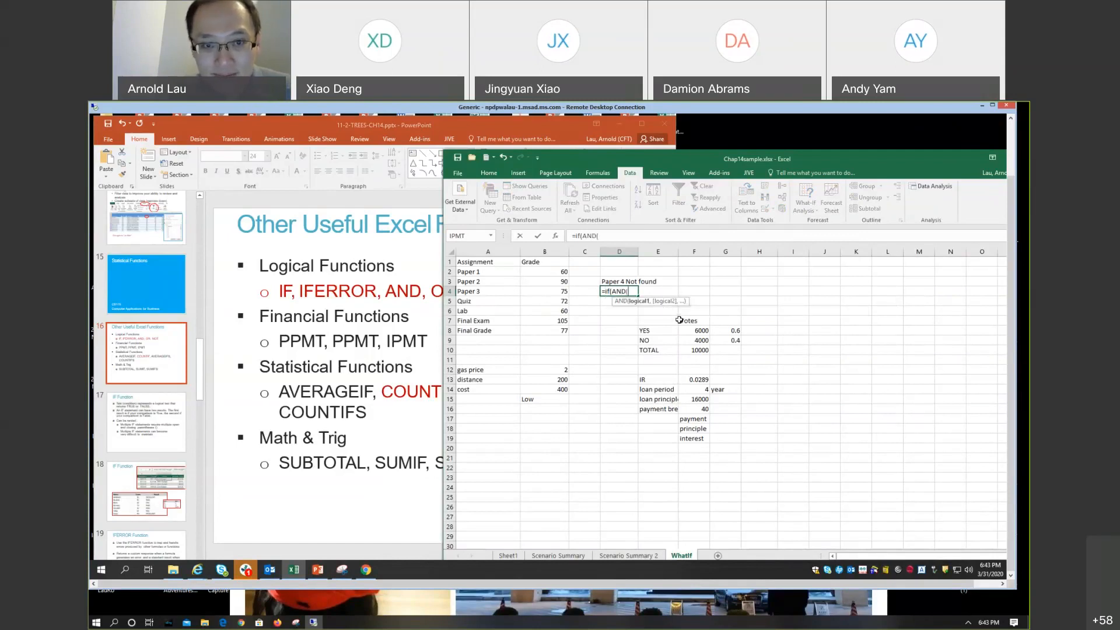
Step: Set the AND conditions in the D4 formula to B2>50 and B3>80
click(543, 272)
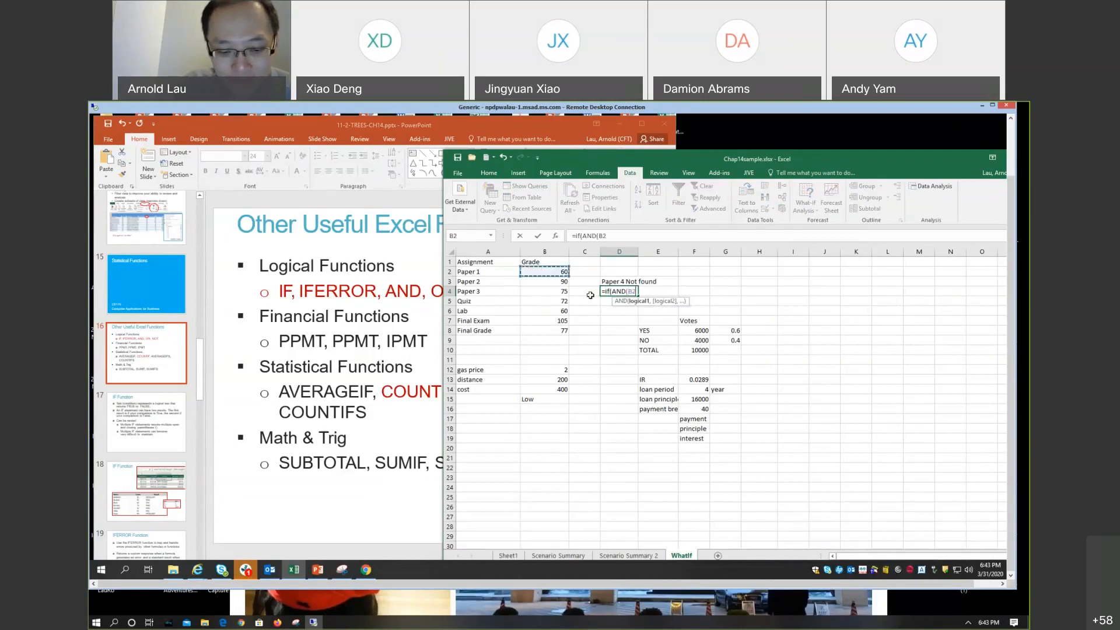
text(:B250)
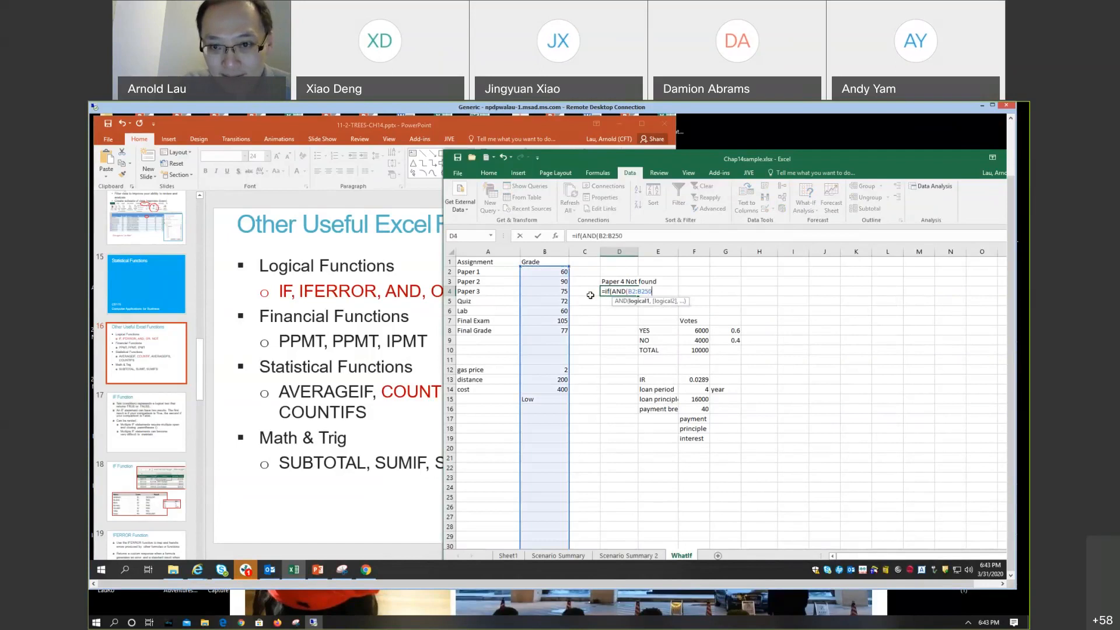
key(BackSpace)
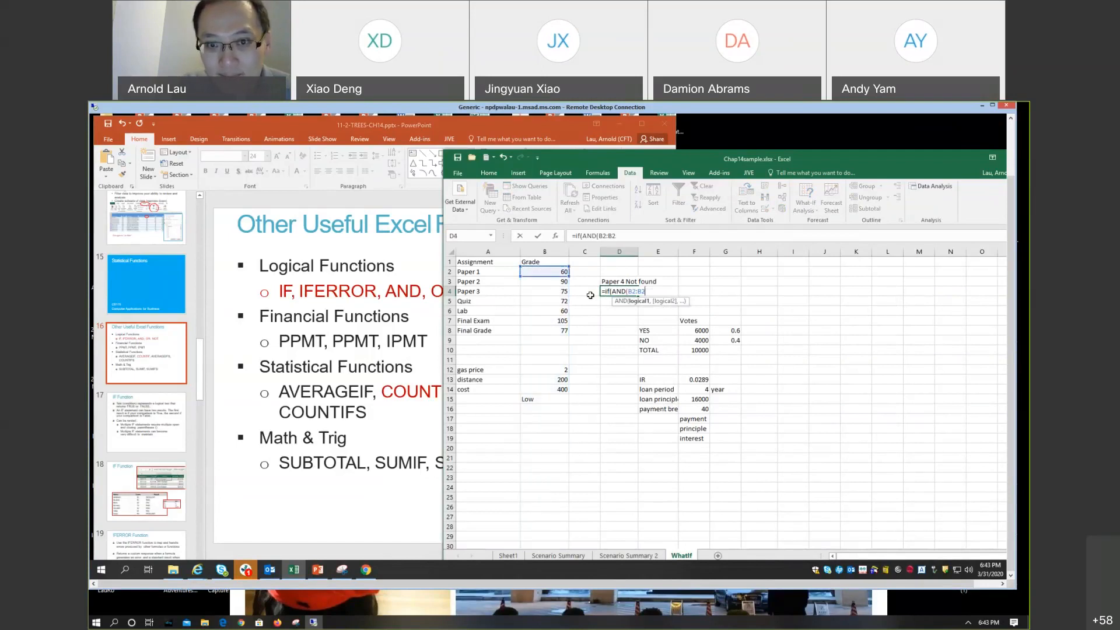
key(BackSpace)
key(BackSpace)
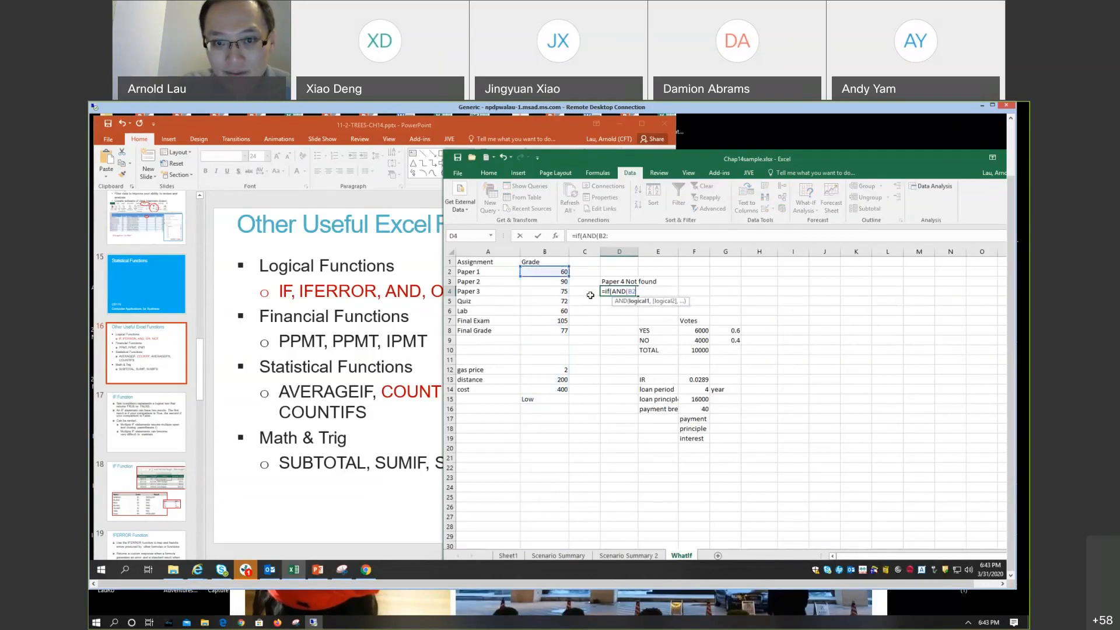
text(>)
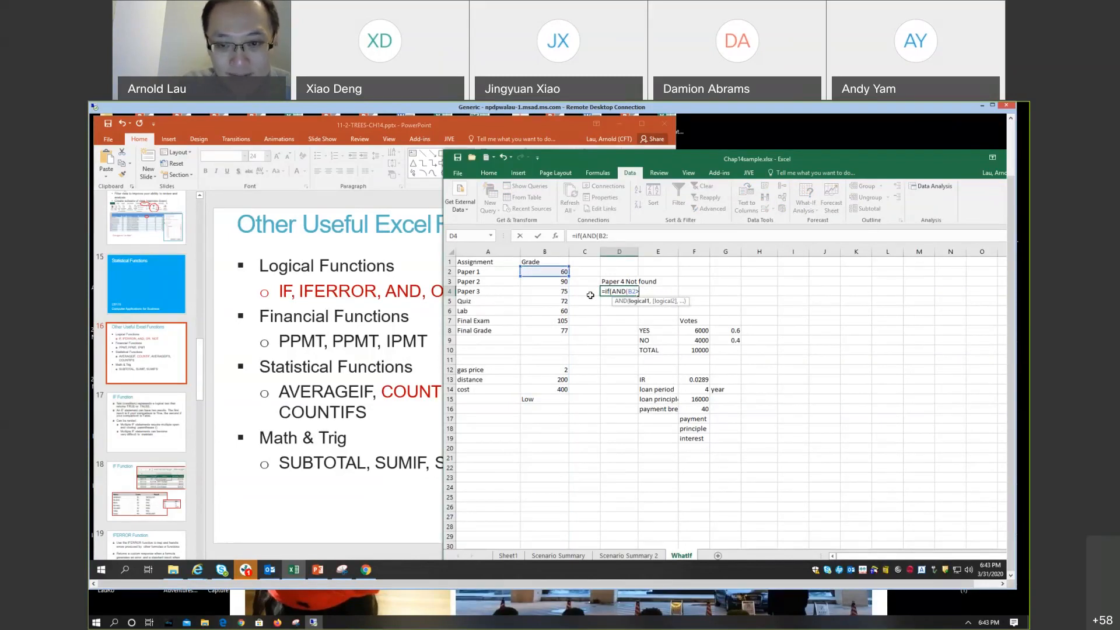
text(50,)
click(552, 282)
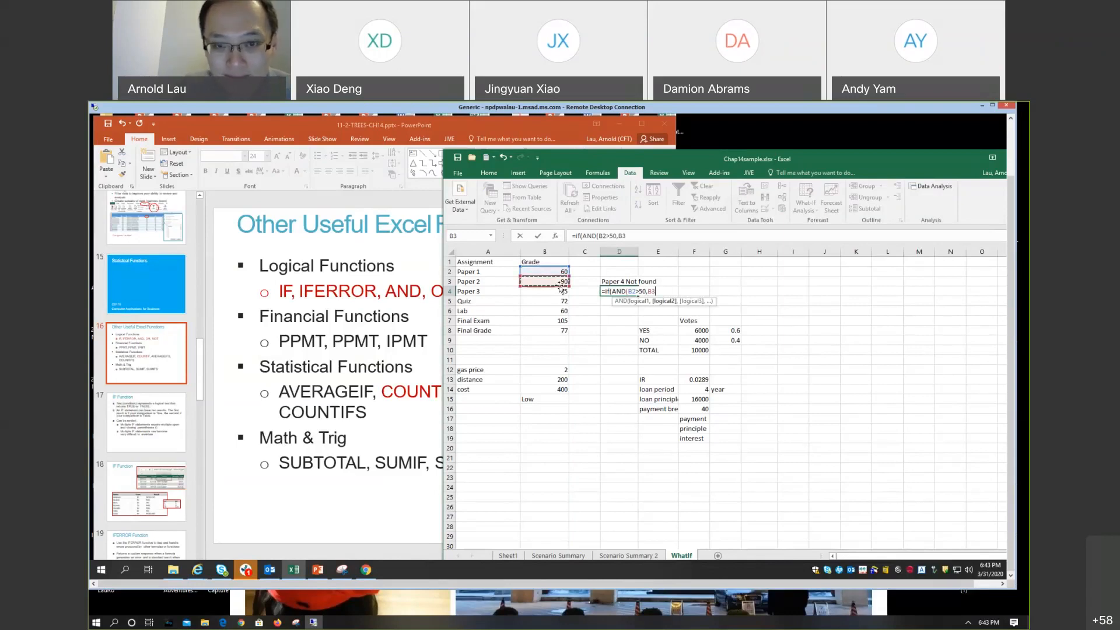
text(>80)
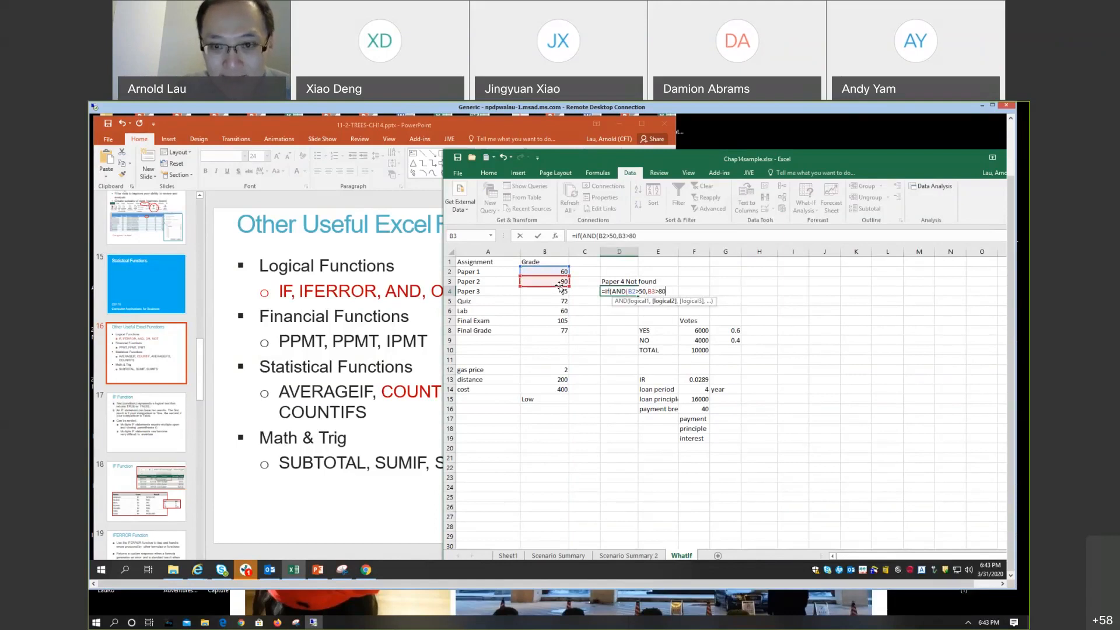
text())
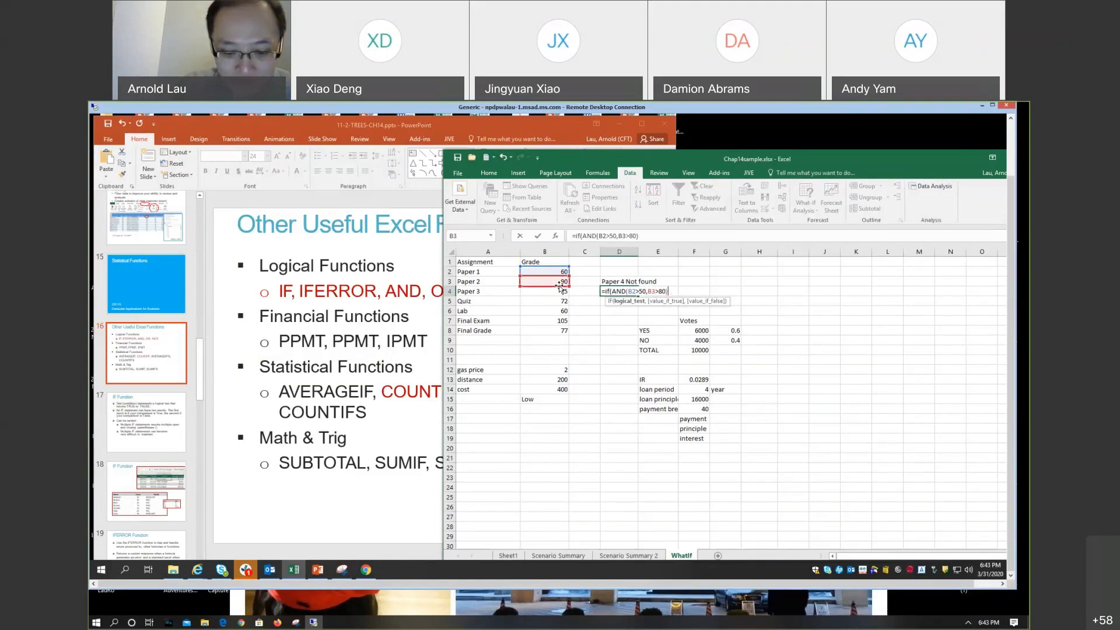
Step: Make the D4 formula return "PASS" when true and "FAIL" when false, and enter it
text(,"PASS")
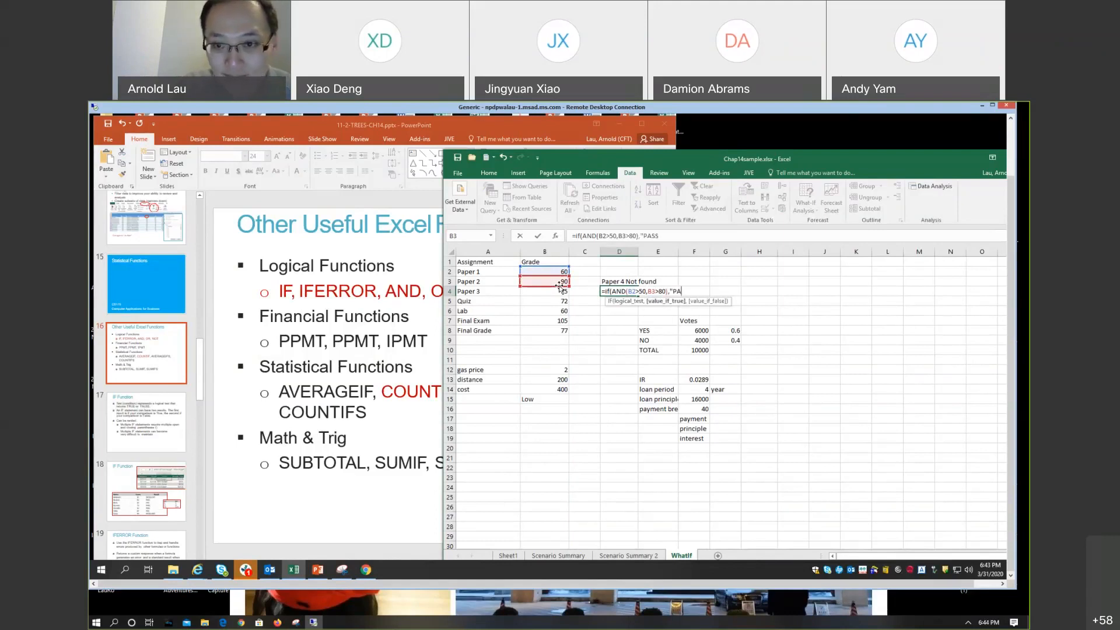
text(,")
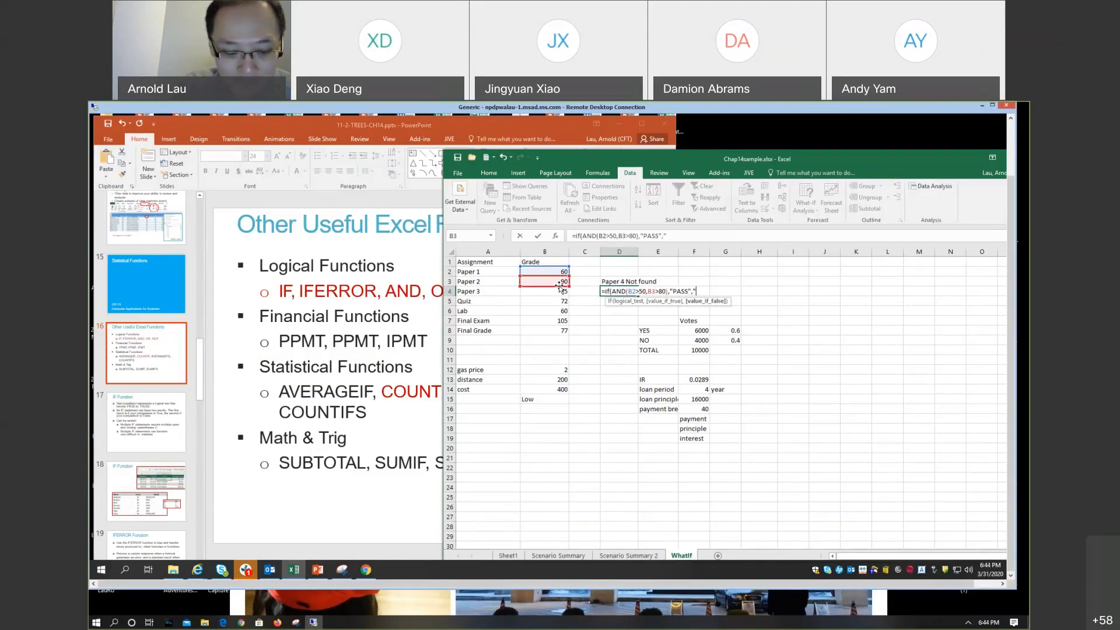
text(FAIL)
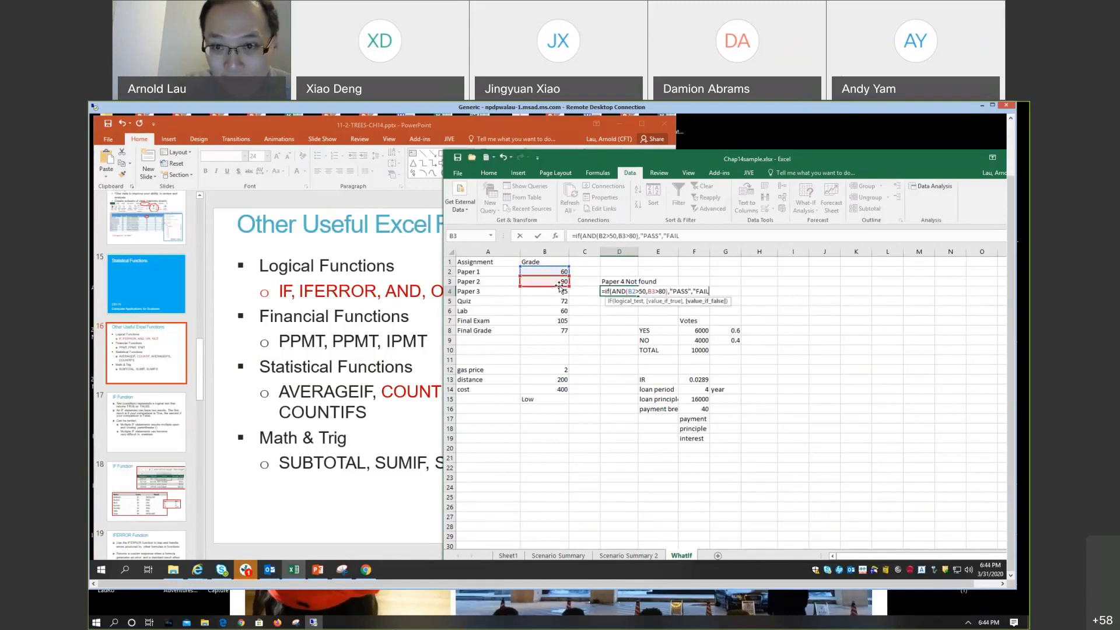
text("))
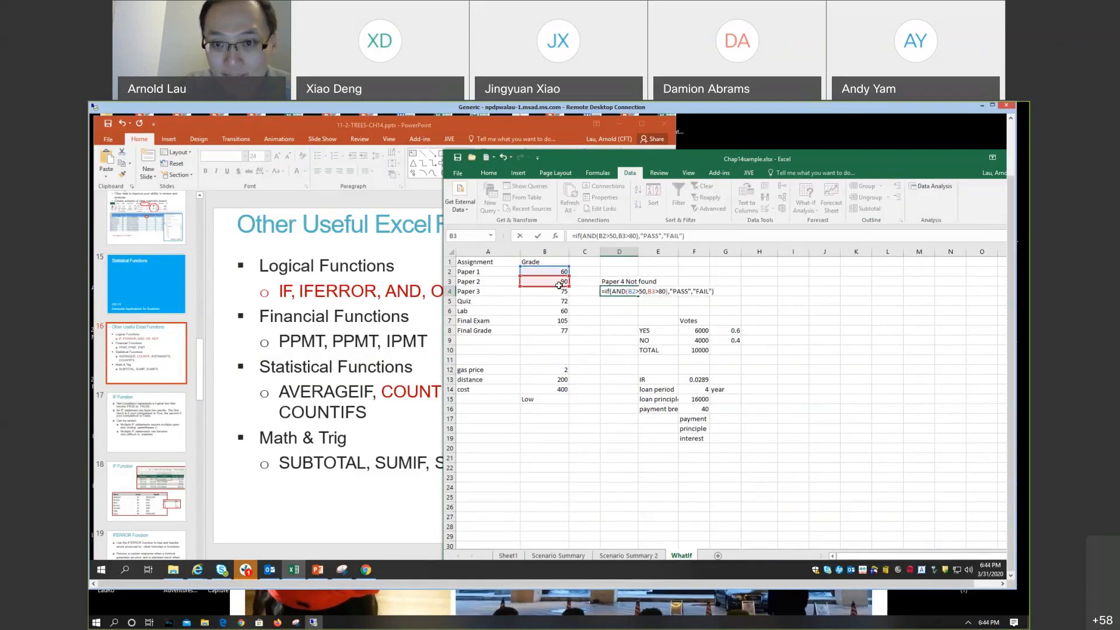
key(Return)
key(Up)
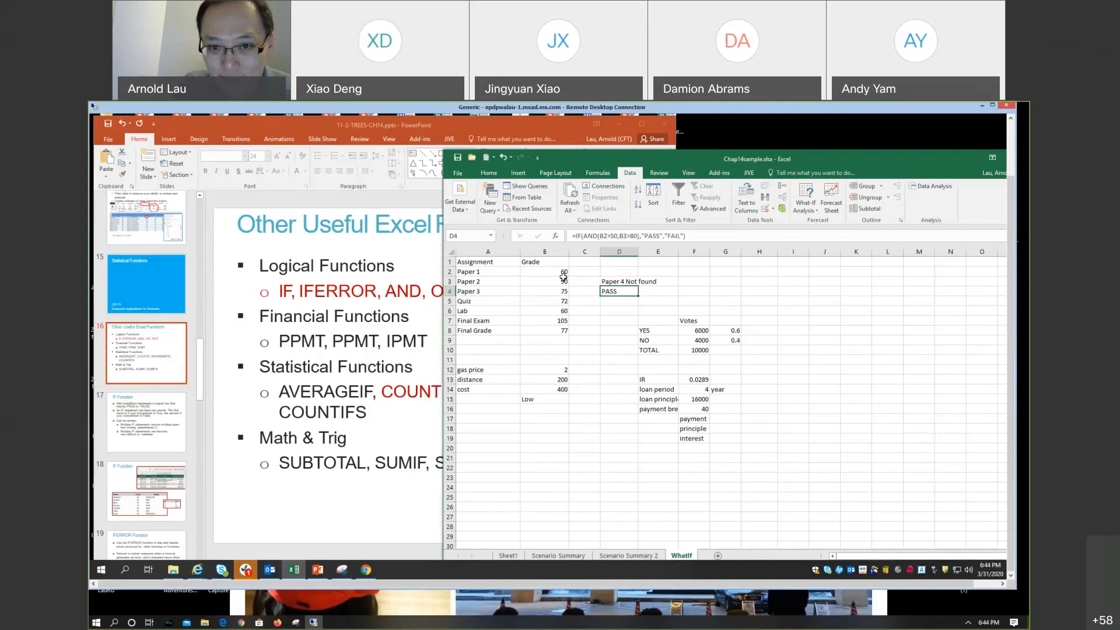
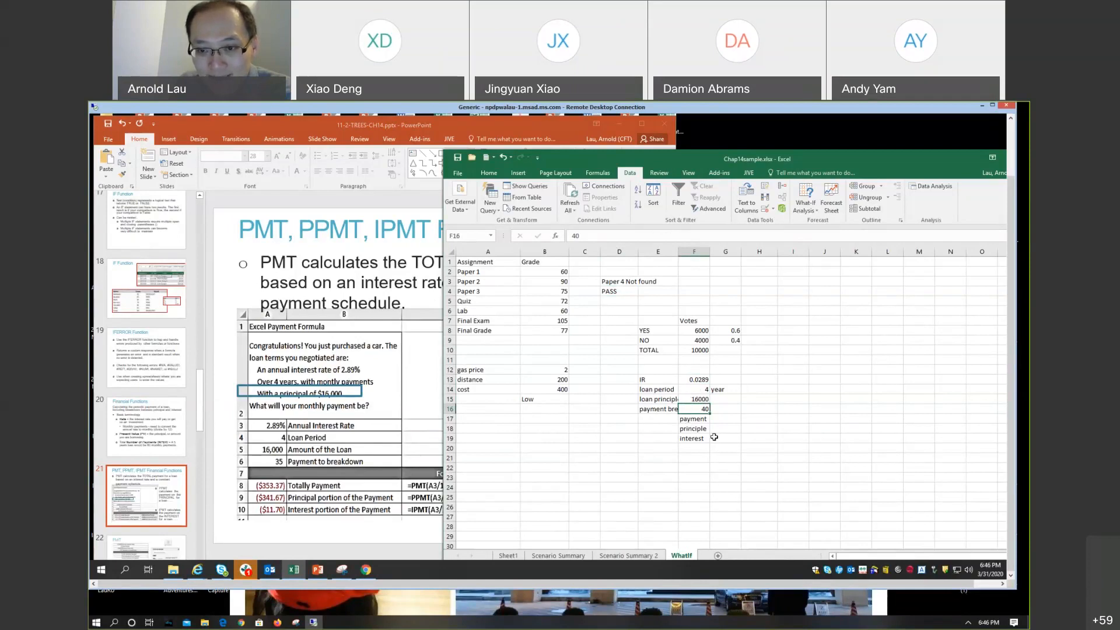
Step: Enter a PMT formula in G17 with rate F13/12, number of periods F14*12 and present value F15
click(723, 419)
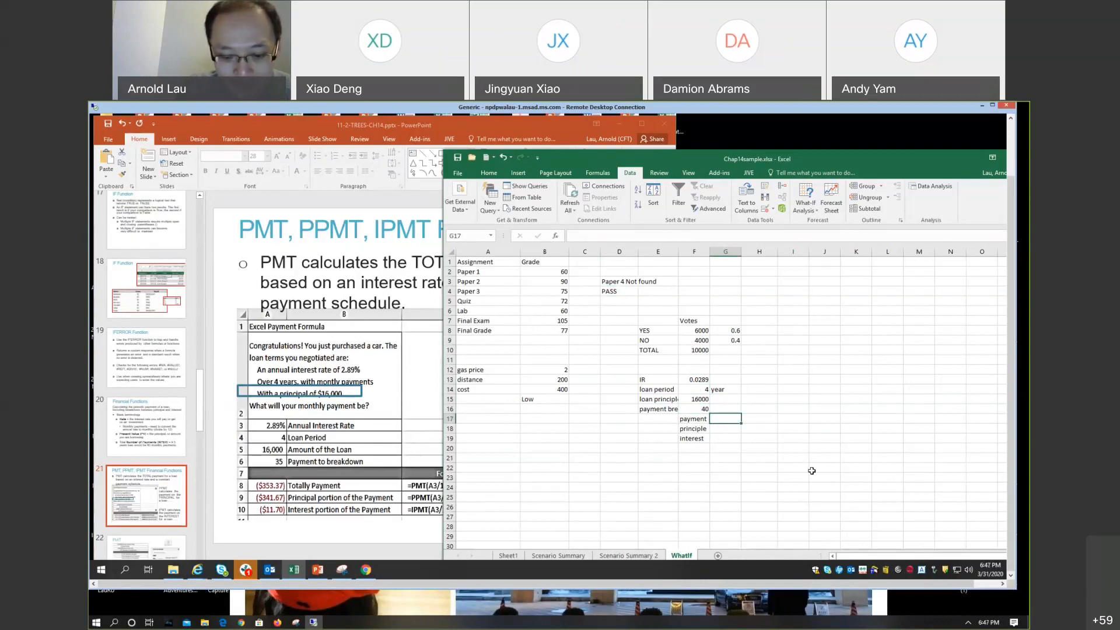
text(=pmt)
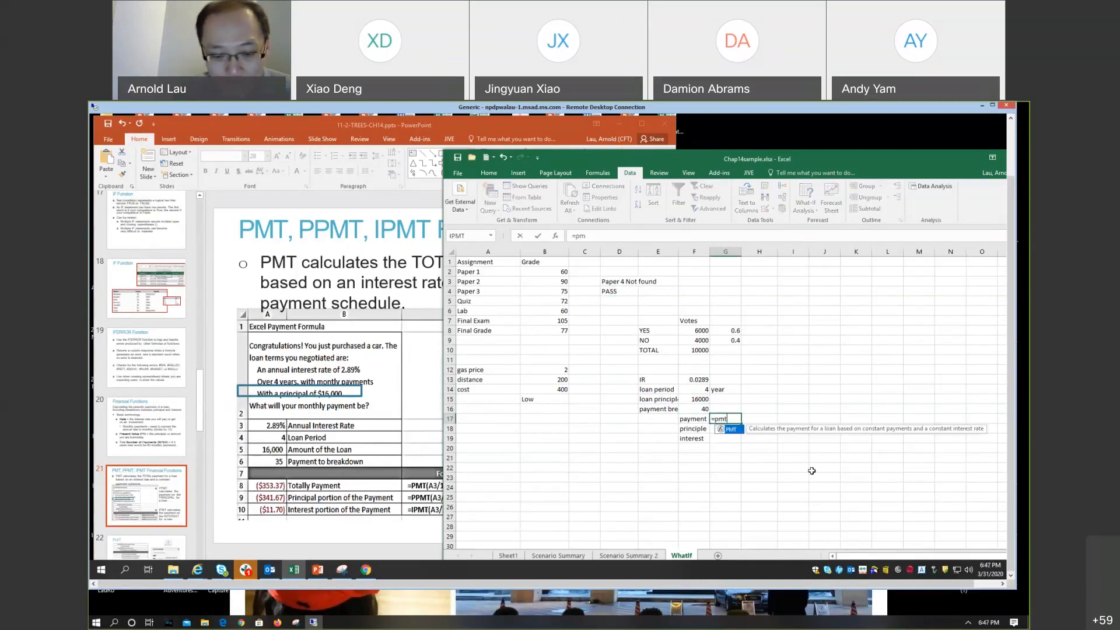
text(()
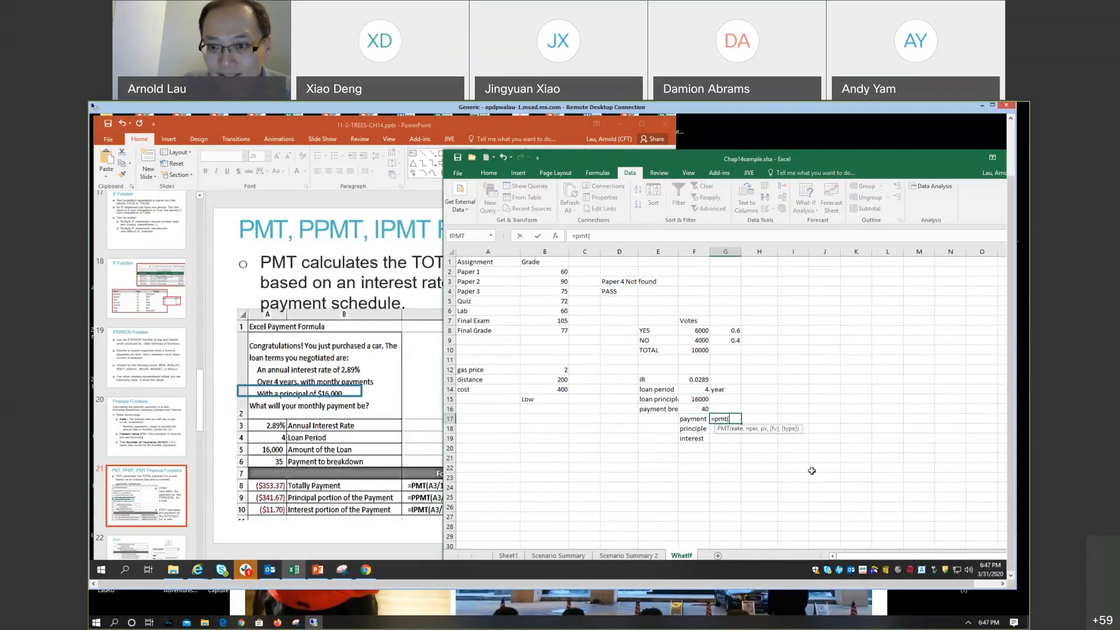
click(697, 380)
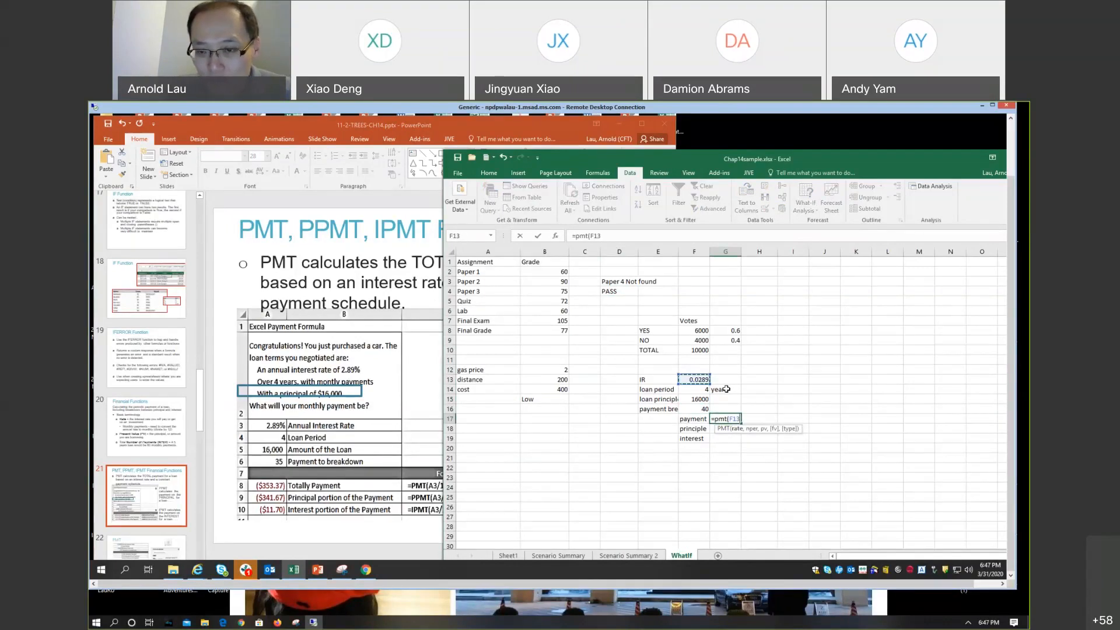
text(/12)
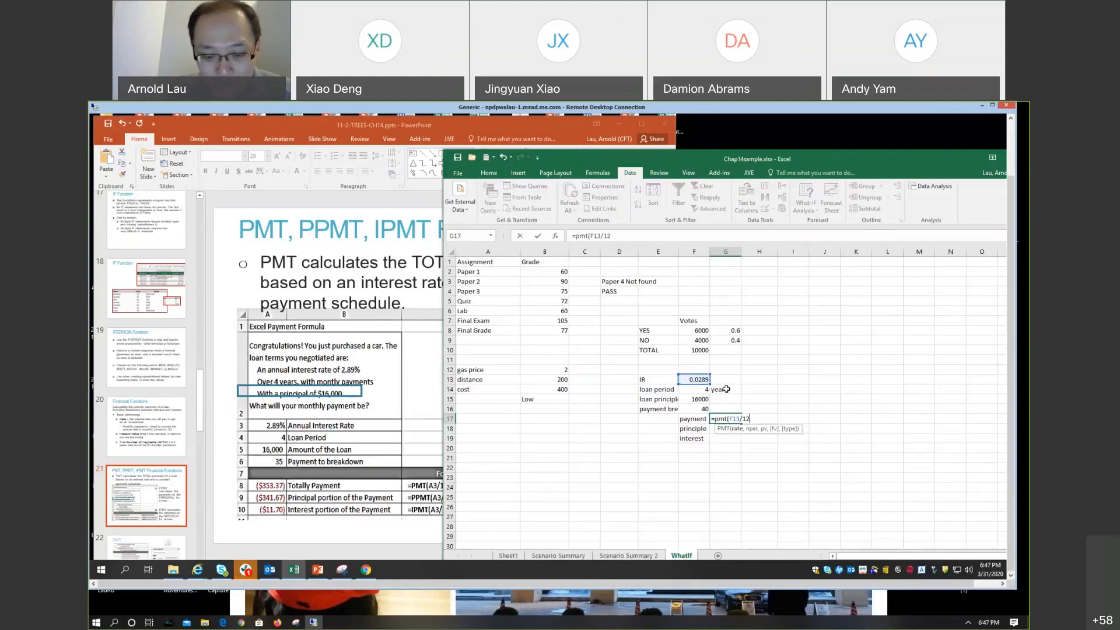
text(,)
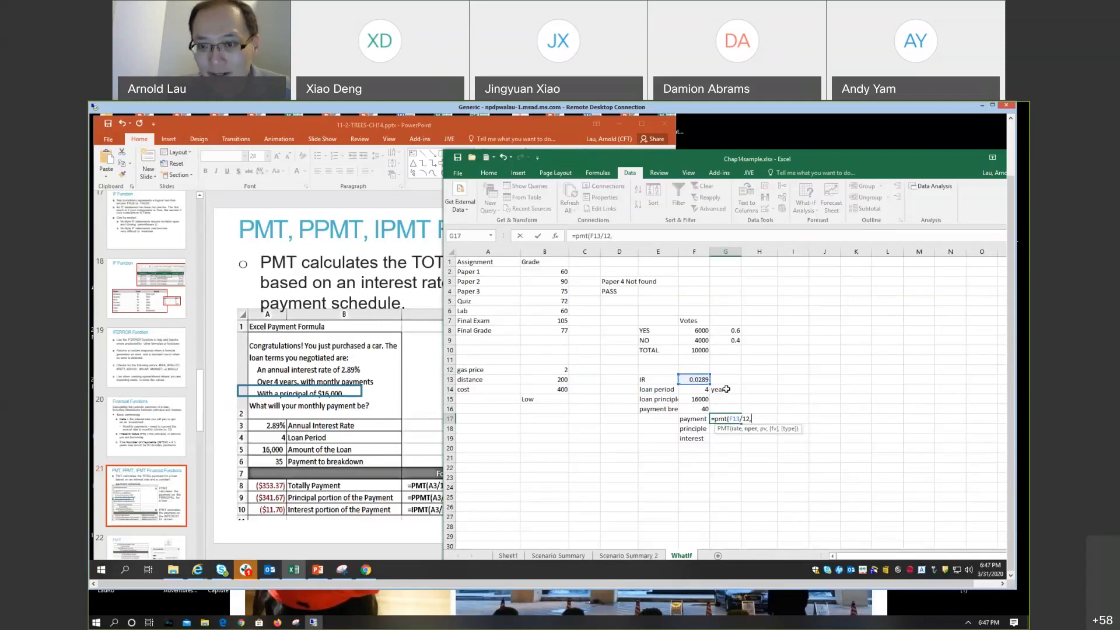
click(690, 390)
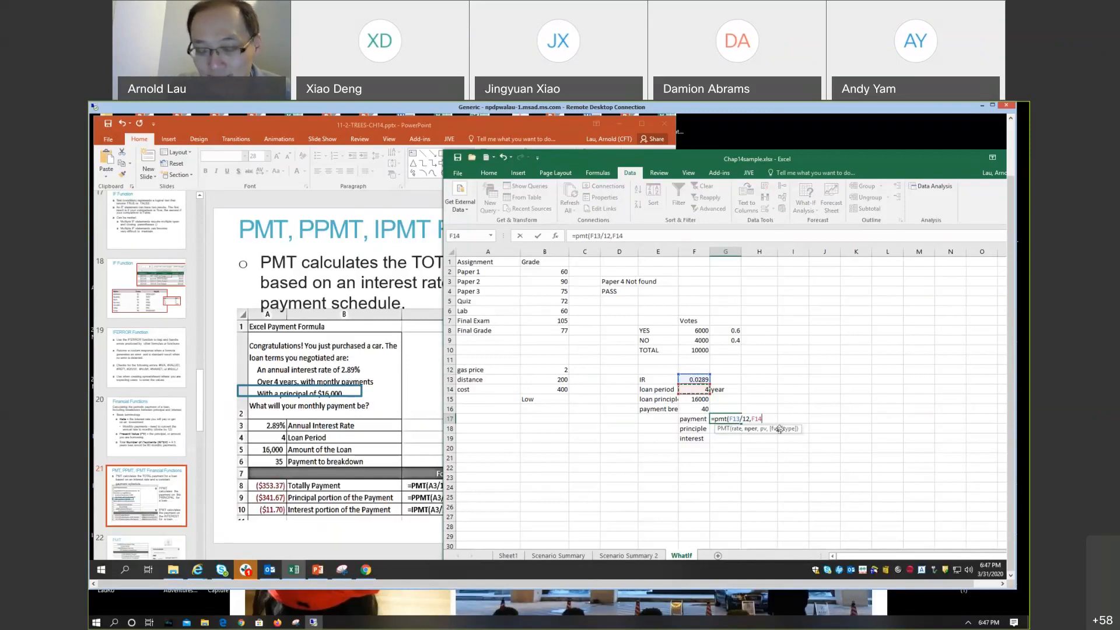
text(*12)
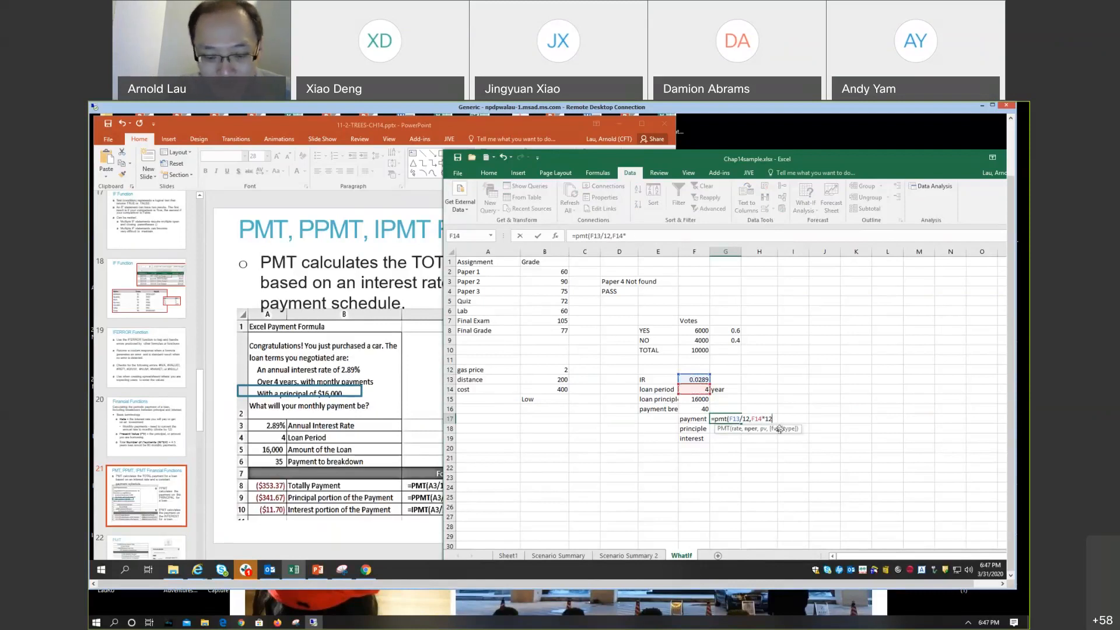
text(,)
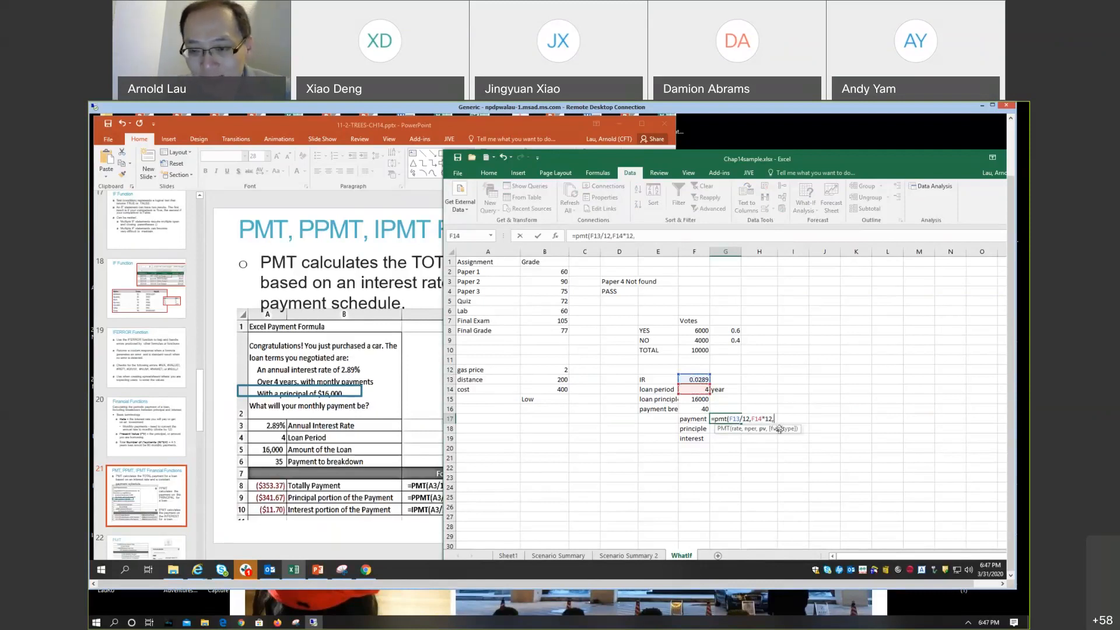
click(692, 399)
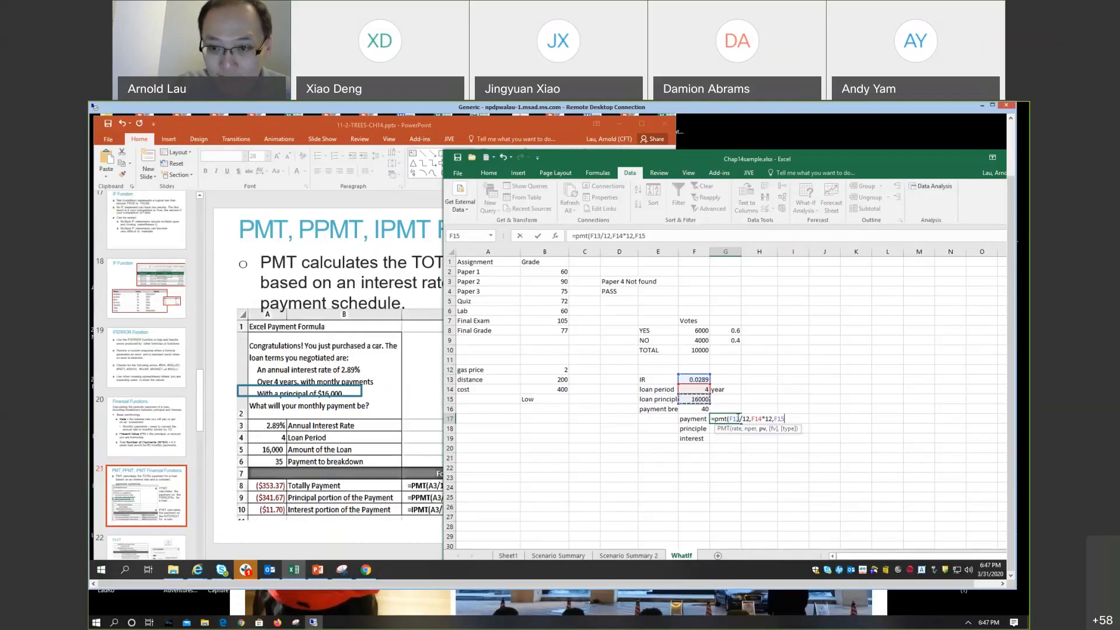
key(Return)
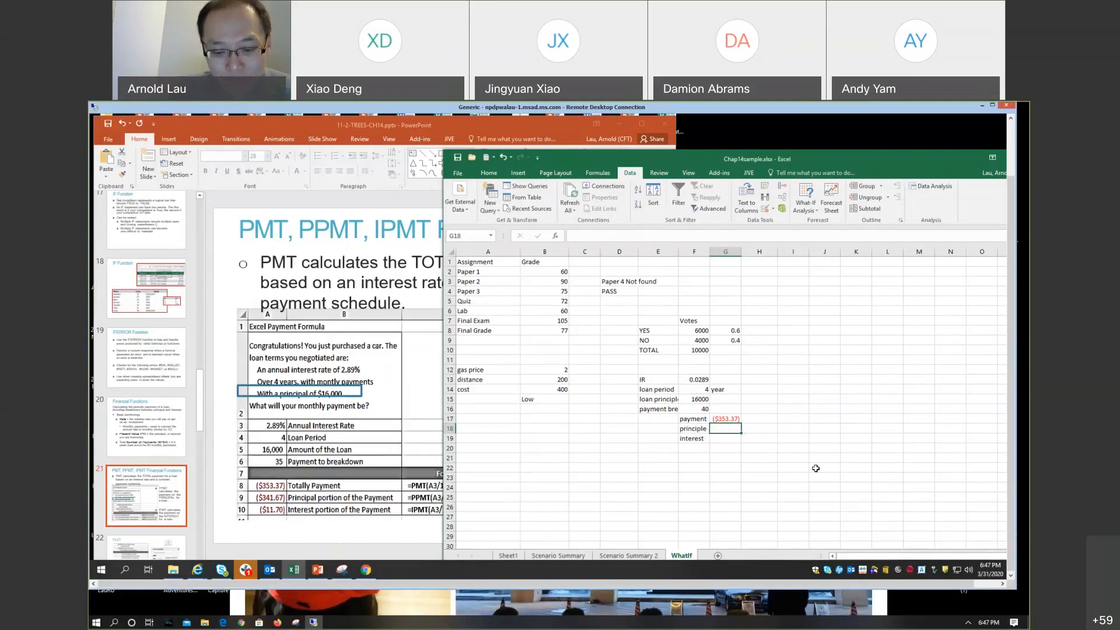
Step: Start a PPMT formula in G18 with F13/12 as the rate and F16 as the period
text(=)
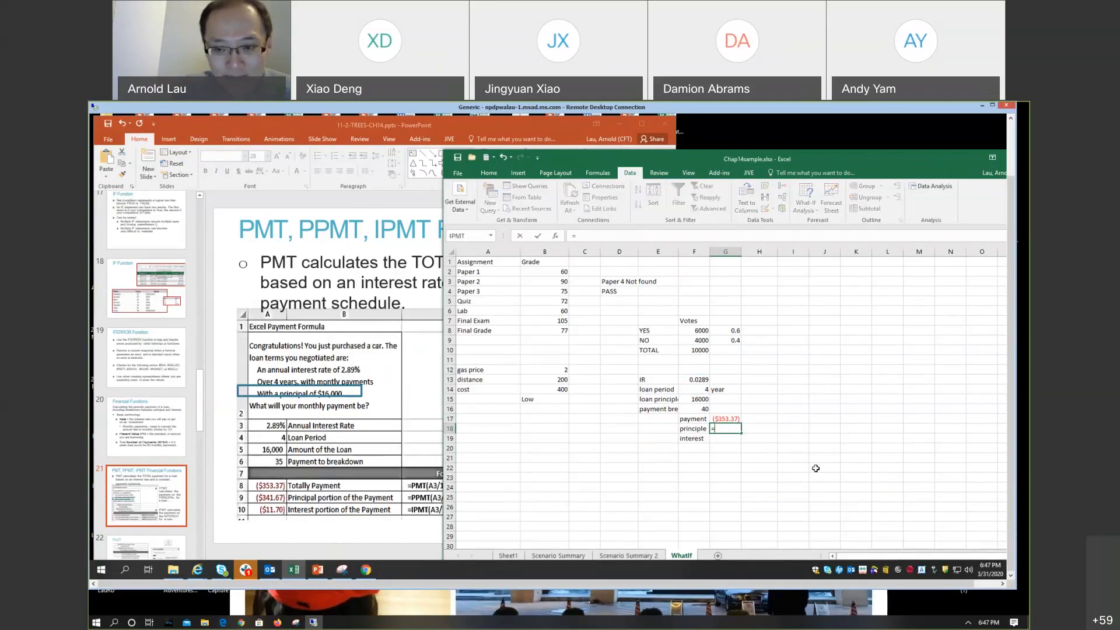
text(ppmt()
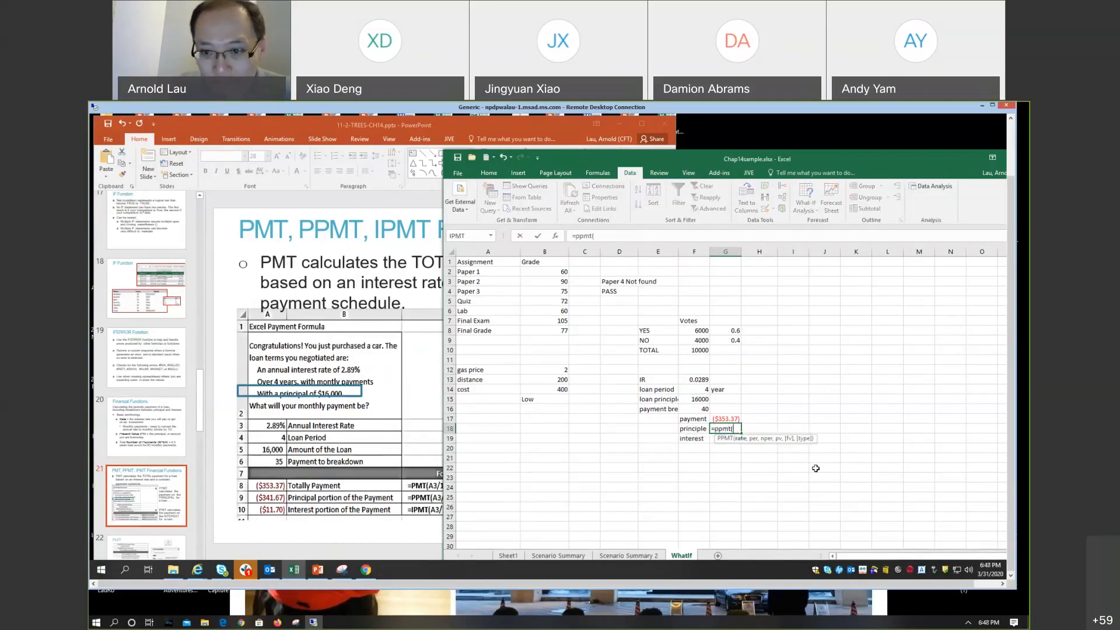
click(697, 380)
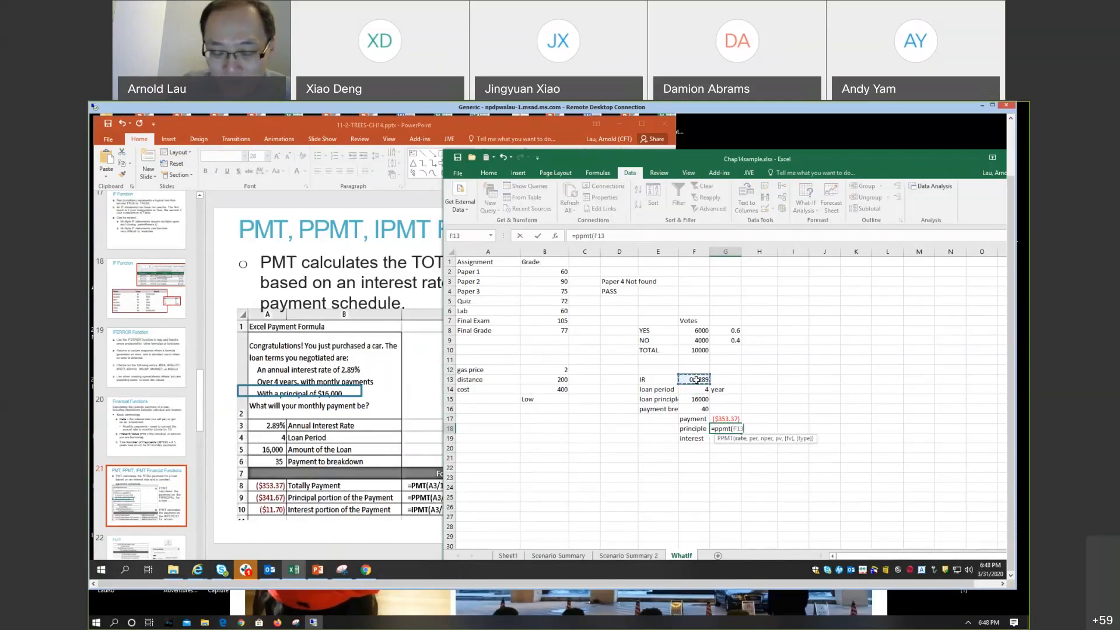
text(/12)
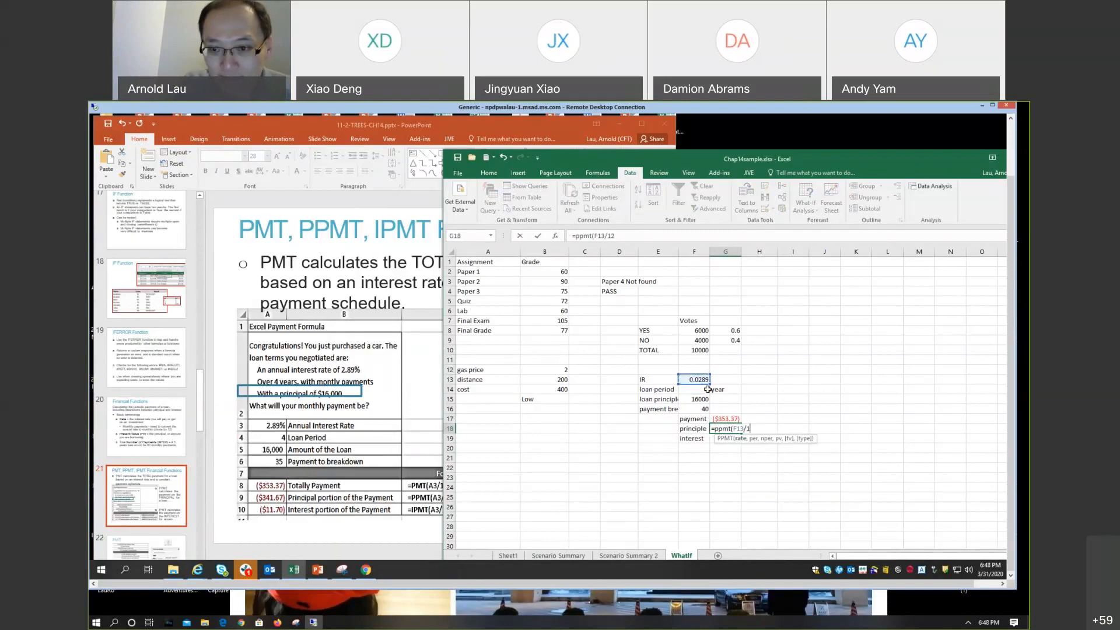
text(,)
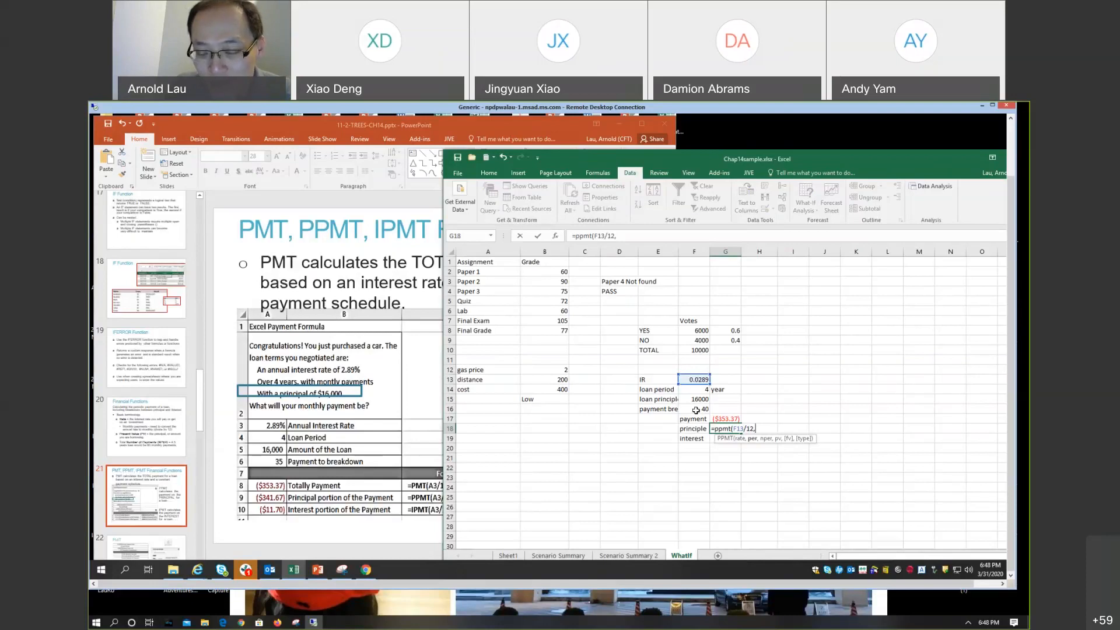
click(696, 410)
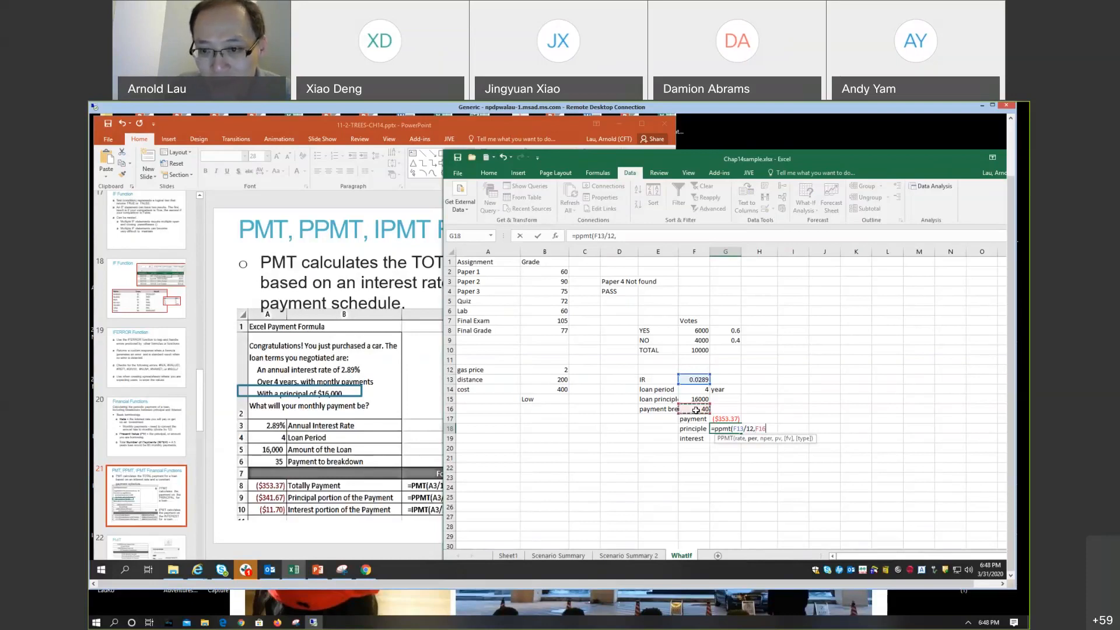
text(,)
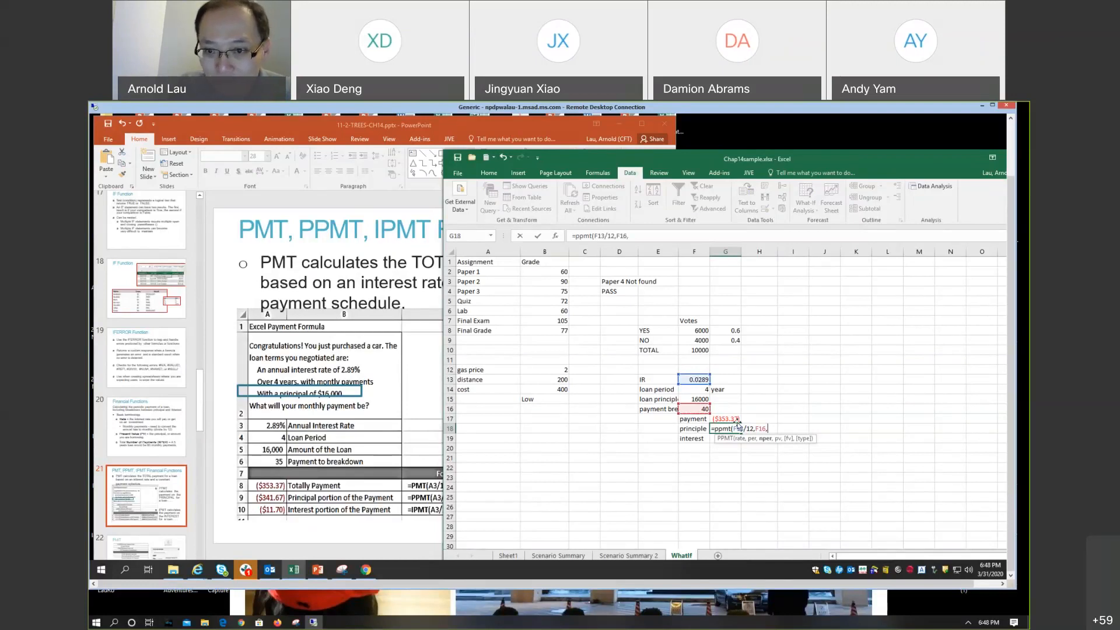
Step: Complete the G18 formula with F14*12 as the number of periods and F15 as the present value
click(704, 390)
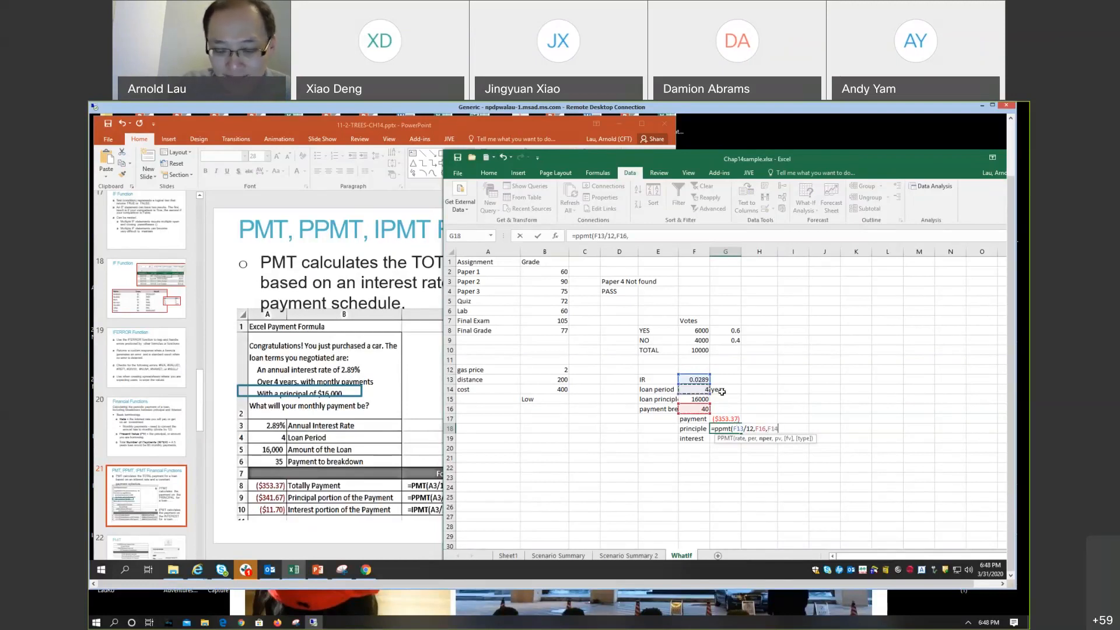
text(*)
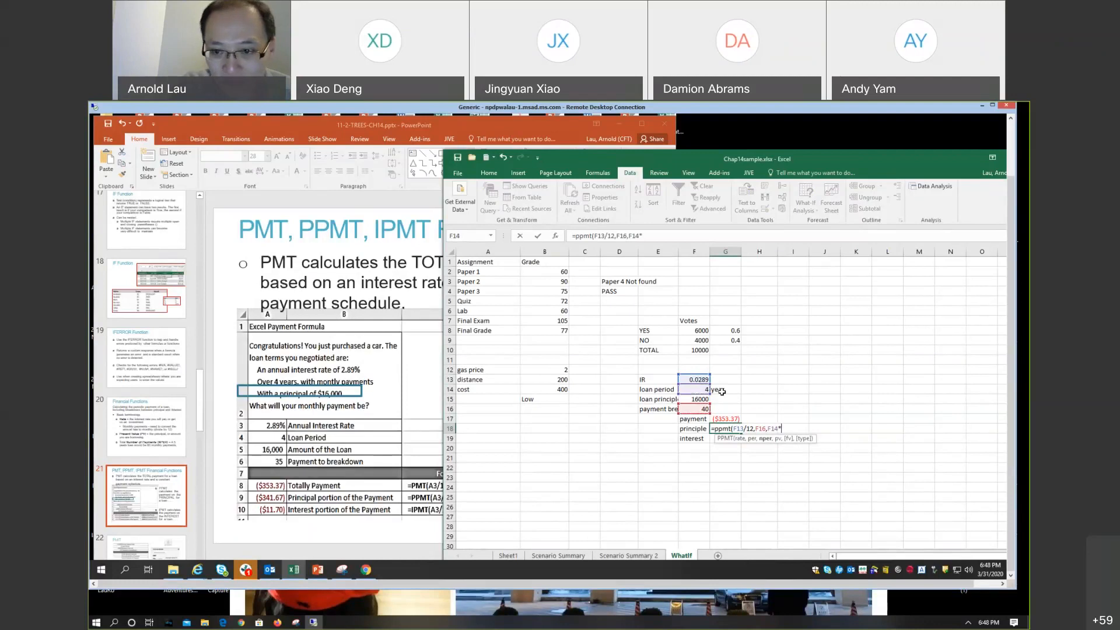
text(12)
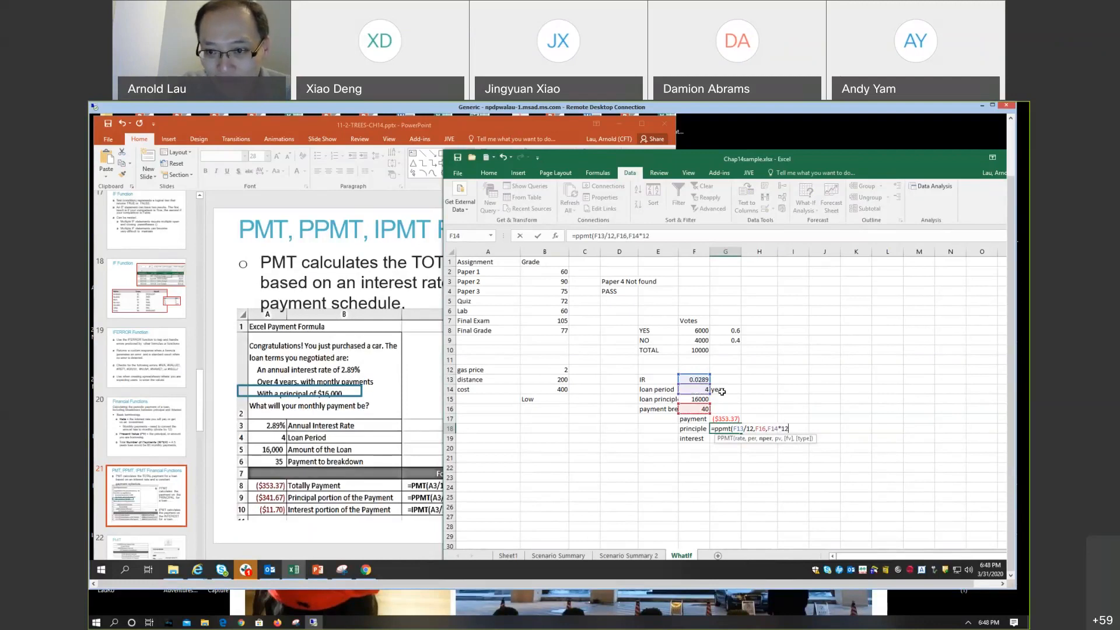
text(,)
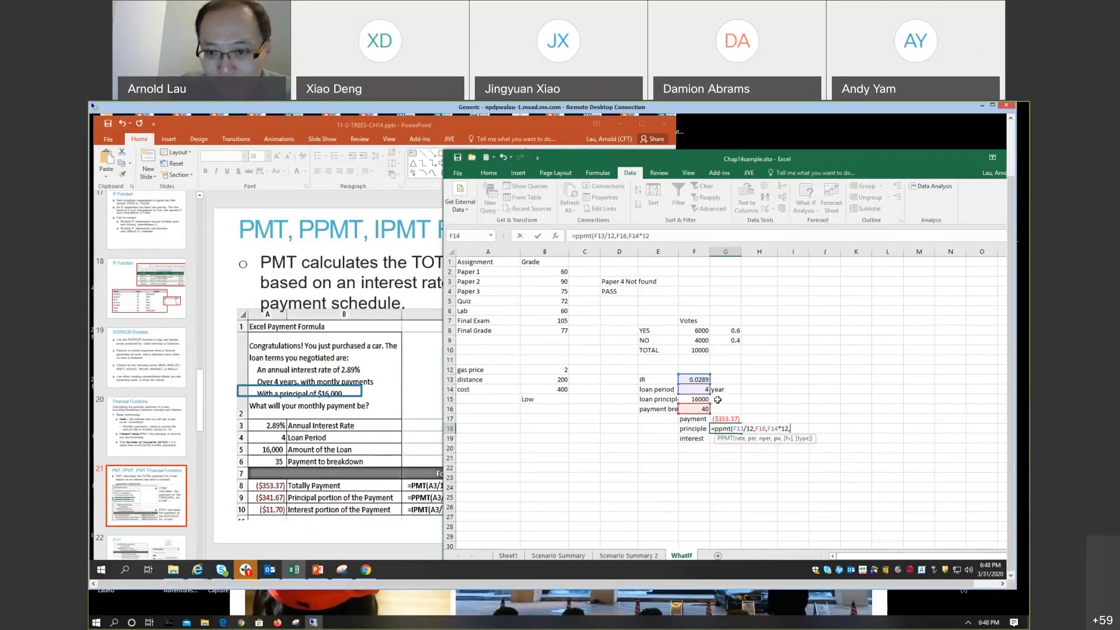
click(700, 400)
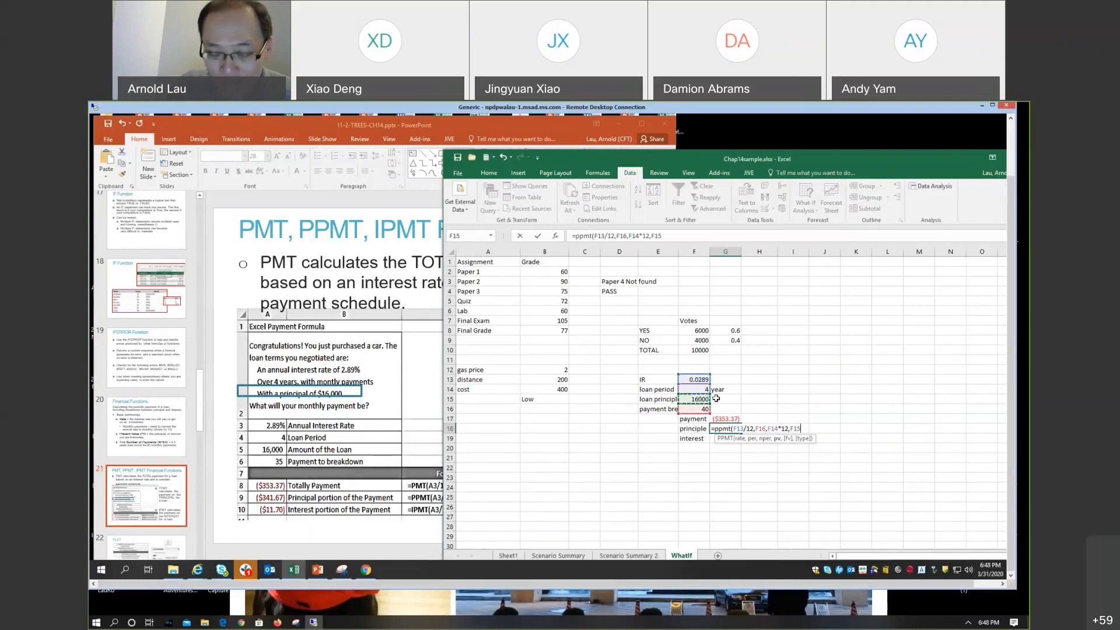
text())
key(Return)
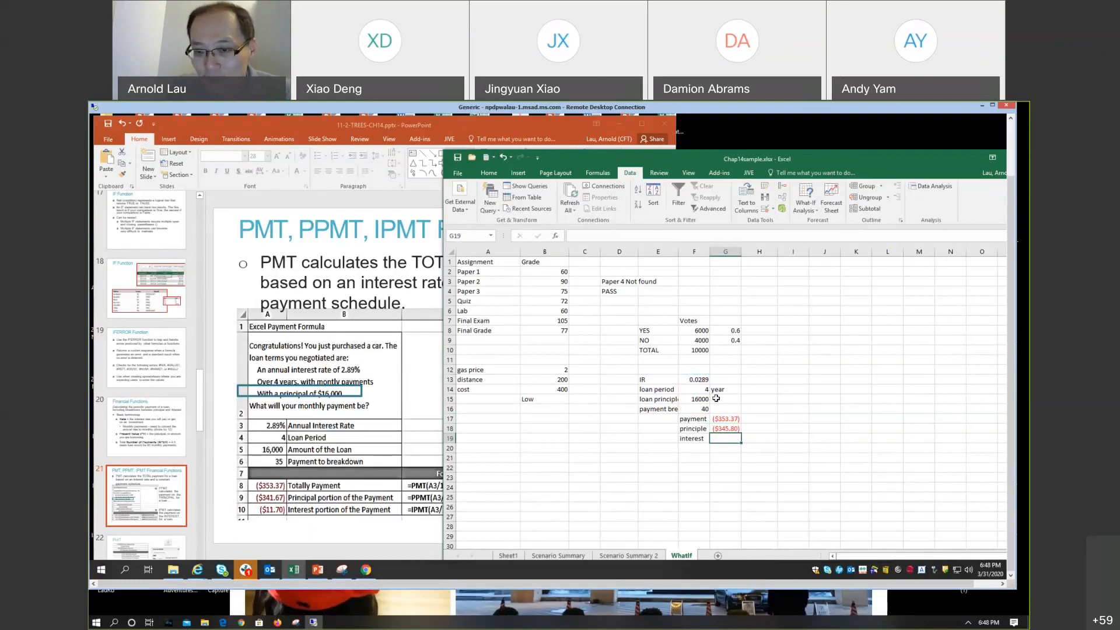
Step: Set the payment to break down in F16 to 1
key(Up)
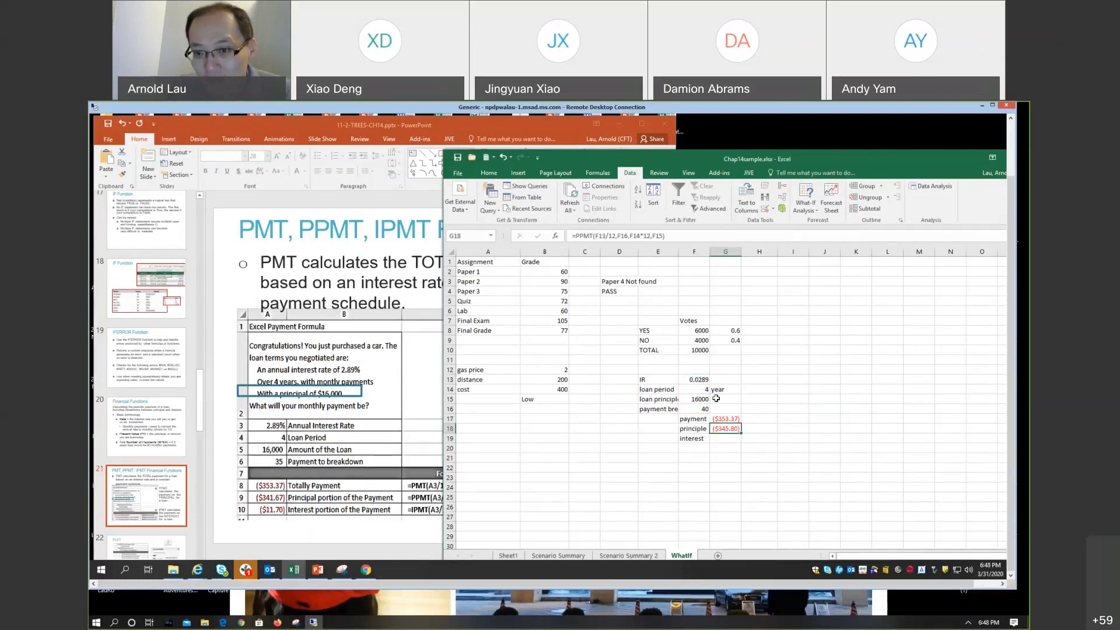
key(Up)
key(Up)
key(Left)
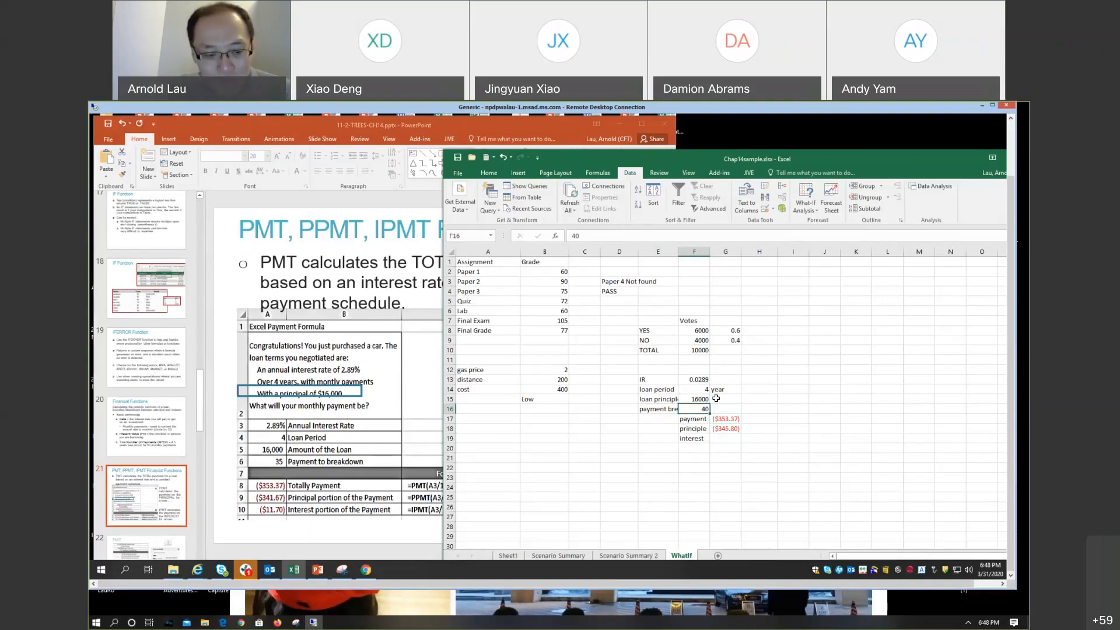
text(1)
key(Return)
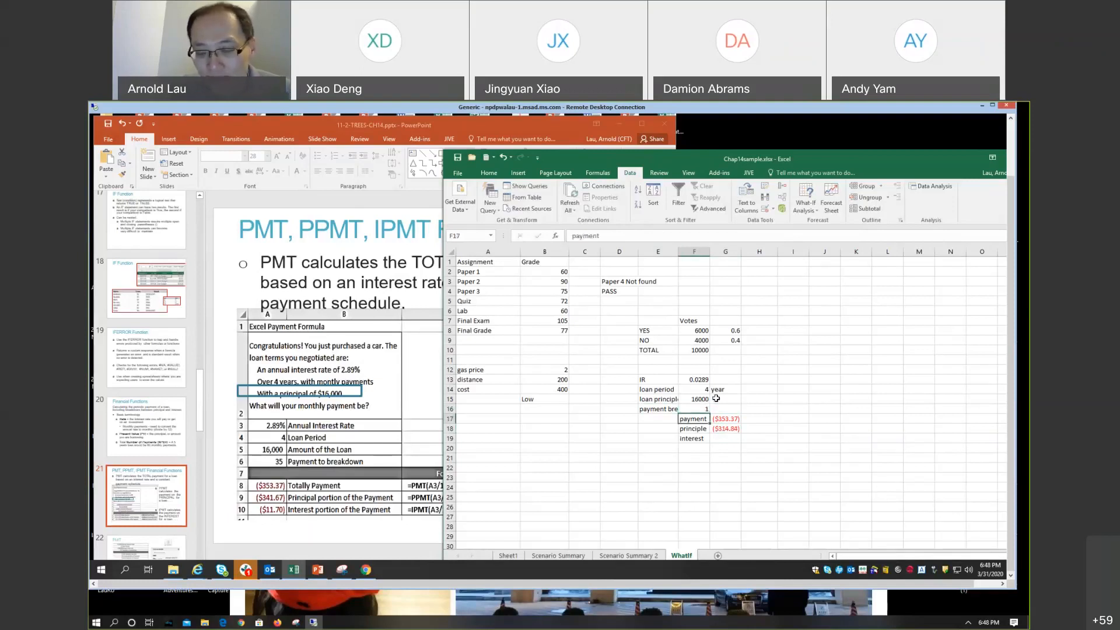
Step: Examine the payment number in F16 against the payment and principal cells G17 and G18
key(Up)
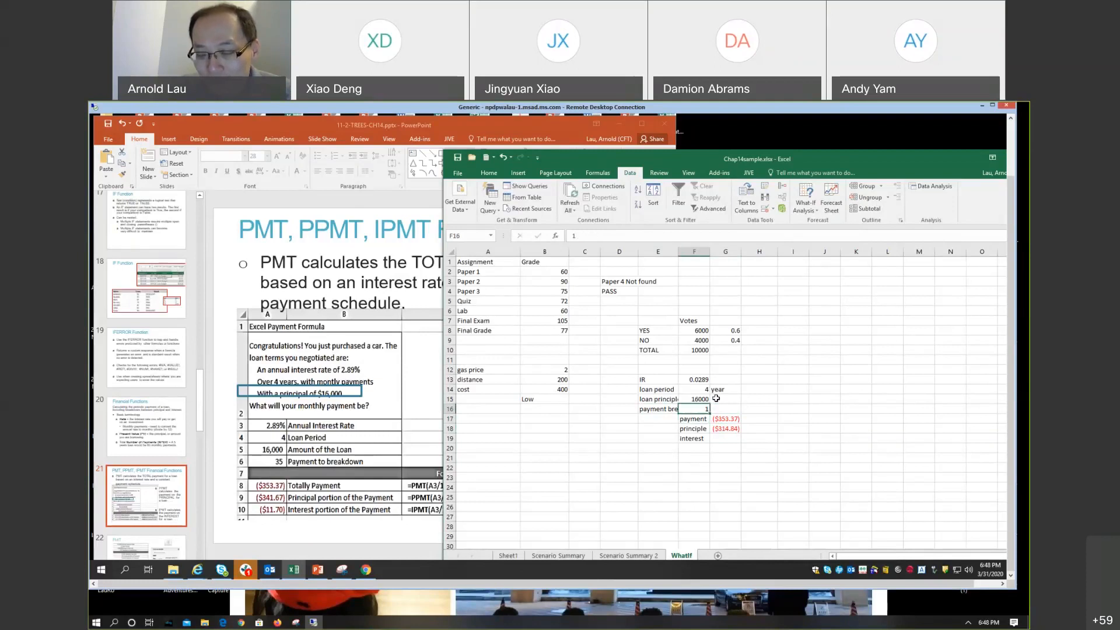
key(Down)
key(Right)
key(Down)
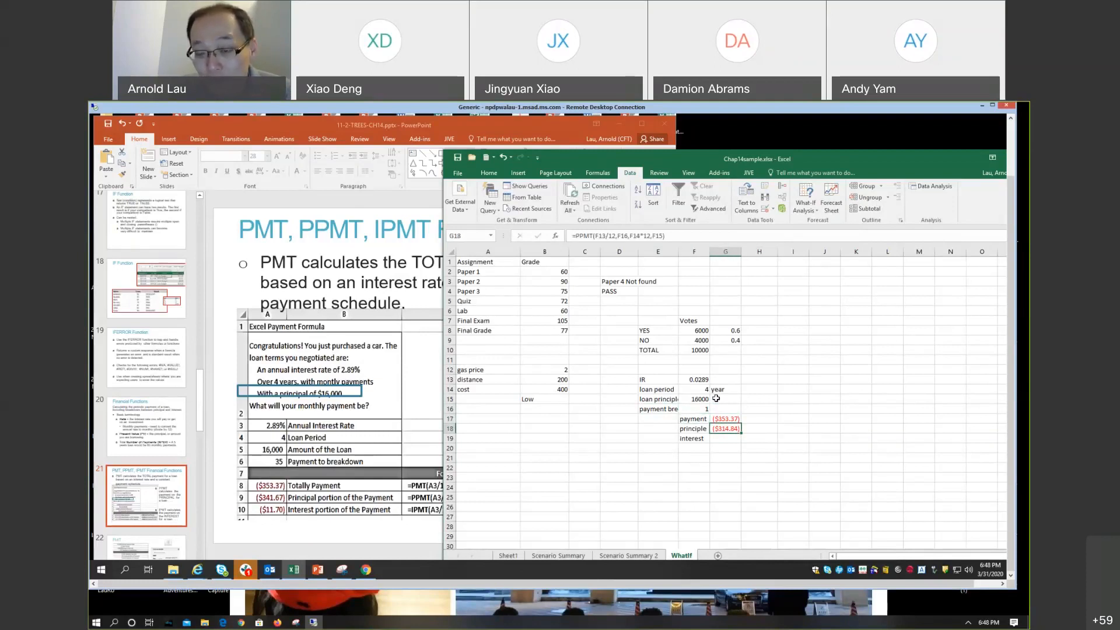
key(Left)
key(Right)
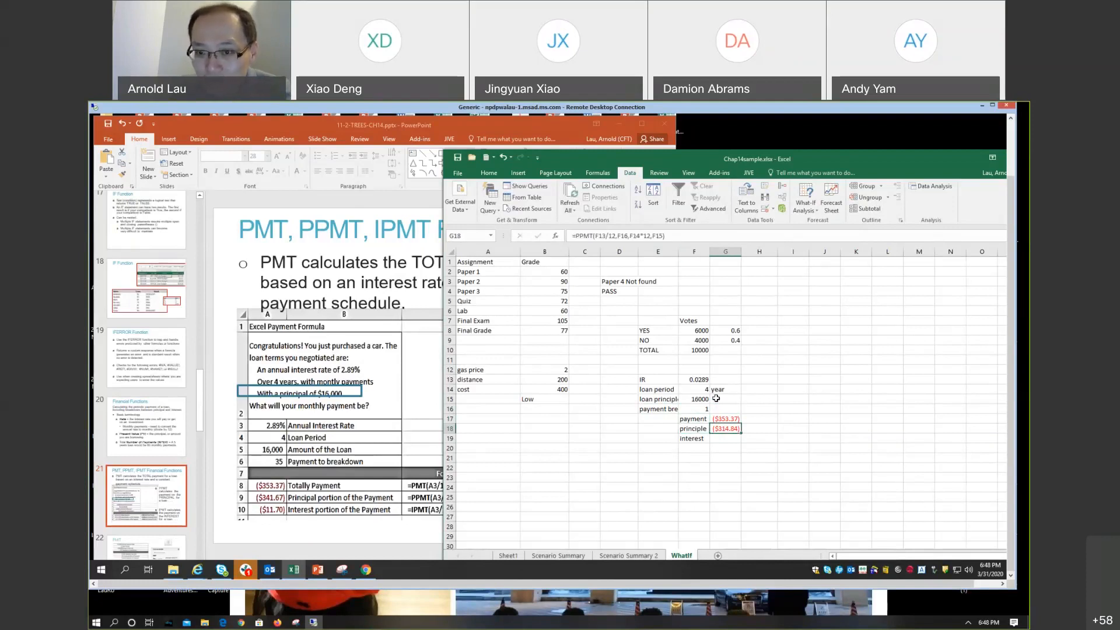
key(Up)
key(Down)
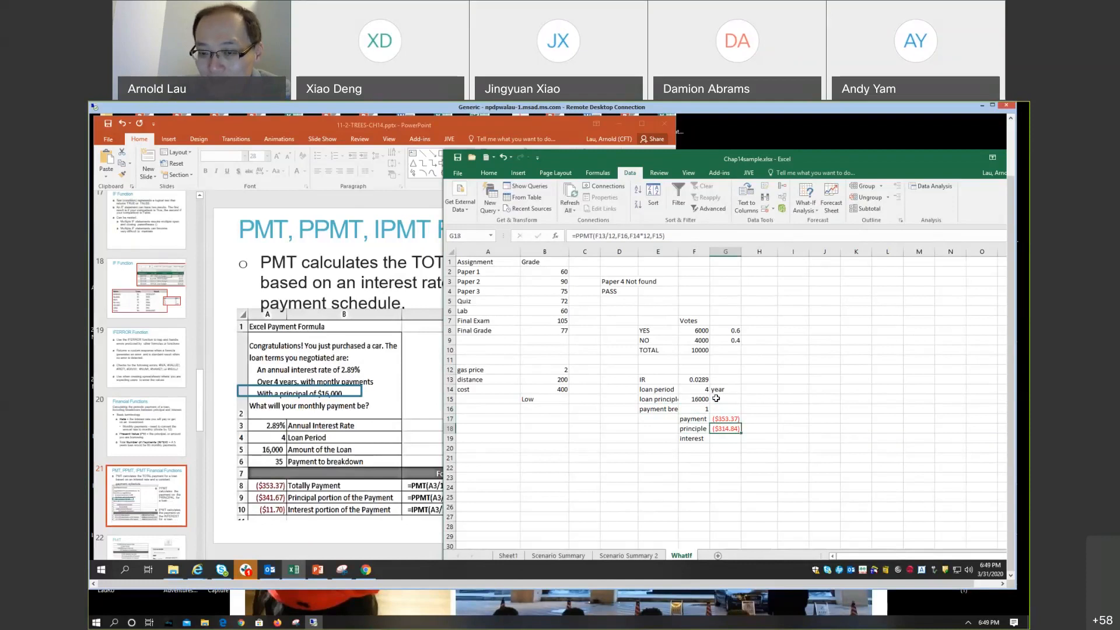
Step: Start an IPMT formula in G19 with F13/12 as the rate and F16 as the period
key(Down)
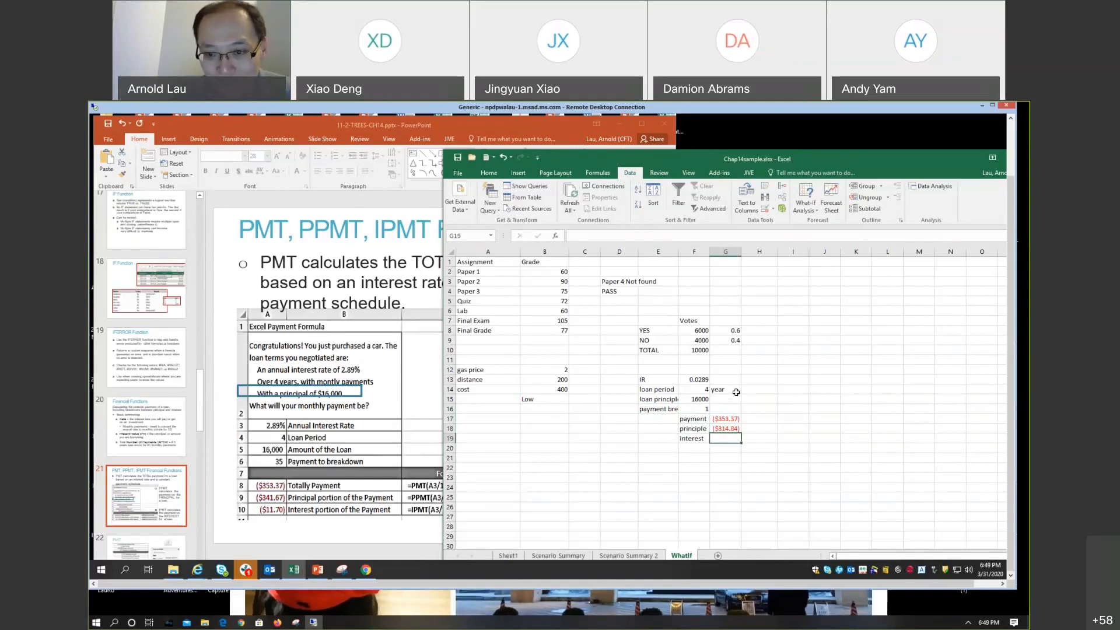
text(=)
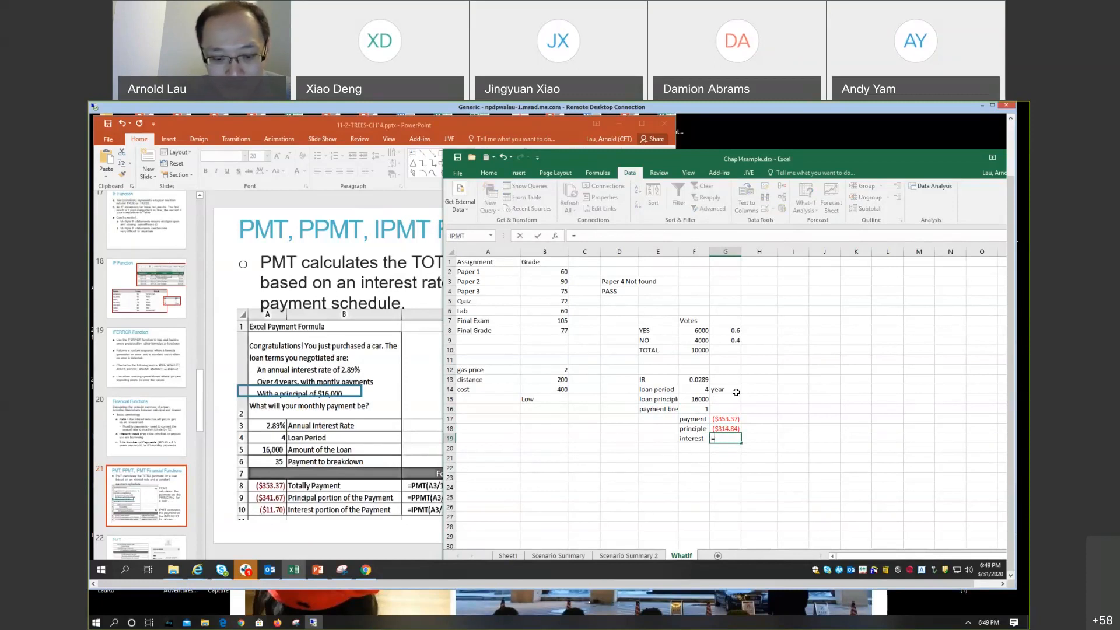
text(ipmt()
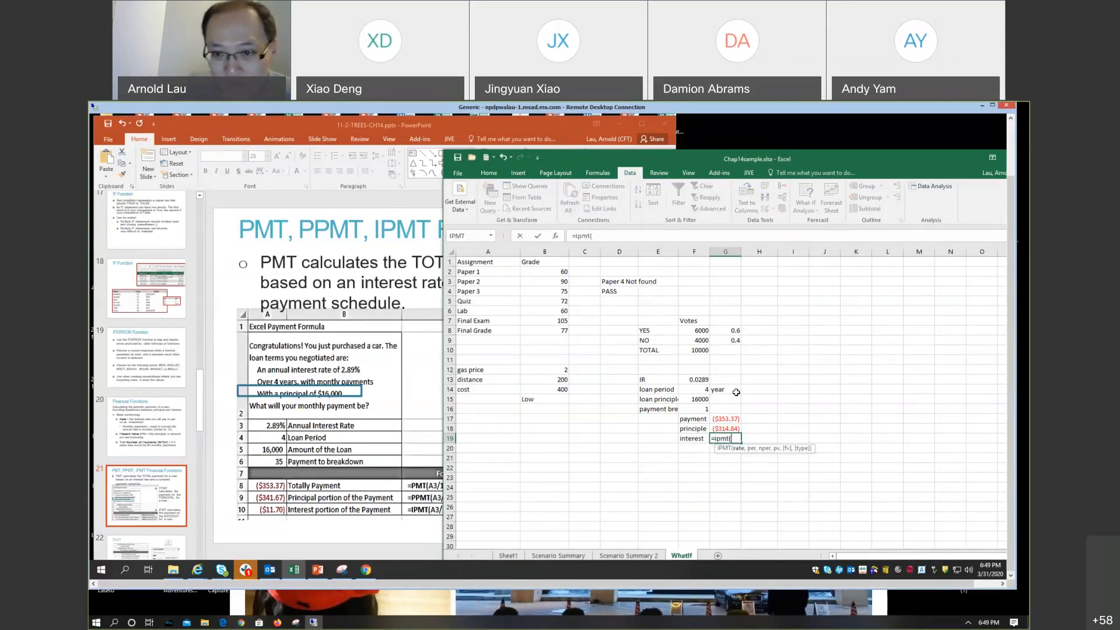
click(697, 380)
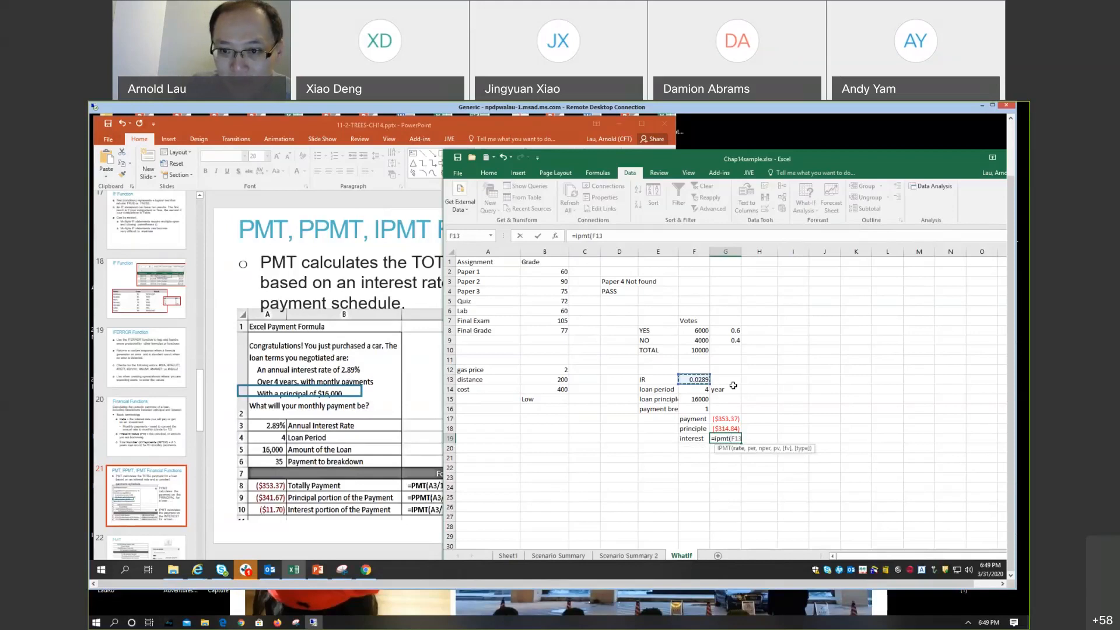
text(/)
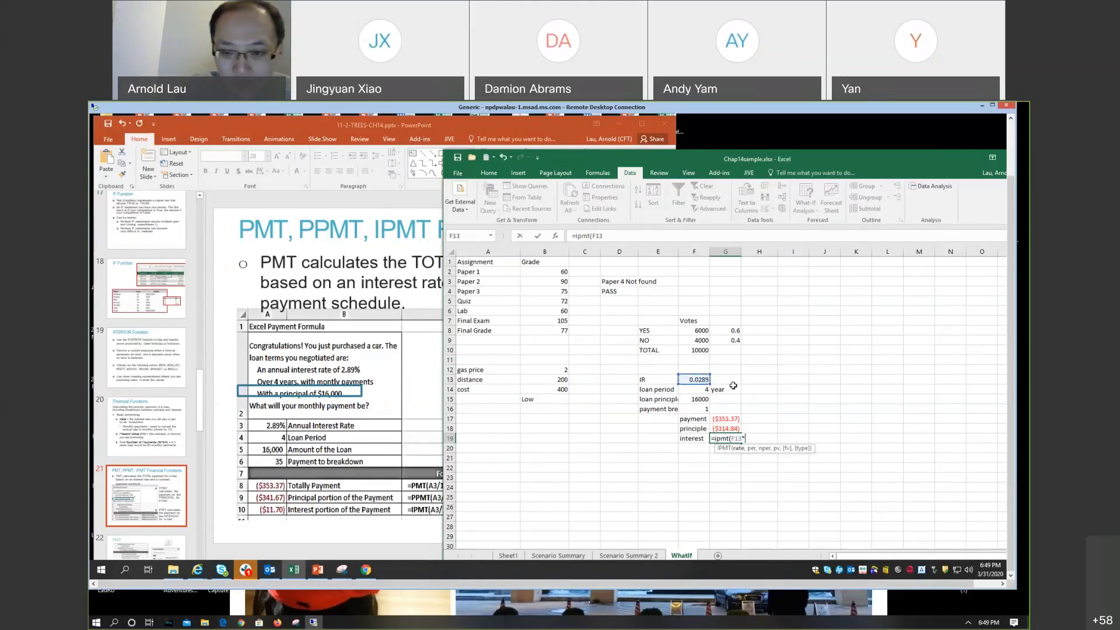
text(12)
key(BackSpace)
key(BackSpace)
key(BackSpace)
key(BackSpace)
text(3/)
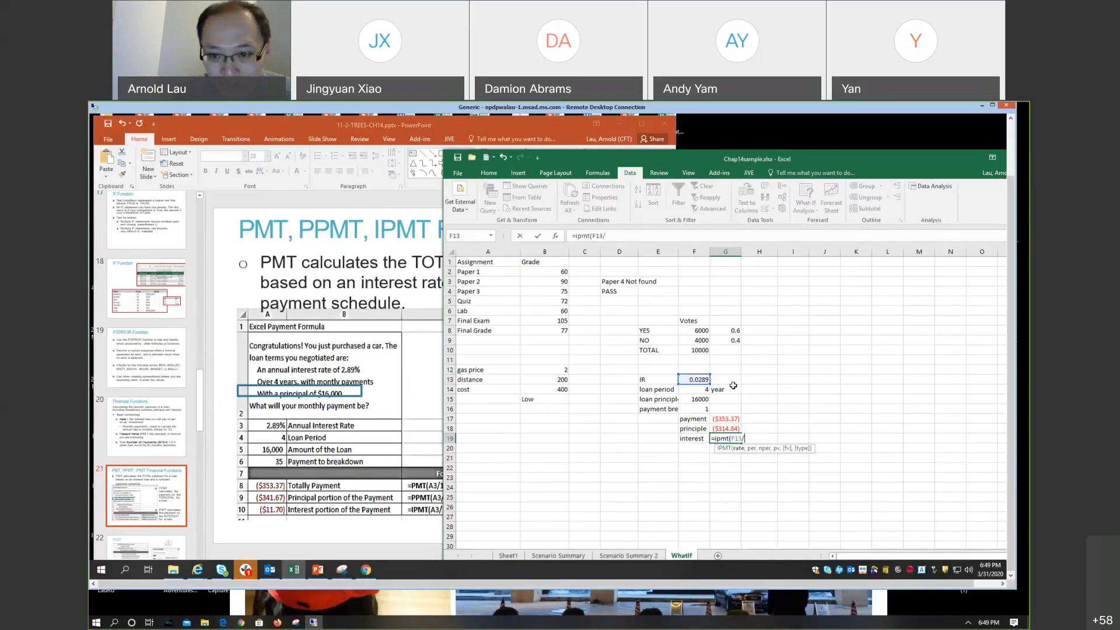
text(12,)
click(686, 412)
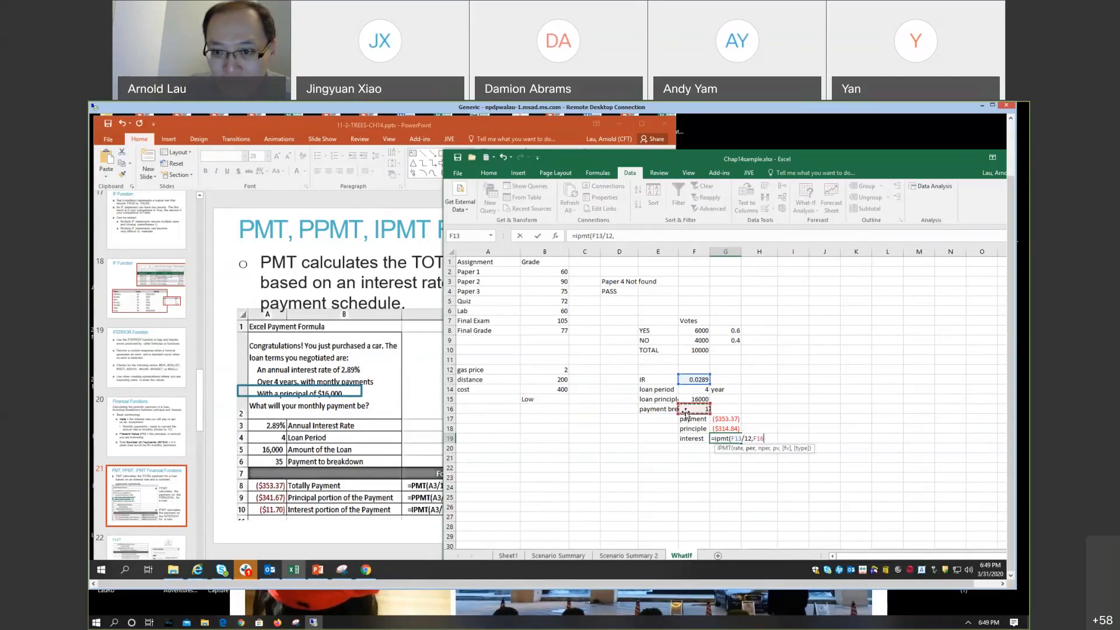
Step: Complete the G19 formula with F14*12 as the number of periods and F15 as the present value
text(,)
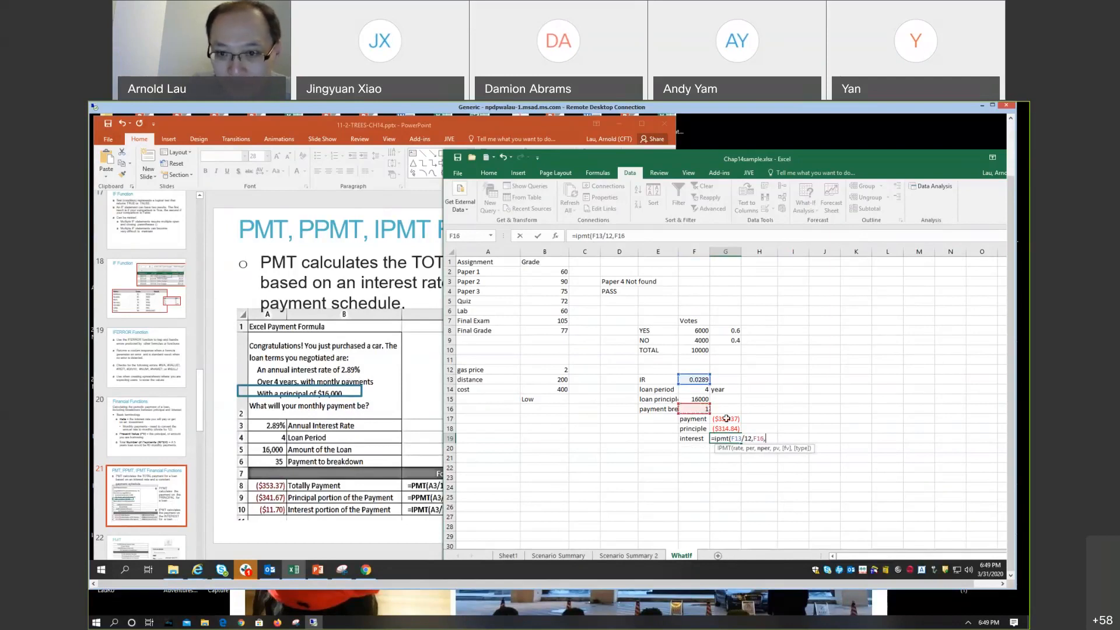
click(699, 389)
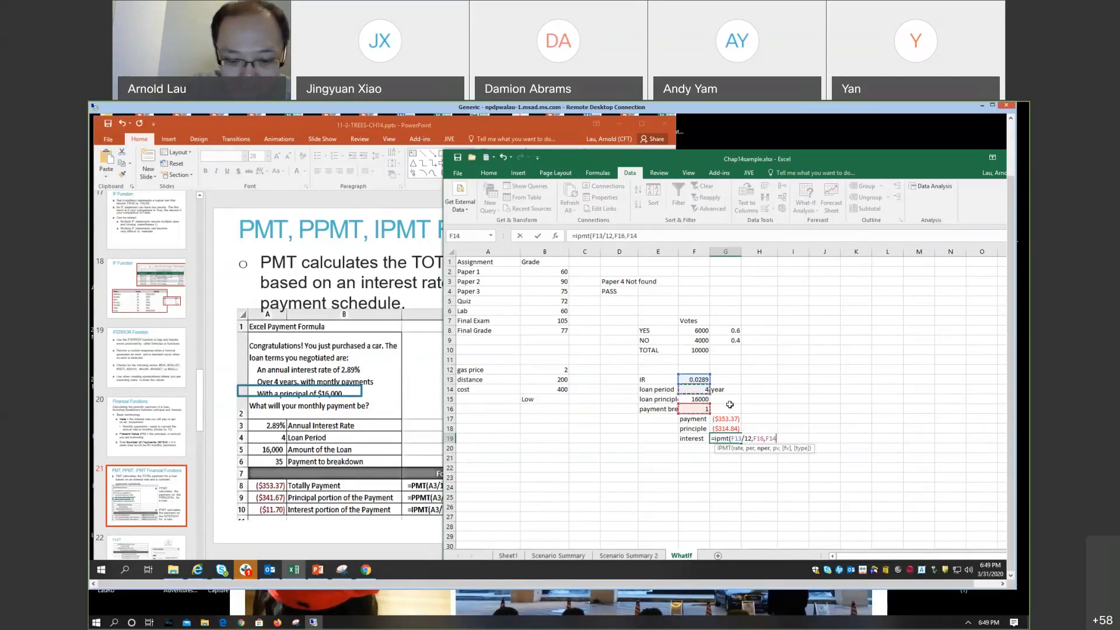
text(*12,)
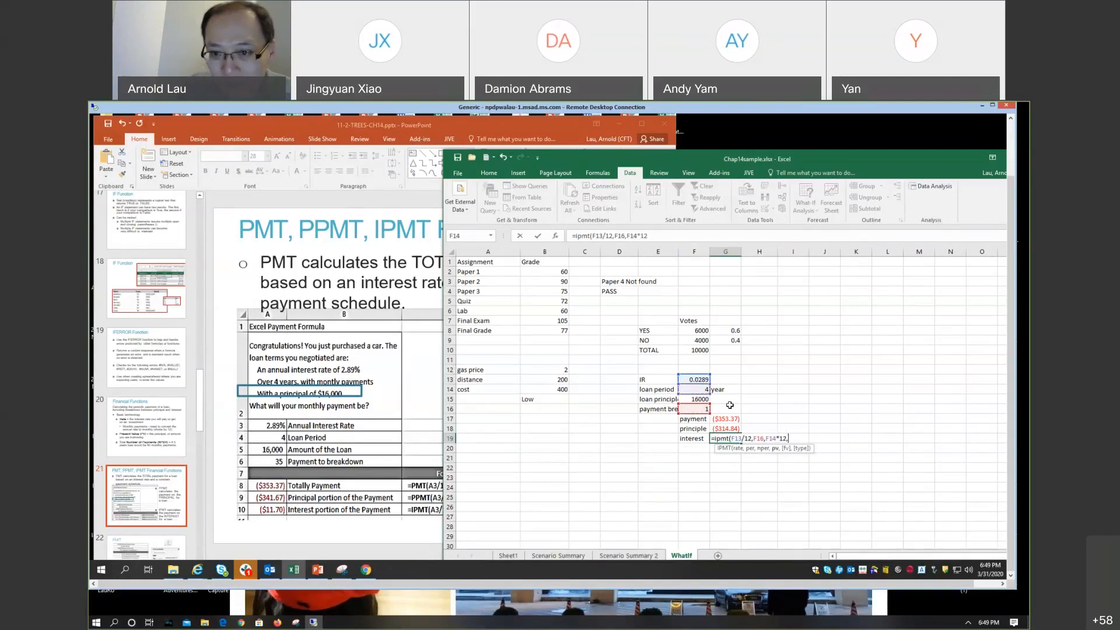
click(696, 399)
text())
key(Return)
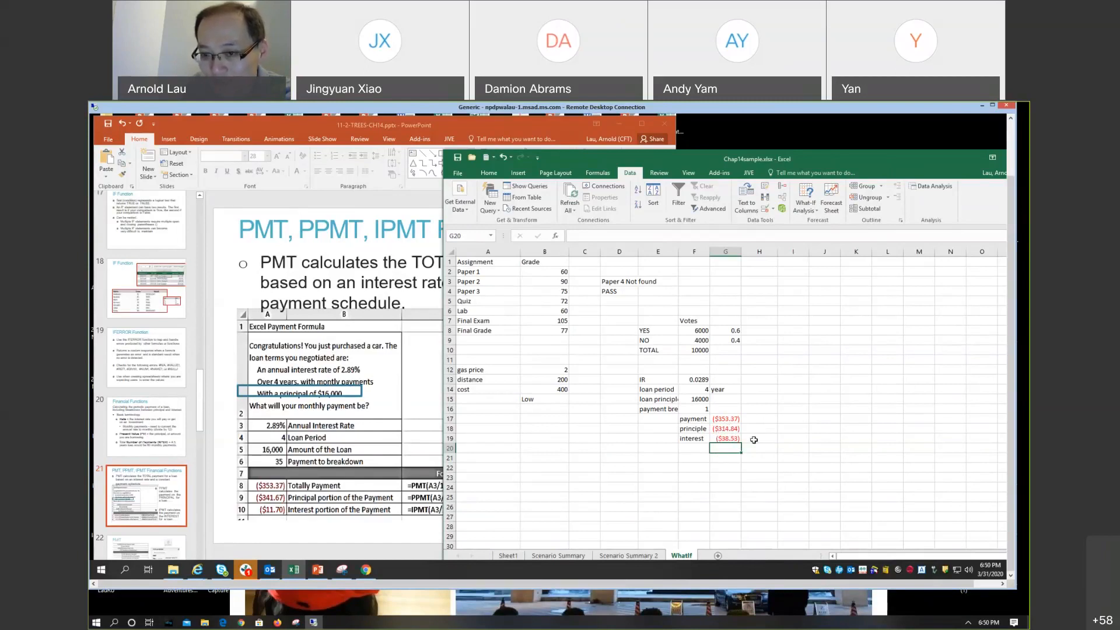
Step: Set the payment to break down in F16 to 40 and the loan principal in F15 to 1000000
click(699, 409)
text(40)
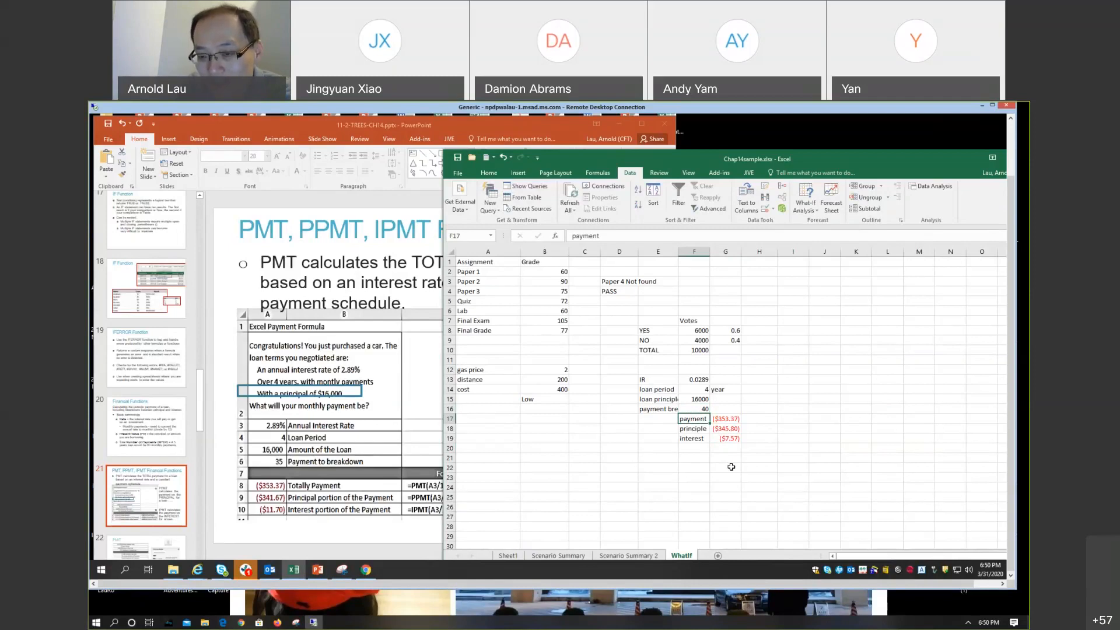
click(701, 399)
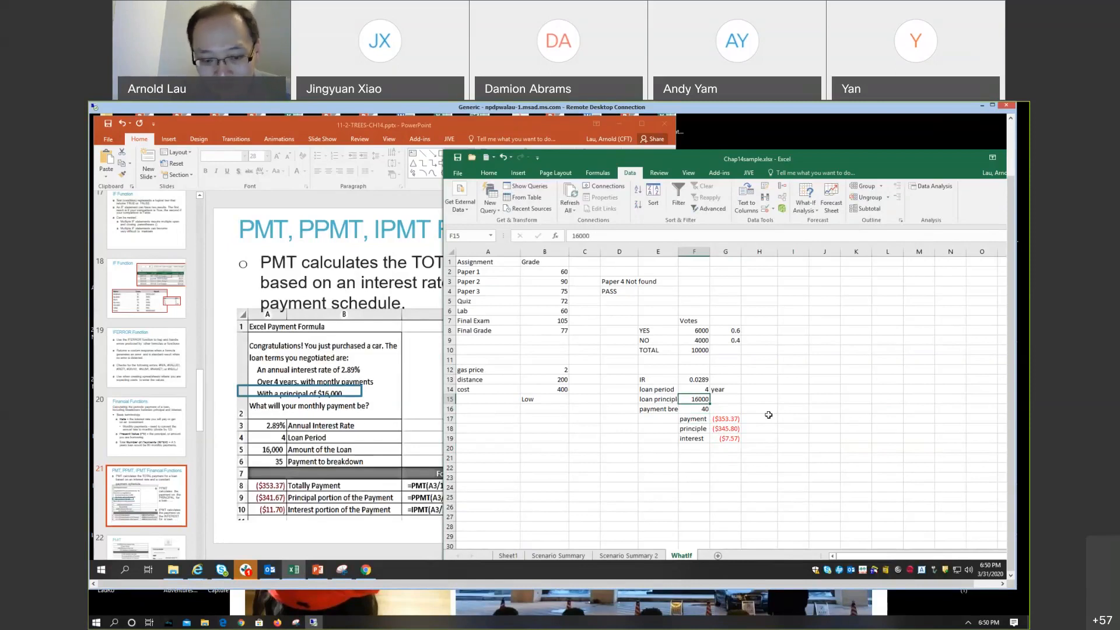
text(1)
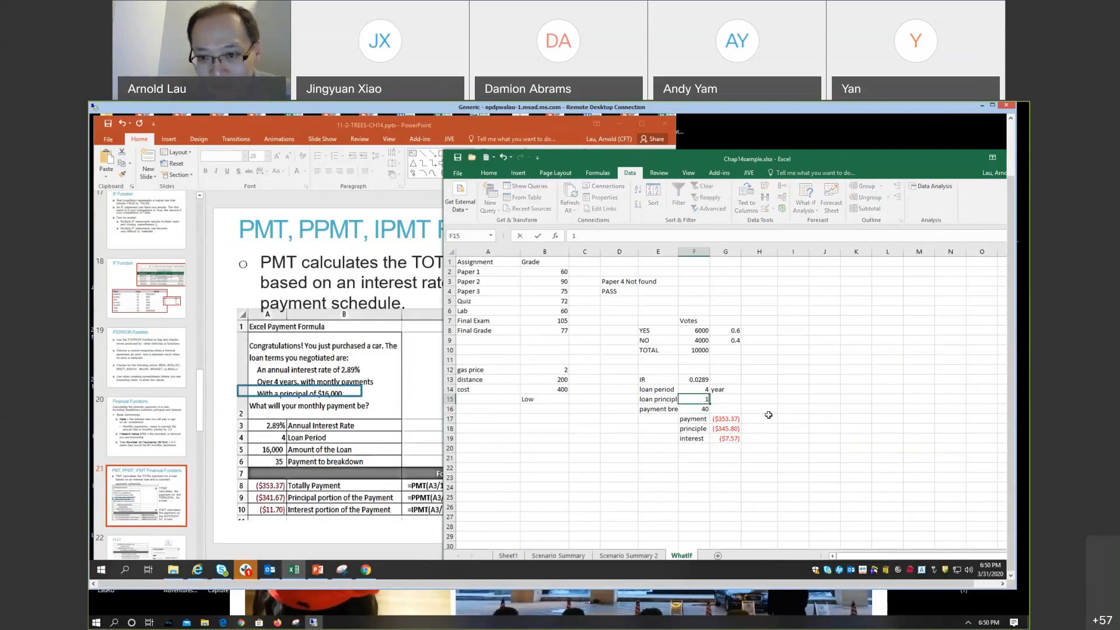
text(000000)
key(Return)
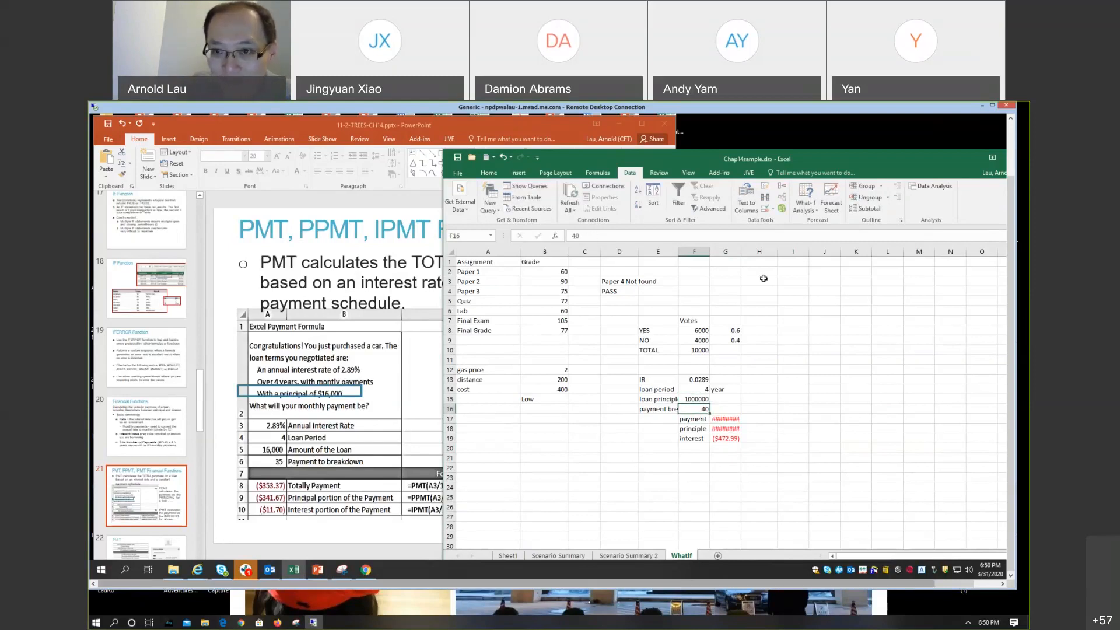
Step: Widen column G to fit the loan amounts and set the payment to break down in F16 to 1
drag(743, 250, 756, 250)
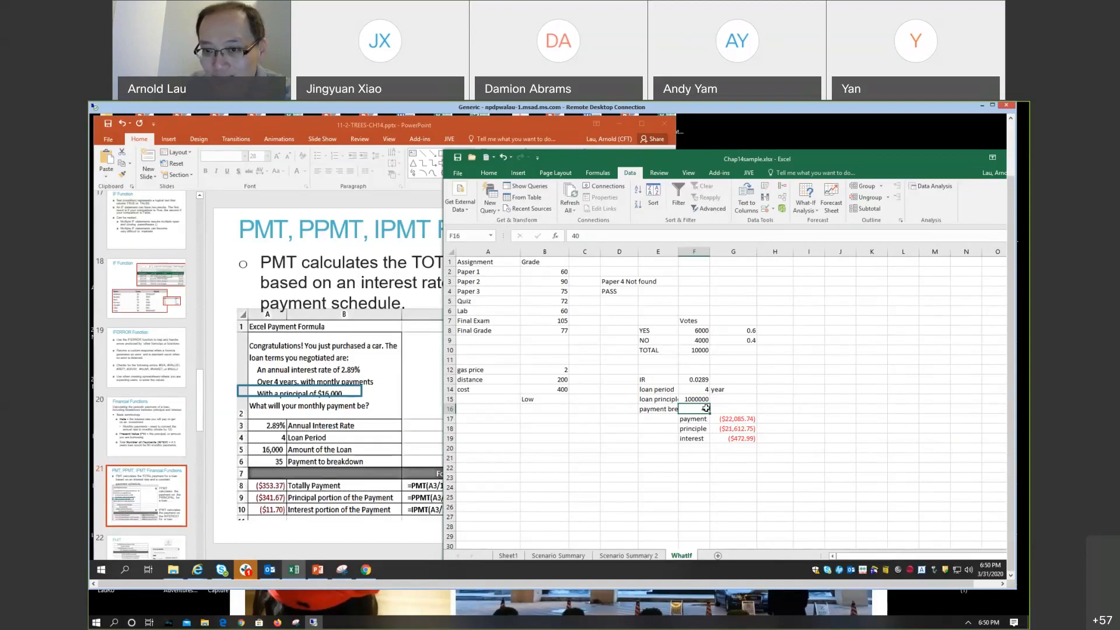
text(1)
key(Return)
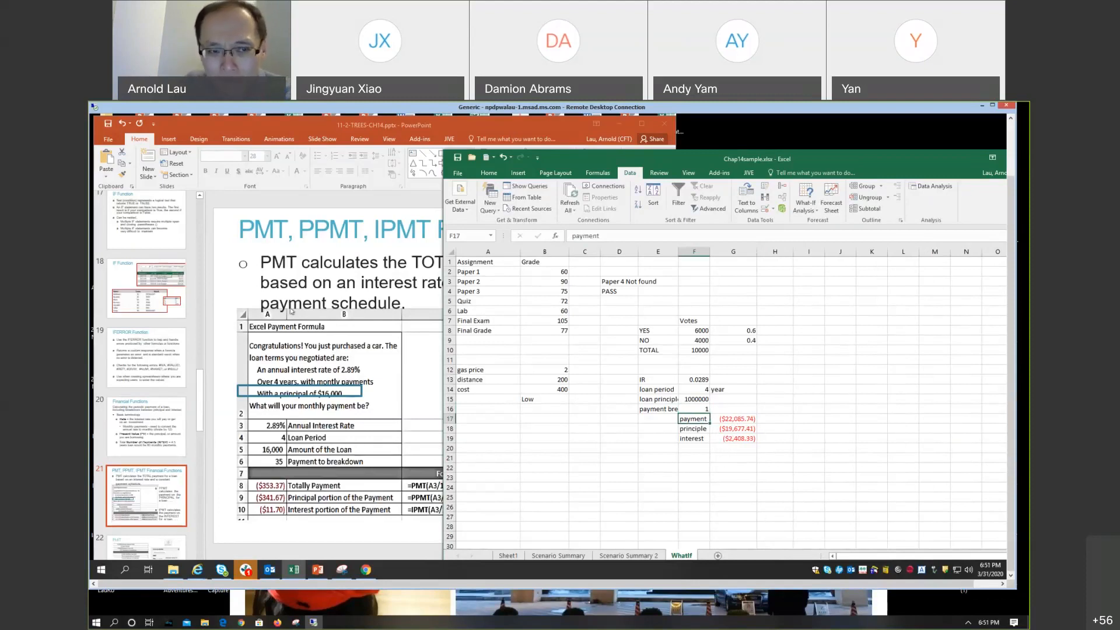
Step: Switch to PowerPoint and show slide 22 on the PMT function arguments
click(315, 126)
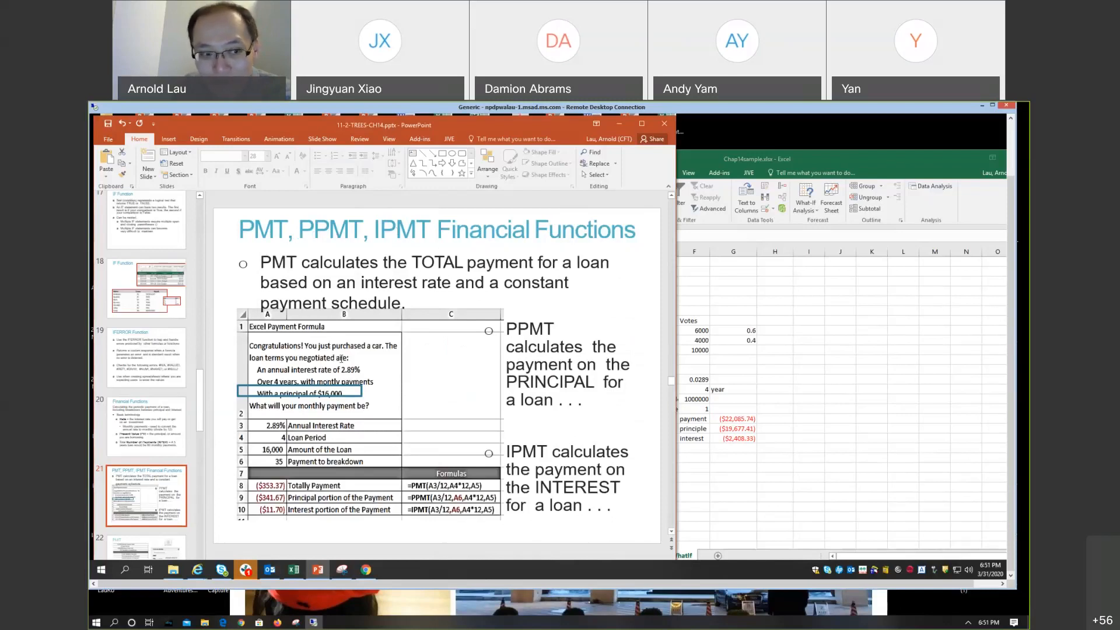
scroll(149, 426, down, 1)
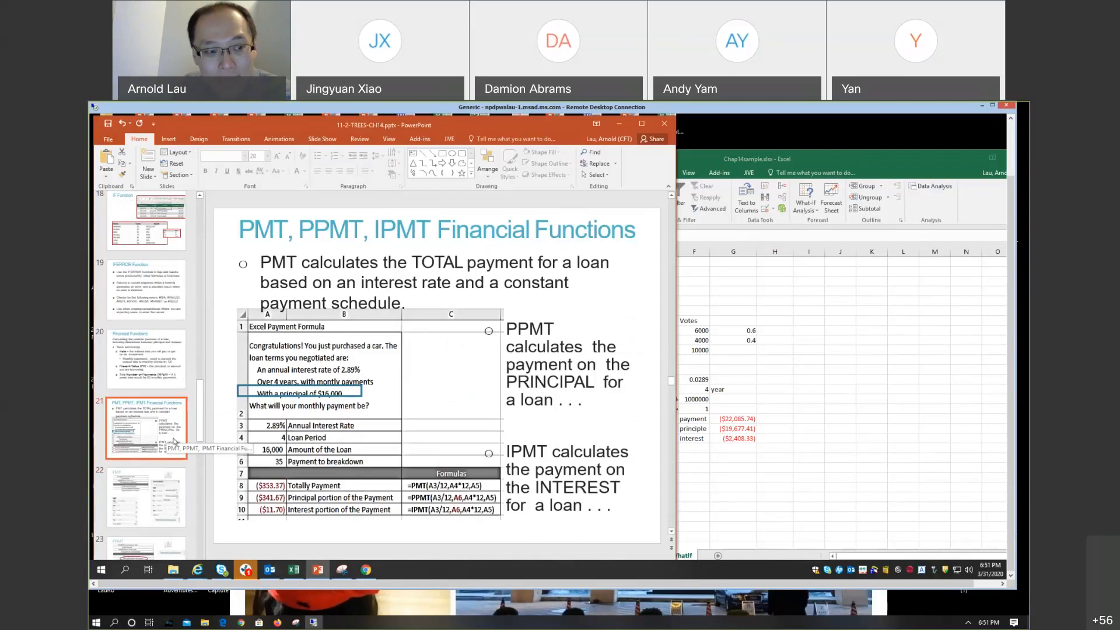
scroll(174, 442, down, 1)
click(168, 449)
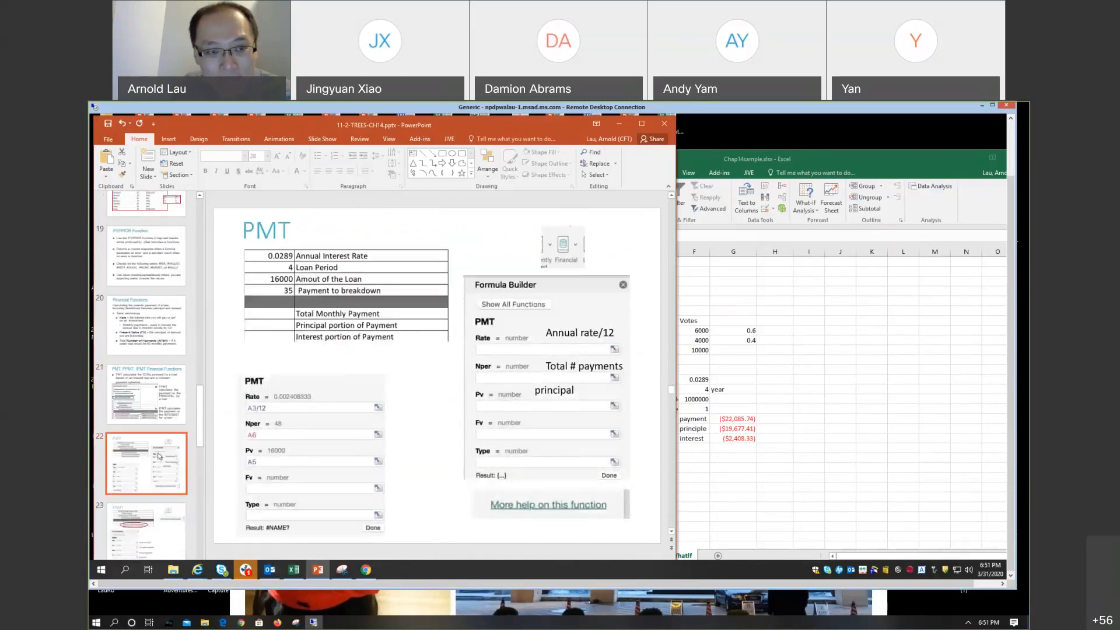
scroll(159, 456, down, 1)
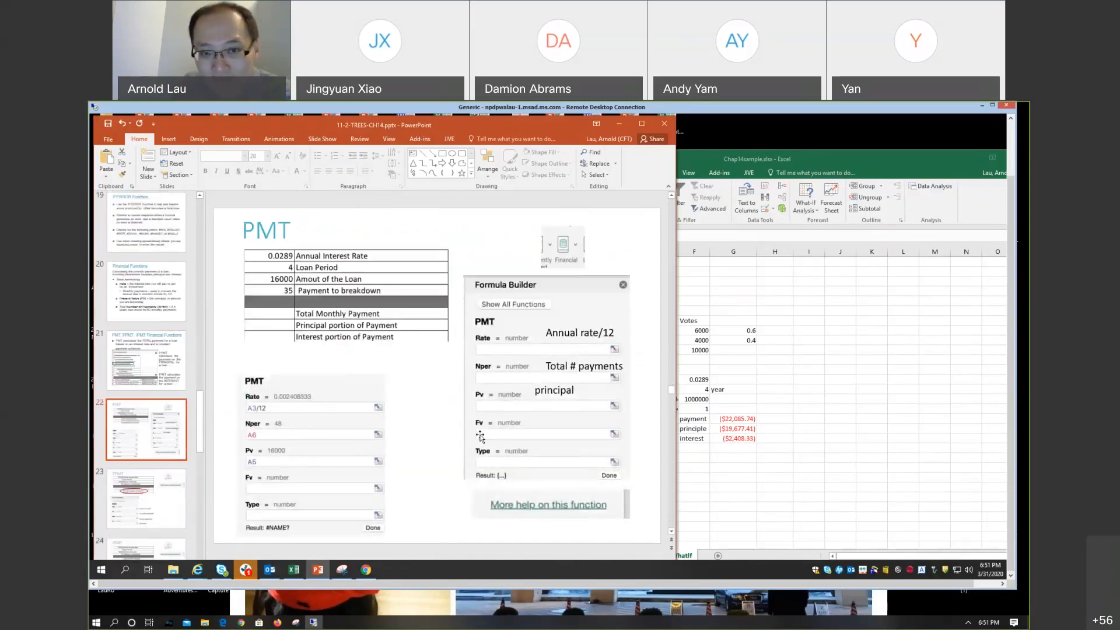
Step: Switch to Excel and inspect the arguments of the financial function PMT without inserting it
click(774, 159)
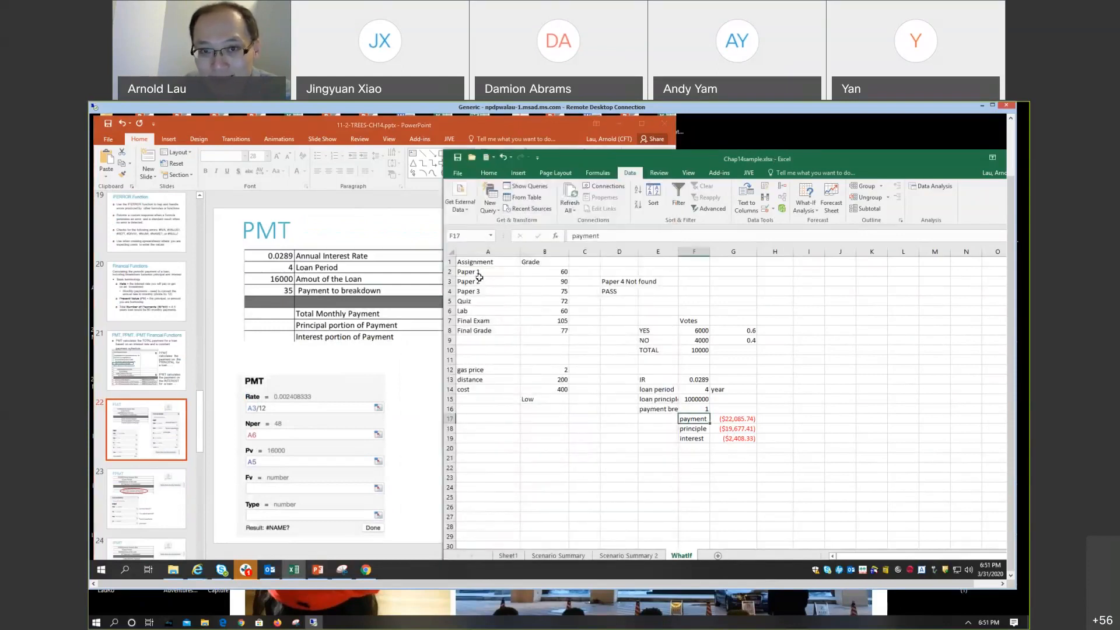
click(591, 173)
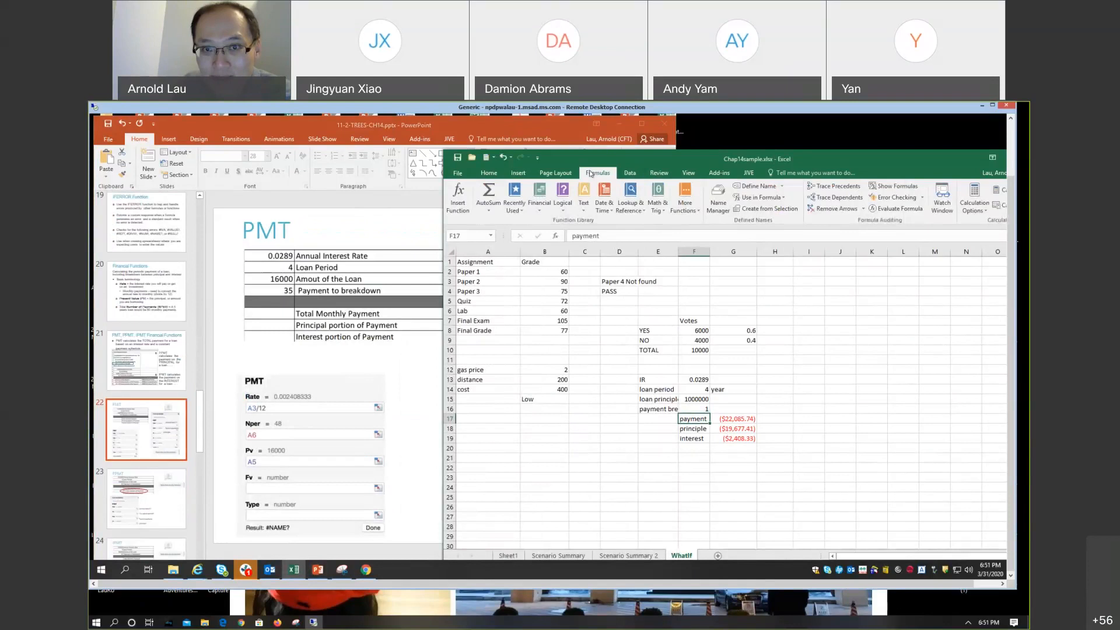
click(539, 202)
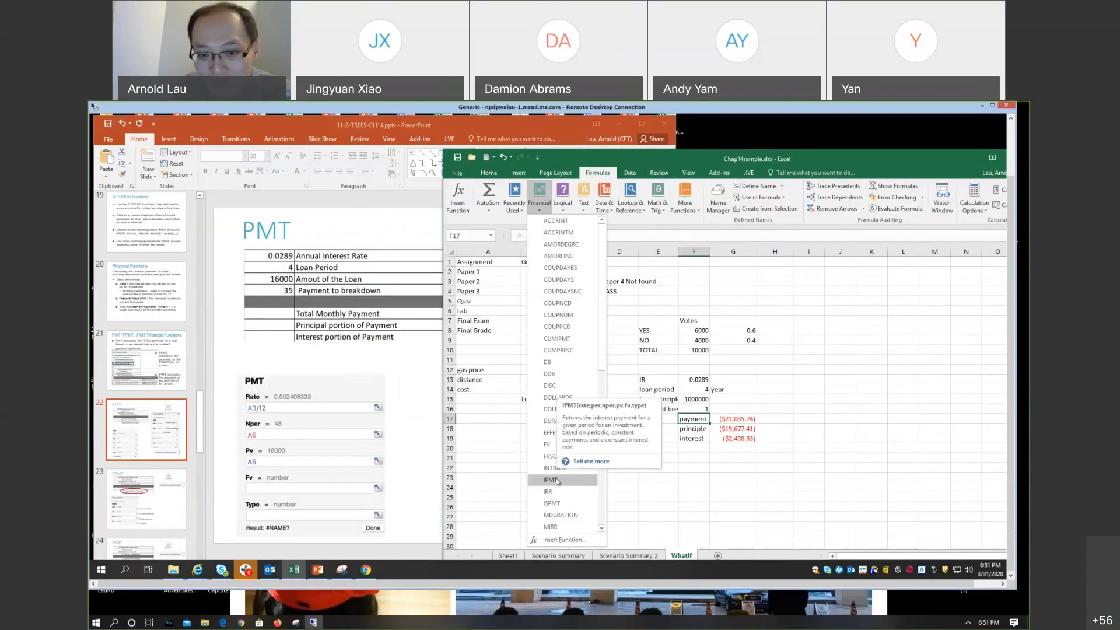
scroll(557, 480, down, 4)
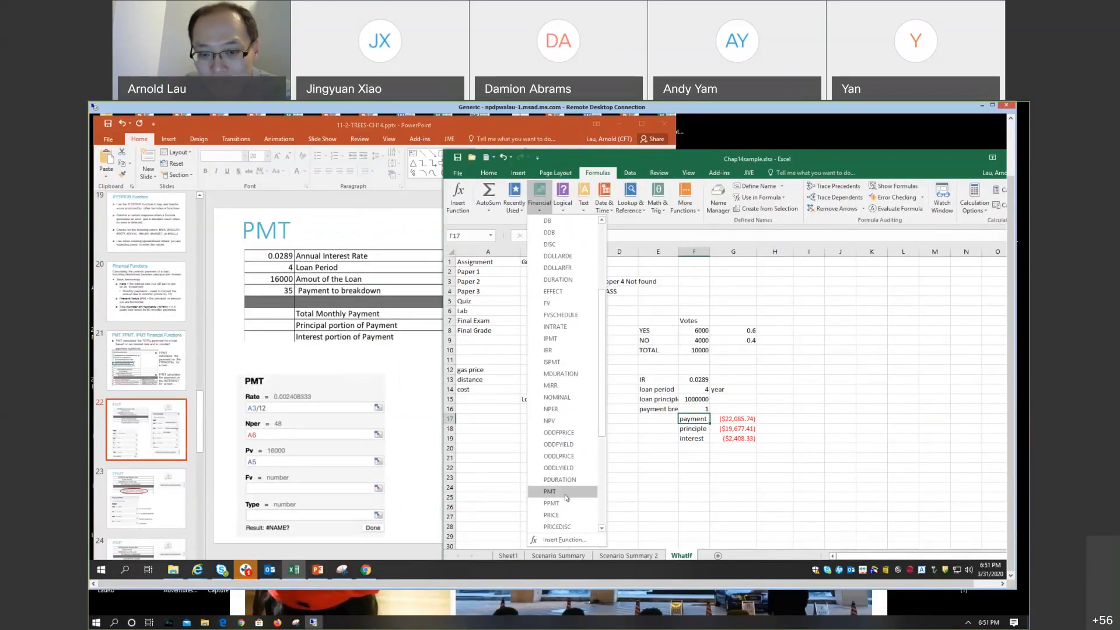
click(550, 491)
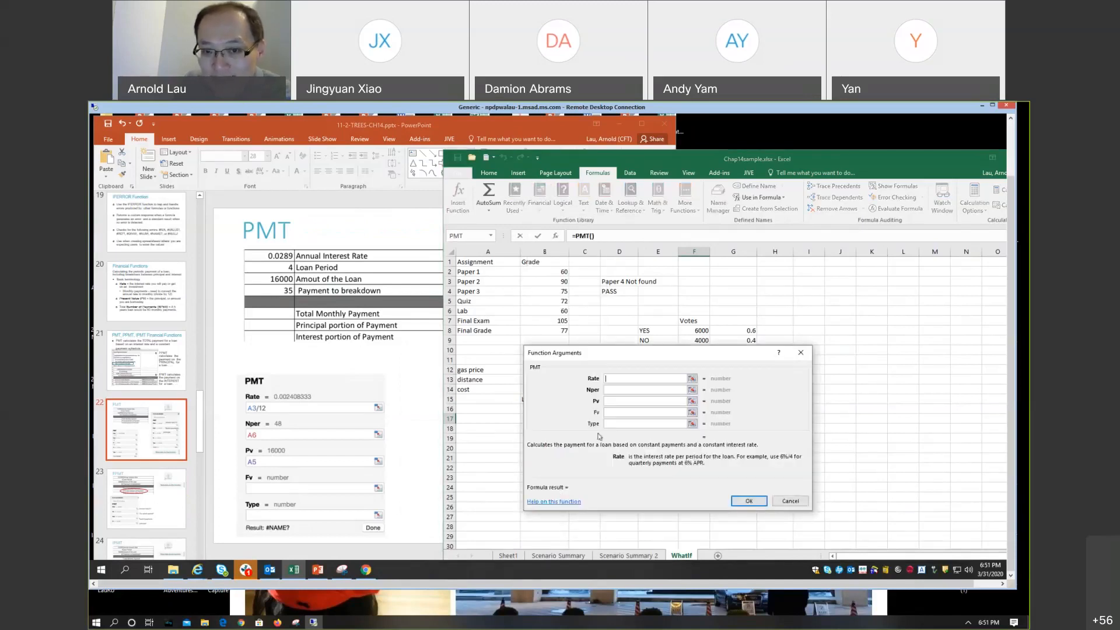
mouse_move(621, 355)
mouse_down()
mouse_move(572, 232)
mouse_move(557, 243)
mouse_move(631, 357)
mouse_up()
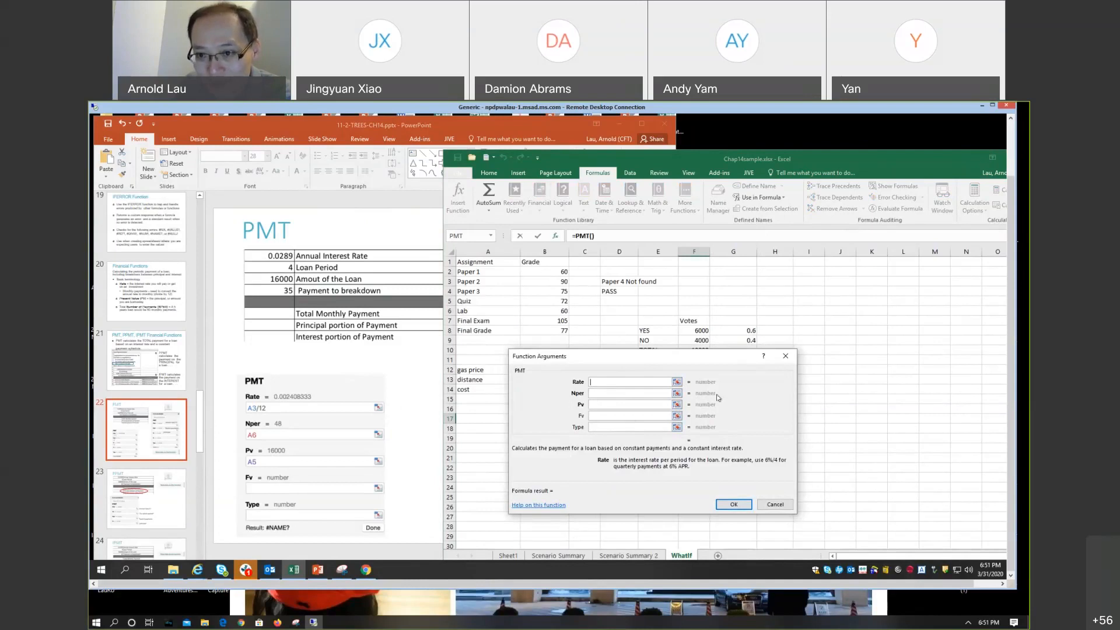
click(786, 356)
click(695, 477)
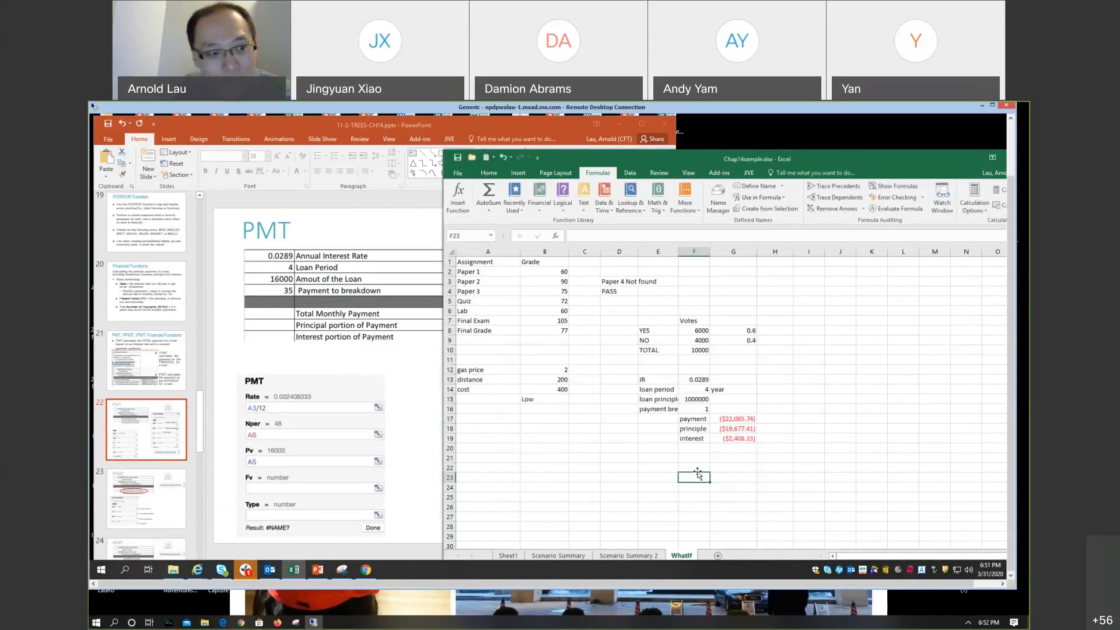
Step: Switch to PowerPoint and view the PPMT and IPMT argument slides 23 and 24
click(153, 478)
scroll(175, 450, down, 2)
click(155, 438)
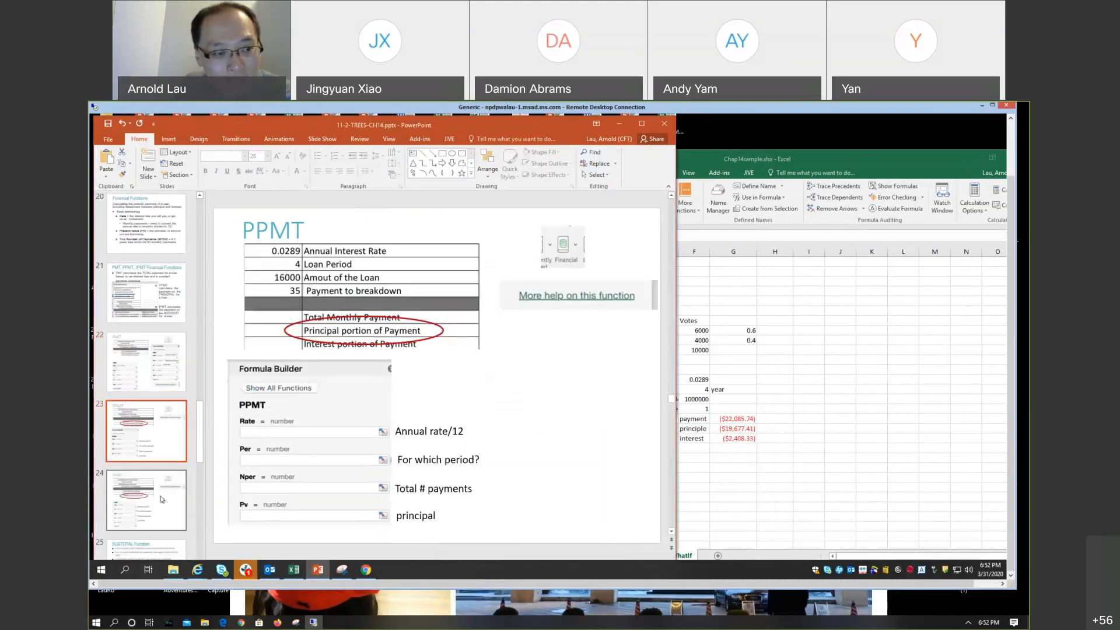
click(175, 485)
scroll(182, 457, down, 1)
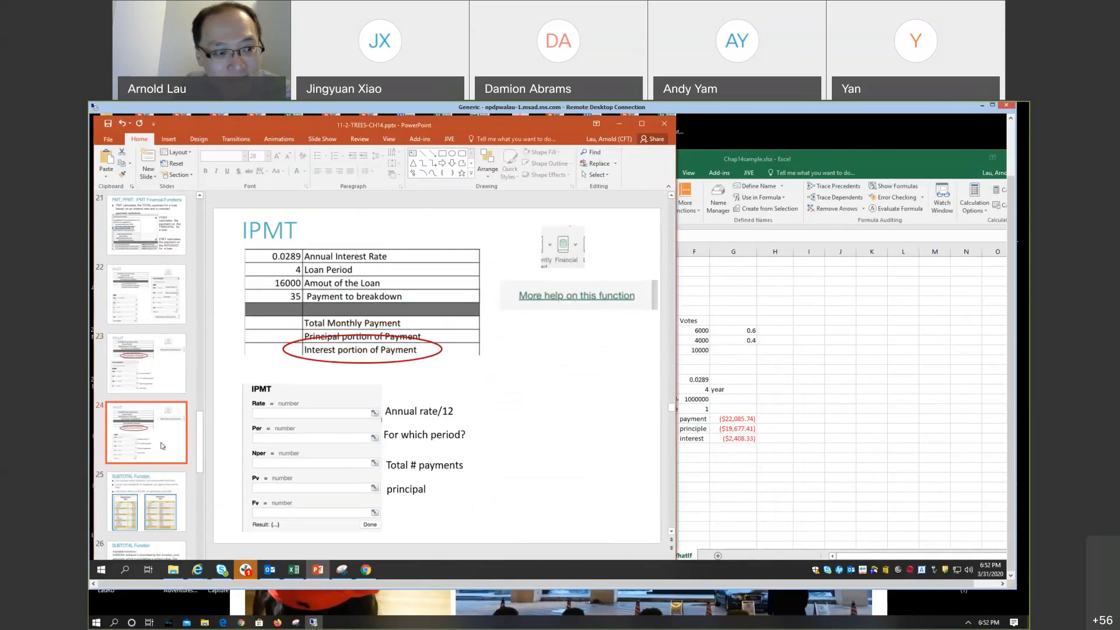
Step: View the two SUBTOTAL Function slides, ending on slide 25, and switch back to the Excel workbook
click(172, 487)
scroll(216, 443, down, 1)
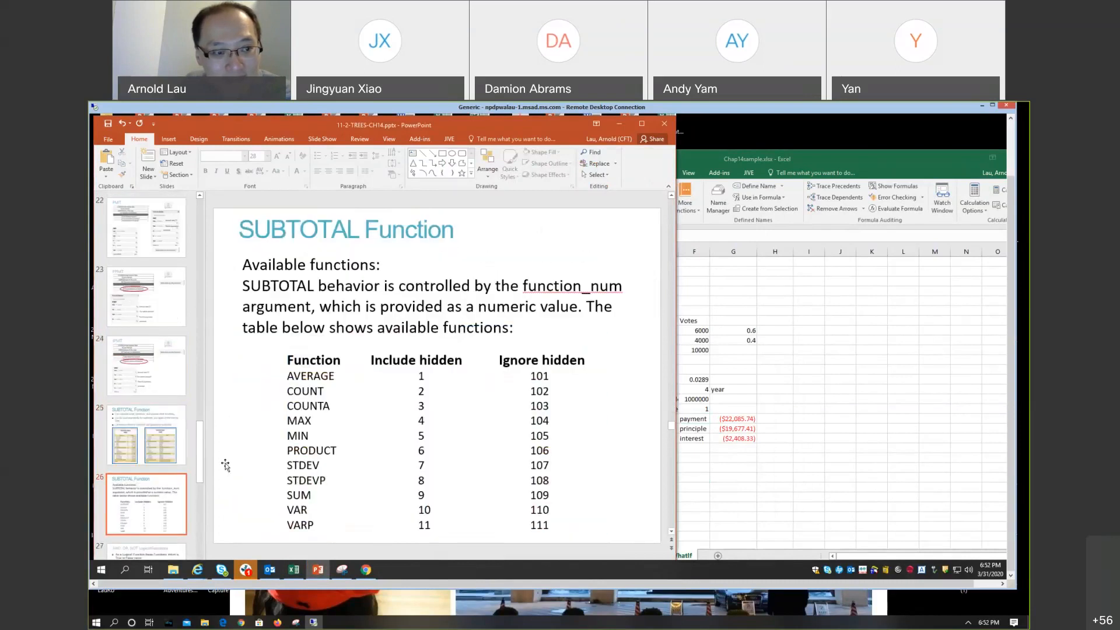
scroll(516, 400, up, 1)
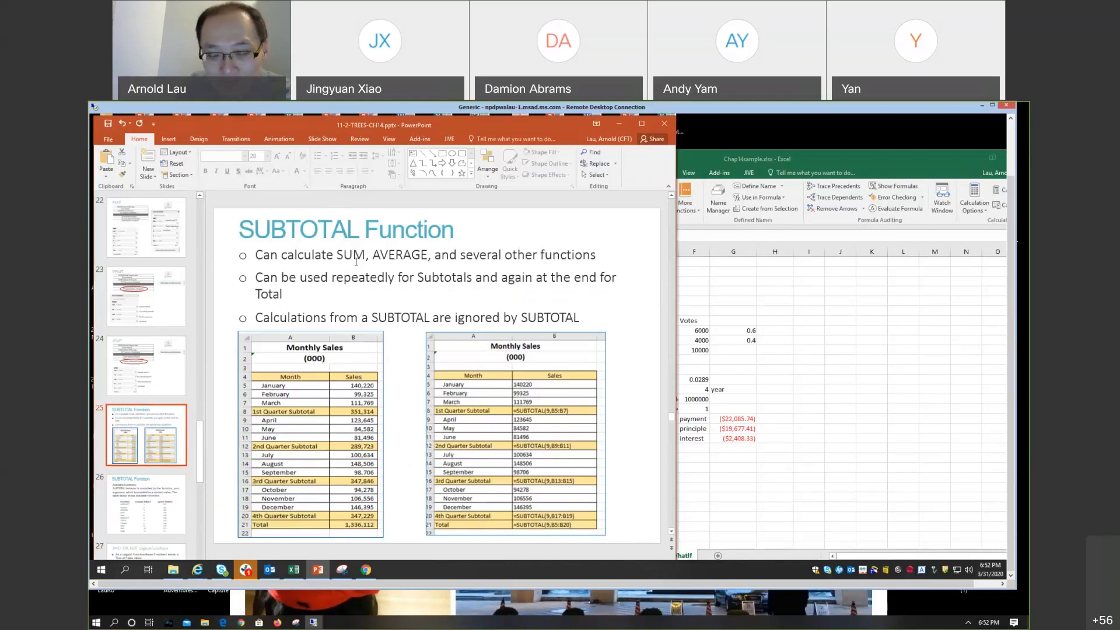
click(723, 158)
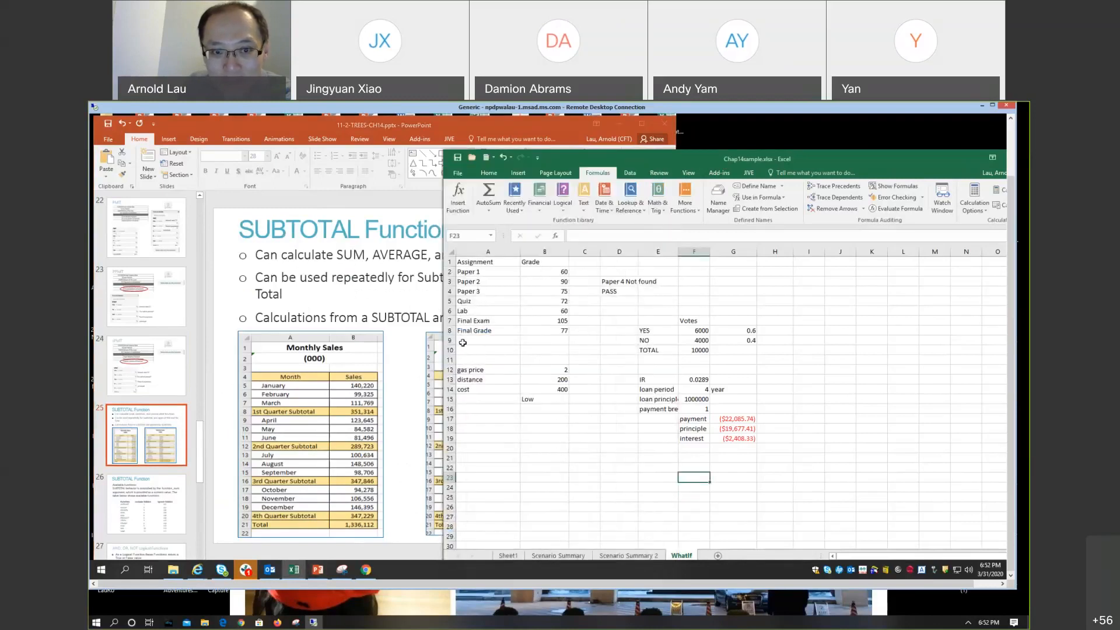